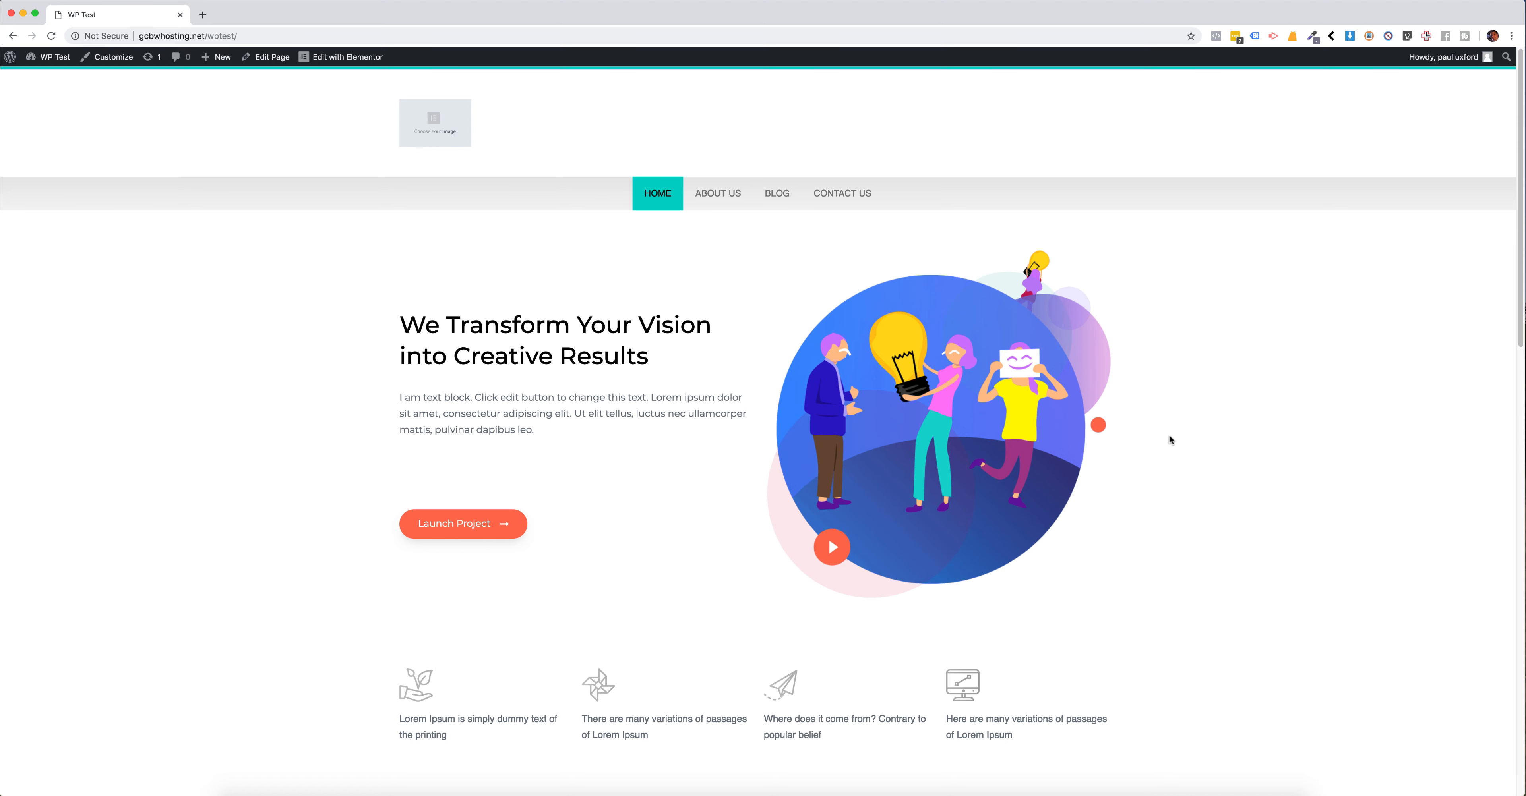
Step: Examine the phone number, email and street address listed under Contact Us in the home page's footer
{"action": "scroll", "coordinate": [1141, 395], "scroll_direction": "down", "scroll_amount": 15}
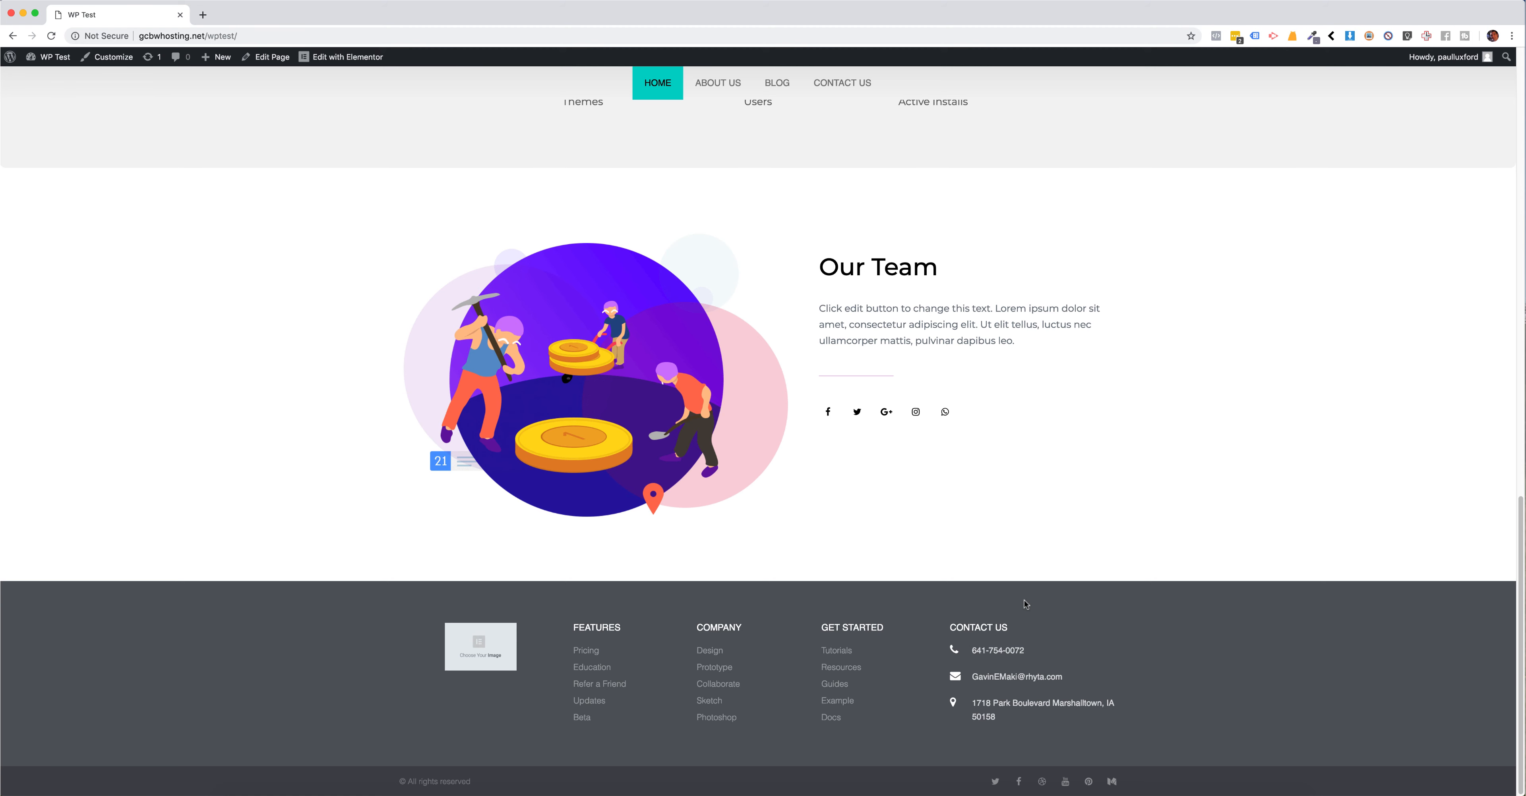
{"action": "left_click_drag", "start_coordinate": [971, 650], "coordinate": [1063, 677]}
{"action": "left_click", "coordinate": [1043, 654]}
{"action": "left_click", "coordinate": [972, 652]}
{"action": "left_click", "coordinate": [1065, 677]}
{"action": "mouse_move", "coordinate": [974, 704]}
{"action": "left_mouse_down"}
{"action": "mouse_move", "coordinate": [1026, 725]}
{"action": "mouse_move", "coordinate": [975, 702]}
{"action": "left_mouse_up"}
{"action": "left_click", "coordinate": [1022, 724]}
{"action": "left_click", "coordinate": [994, 659]}
{"action": "left_click_drag", "start_coordinate": [976, 648], "coordinate": [1064, 677]}
{"action": "left_click", "coordinate": [1068, 677]}
{"action": "left_click_drag", "start_coordinate": [971, 705], "coordinate": [1004, 720]}
{"action": "left_click", "coordinate": [1010, 722]}
{"action": "scroll", "coordinate": [1150, 409], "scroll_direction": "up", "scroll_amount": 15}
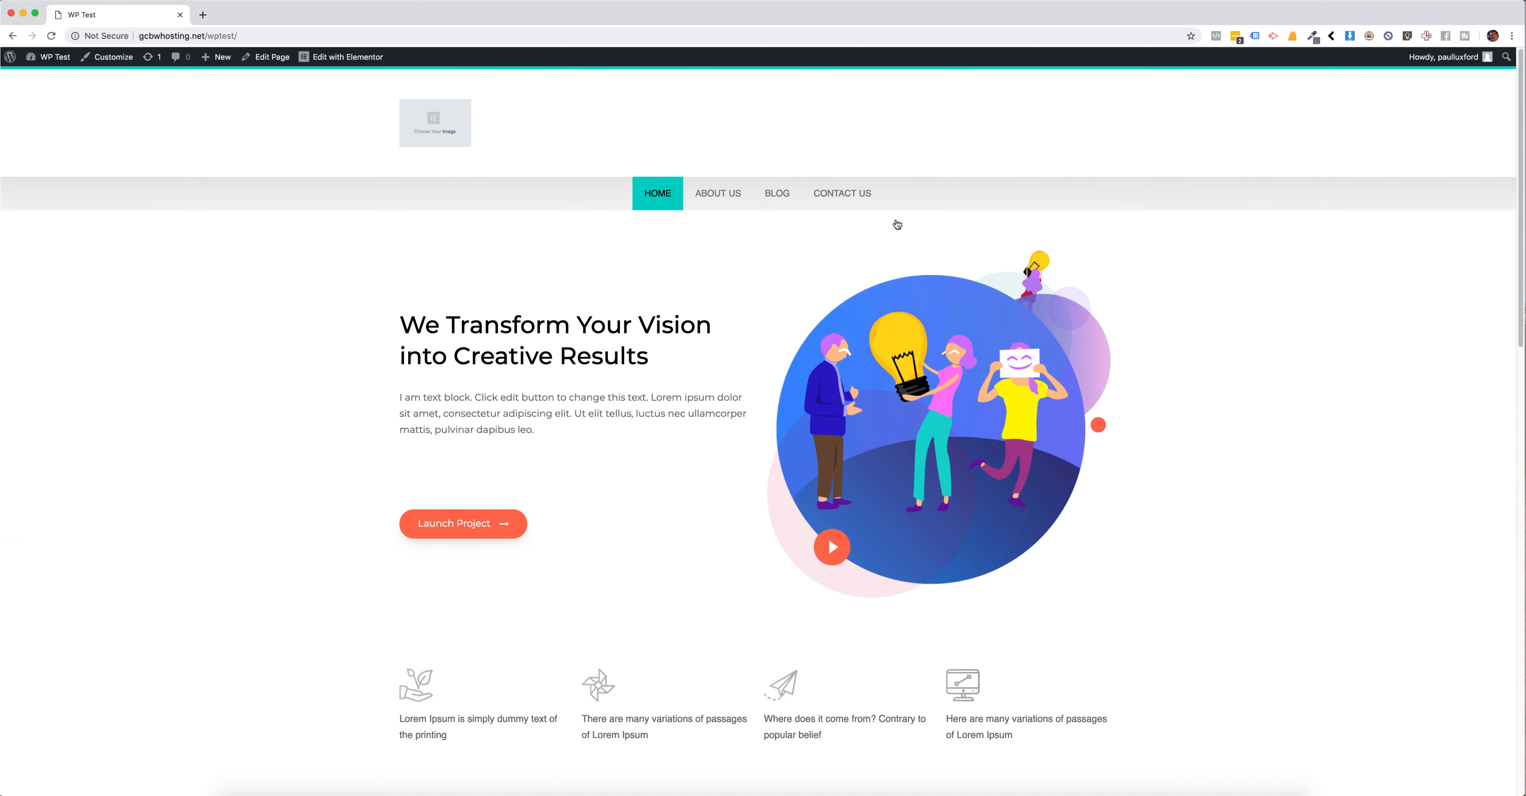
Step: Visit the site's Contact Us page and examine its phone number and email address
{"action": "left_click", "coordinate": [861, 197]}
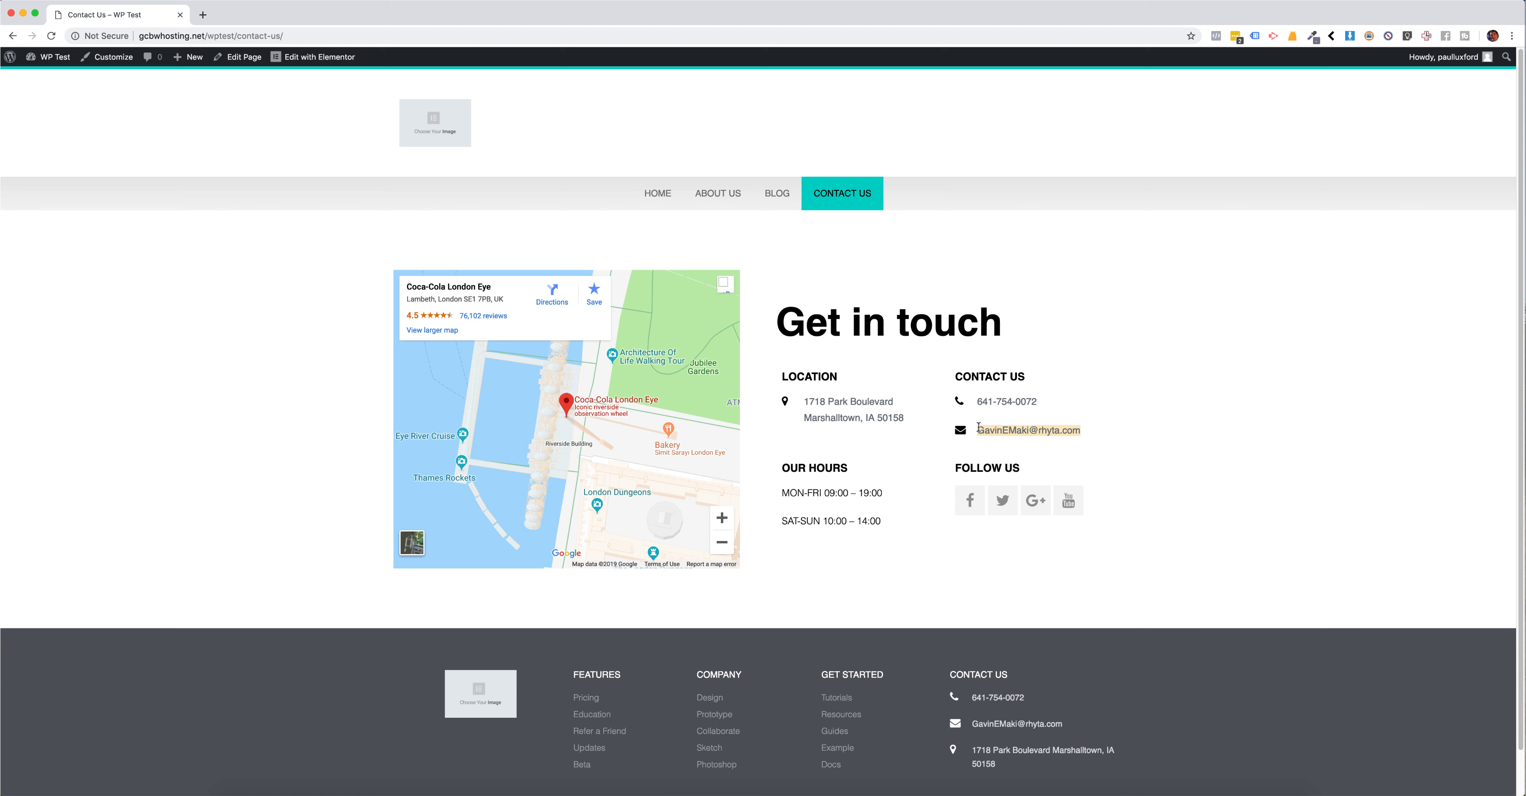
{"action": "left_click_drag", "start_coordinate": [1042, 405], "coordinate": [986, 429]}
{"action": "left_click", "coordinate": [984, 400]}
{"action": "left_click", "coordinate": [986, 428]}
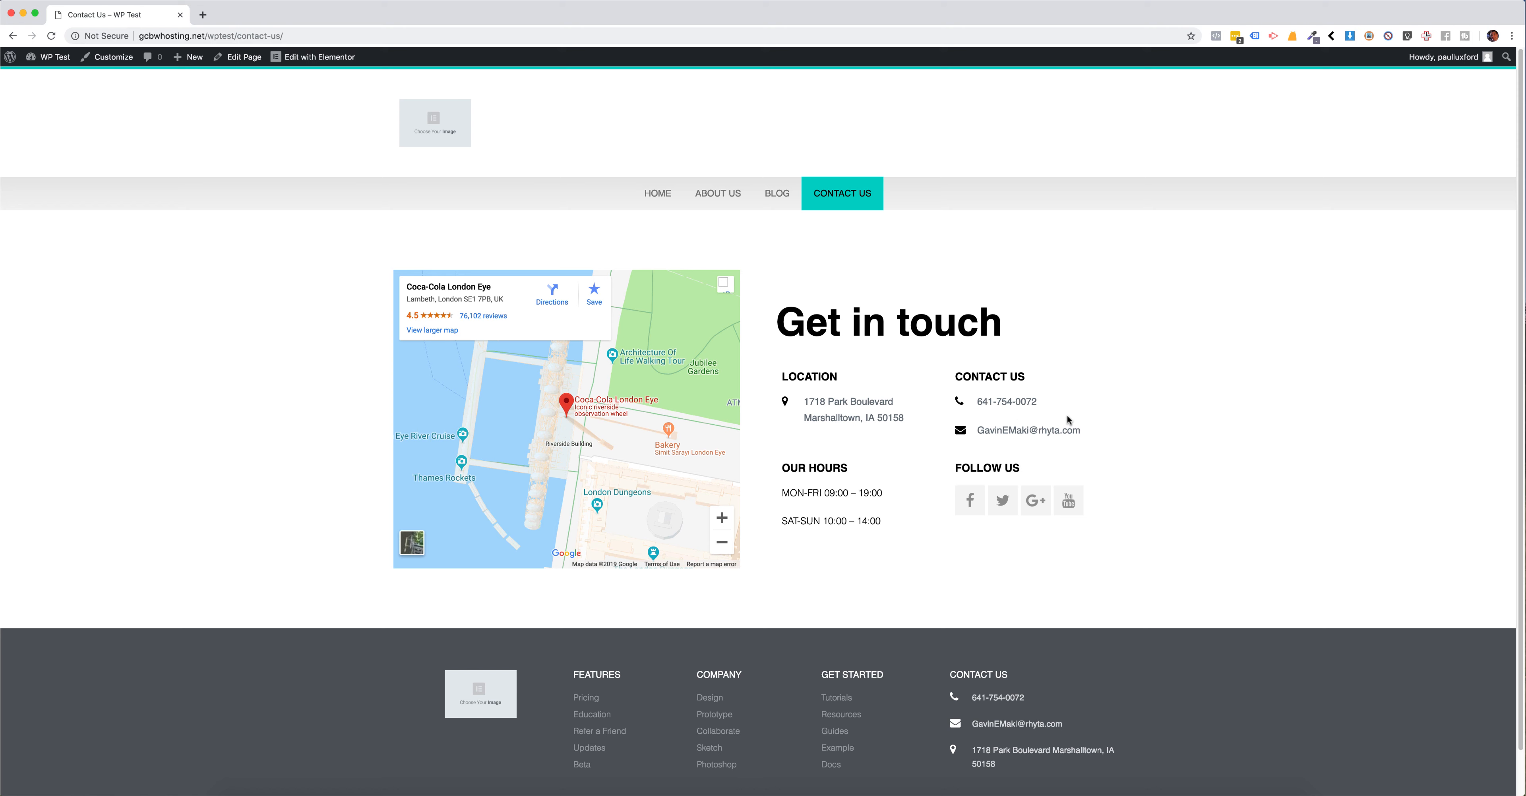
Step: Open the WordPress admin dashboard in a new browser tab and switch to it
{"action": "right_click", "coordinate": [42, 76]}
{"action": "left_click", "coordinate": [89, 81]}
{"action": "left_click", "coordinate": [243, 20]}
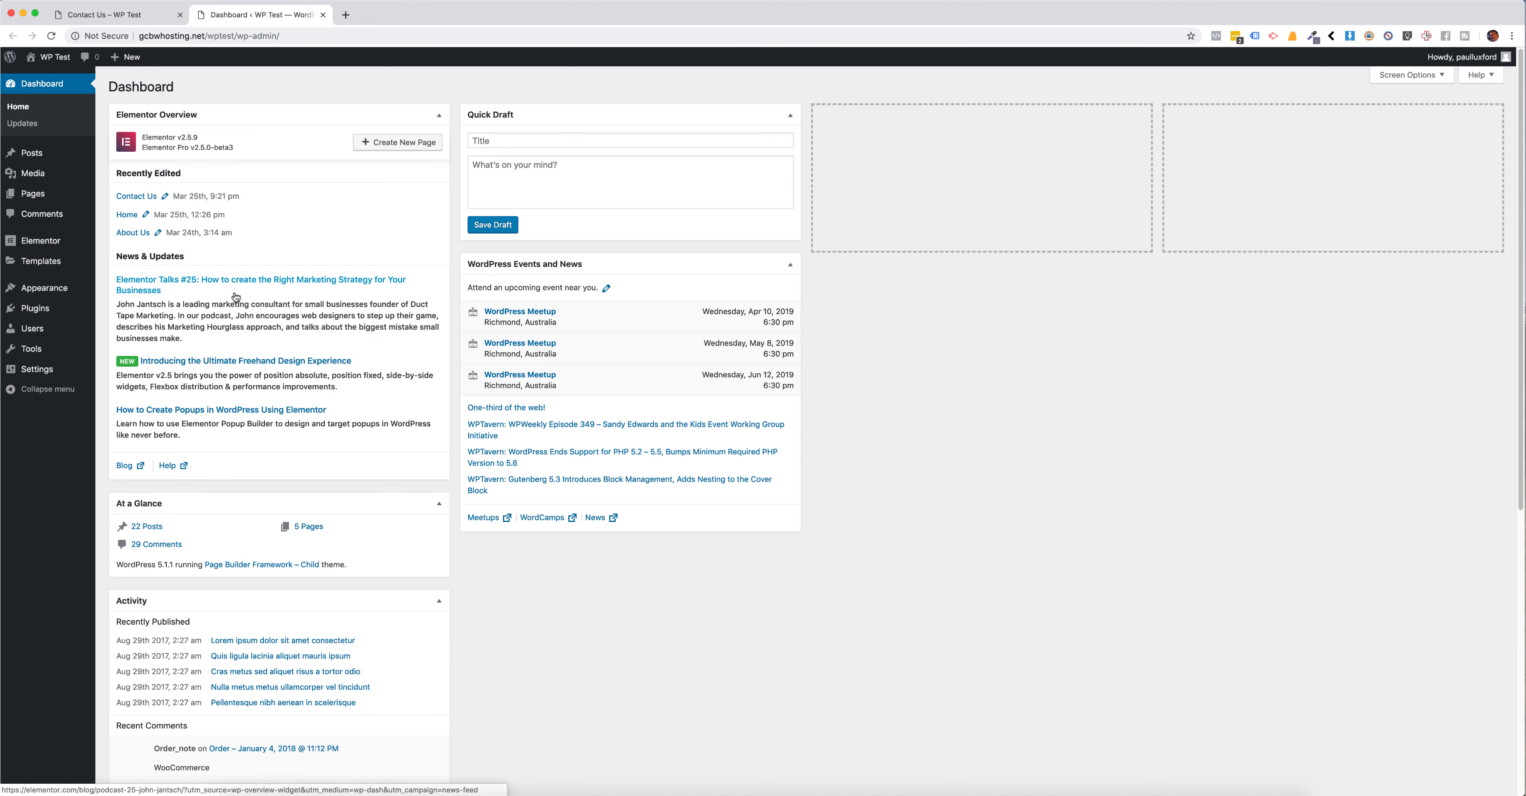
Step: Activate the "Pods - Custom Content Types and Fields" plugin from the installed plugins
{"action": "mouse_move", "coordinate": [66, 309]}
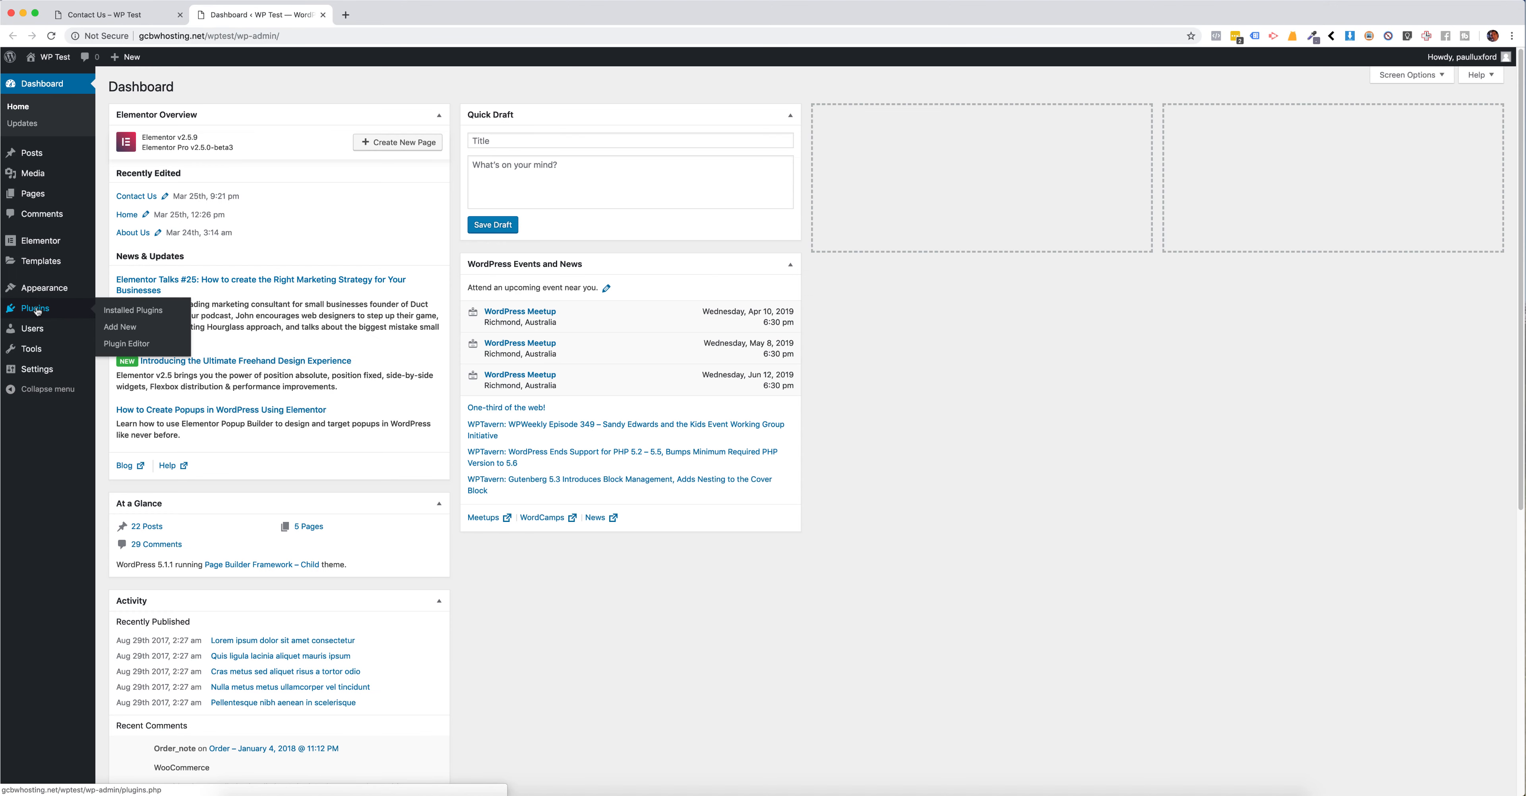
{"action": "left_click", "coordinate": [116, 316]}
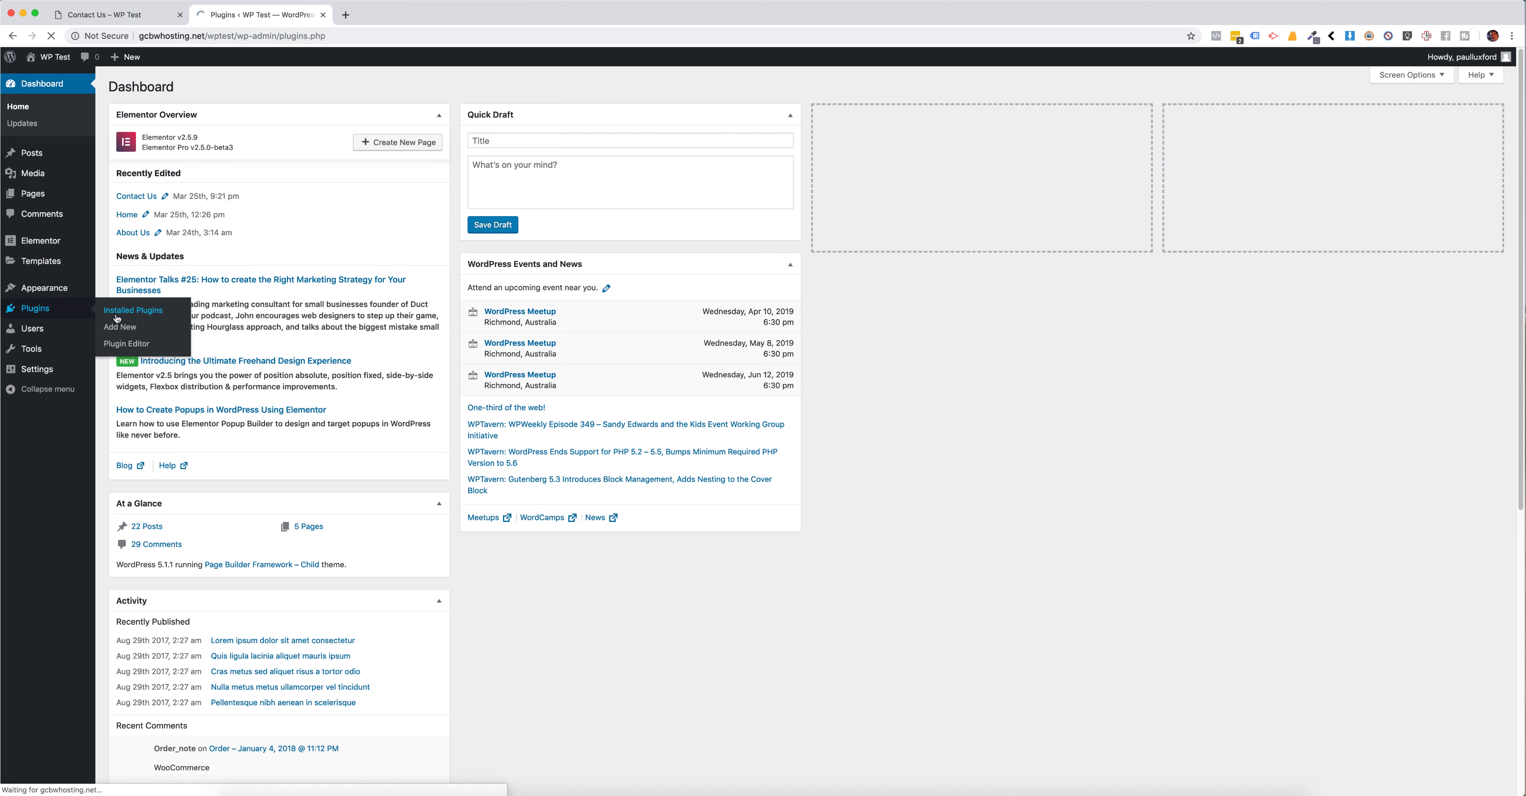
{"action": "left_click_drag", "start_coordinate": [136, 301], "coordinate": [279, 304]}
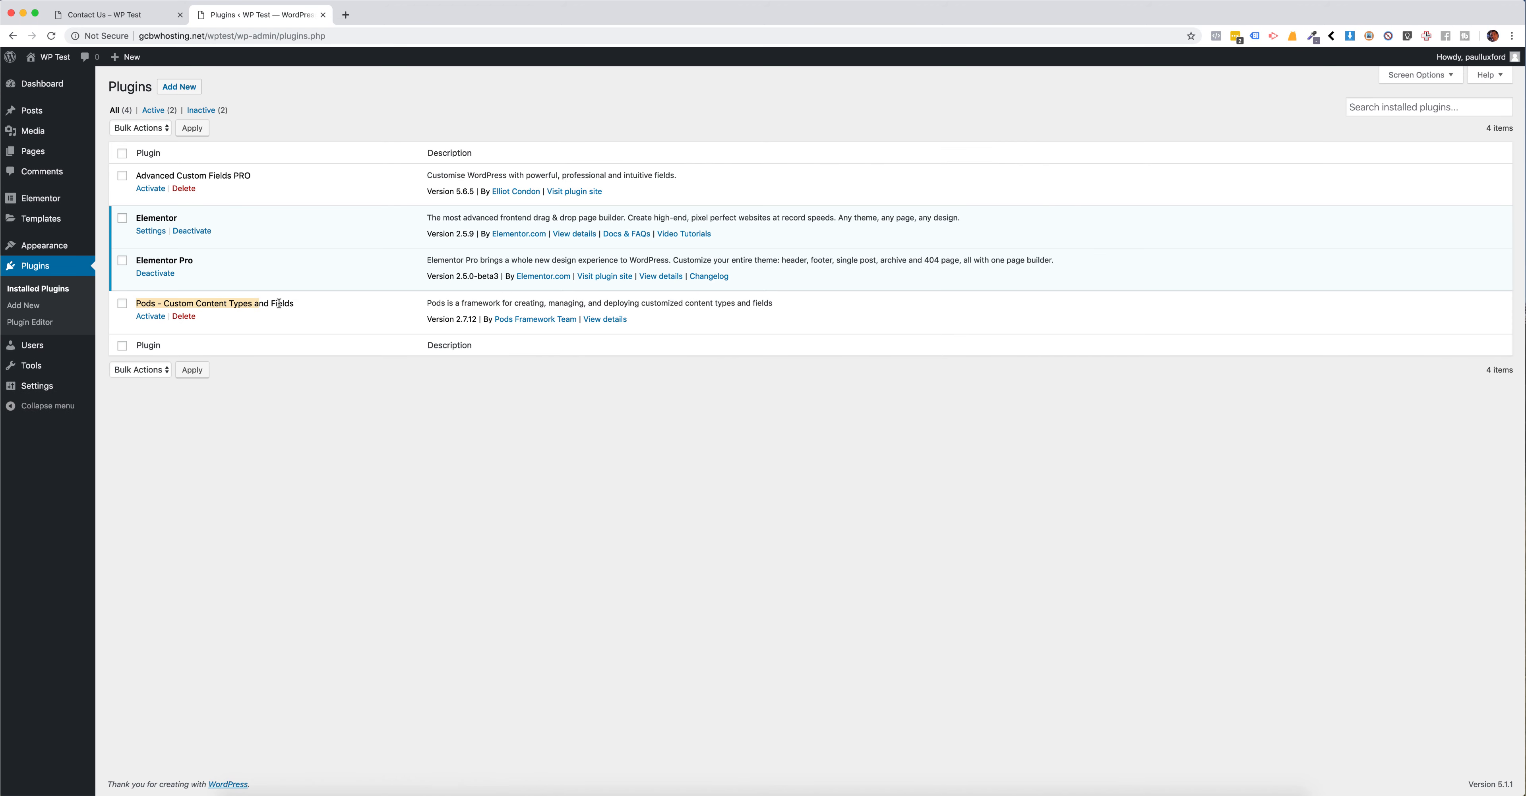
{"action": "left_click", "coordinate": [303, 307]}
{"action": "left_click", "coordinate": [149, 317]}
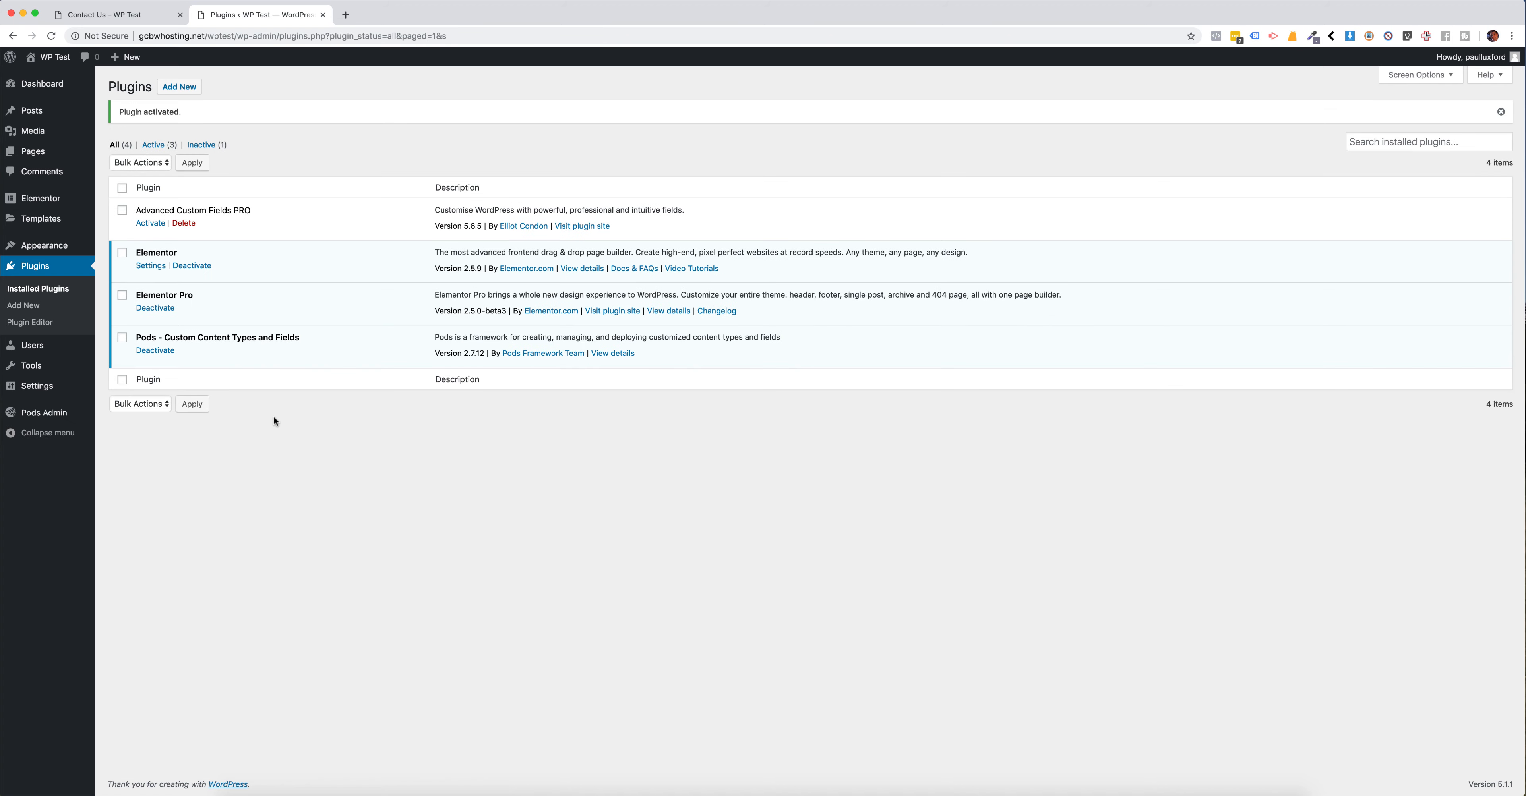
Step: Start creating a new pod with Custom Settings Page as its content type
{"action": "mouse_move", "coordinate": [34, 416]}
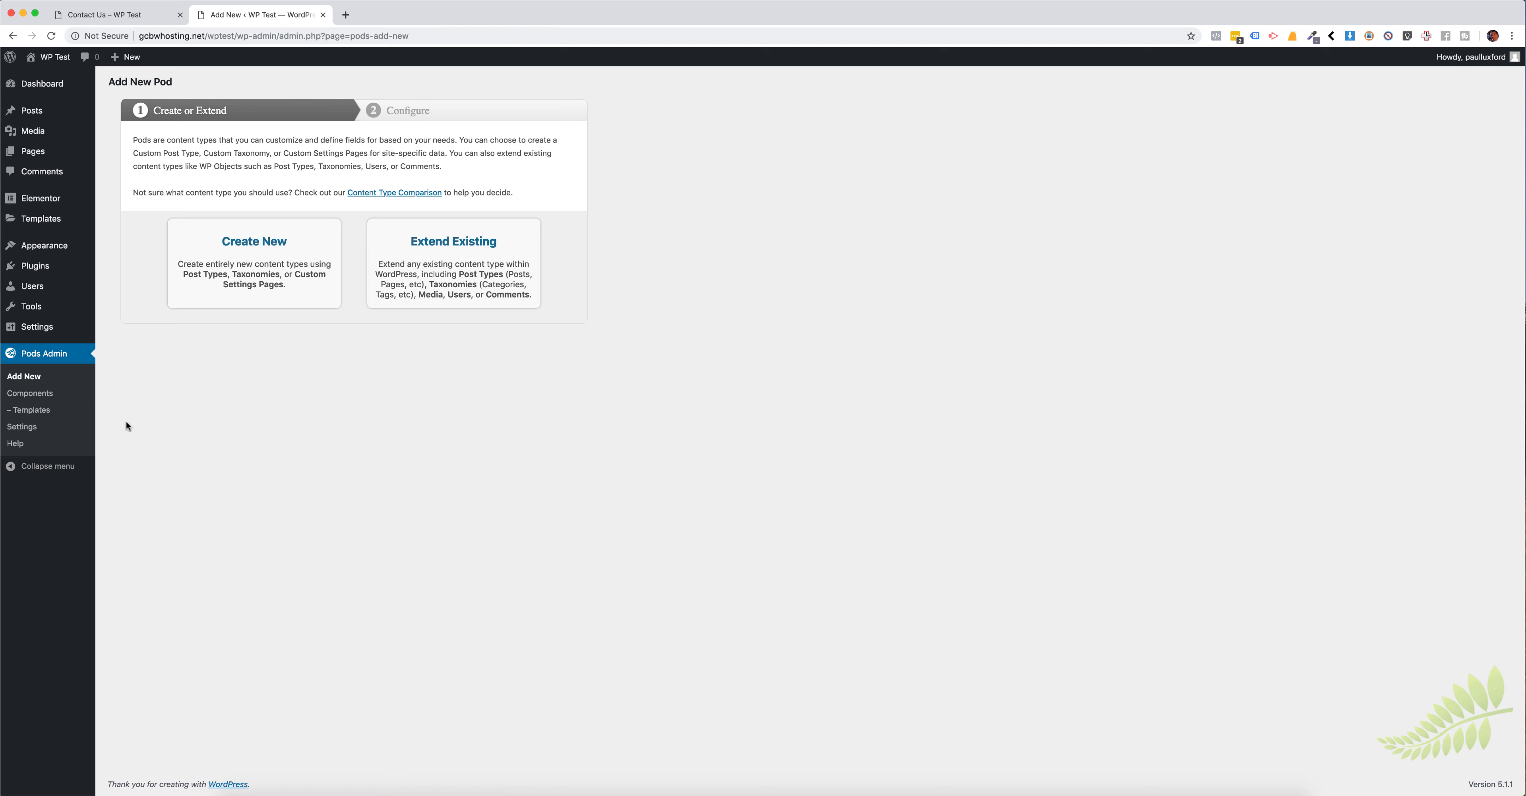
{"action": "left_click", "coordinate": [268, 249]}
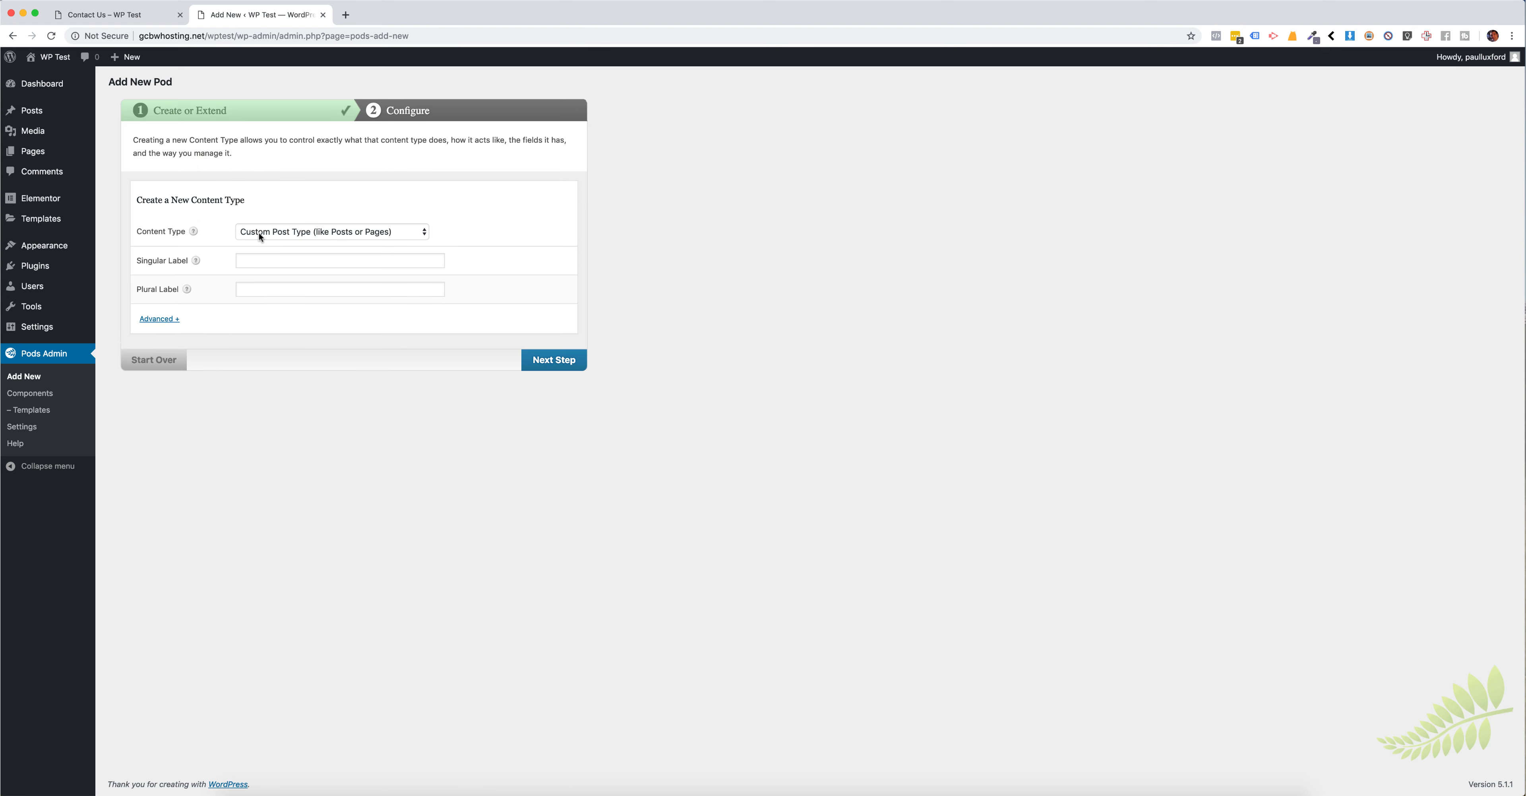
{"action": "left_click", "coordinate": [334, 231]}
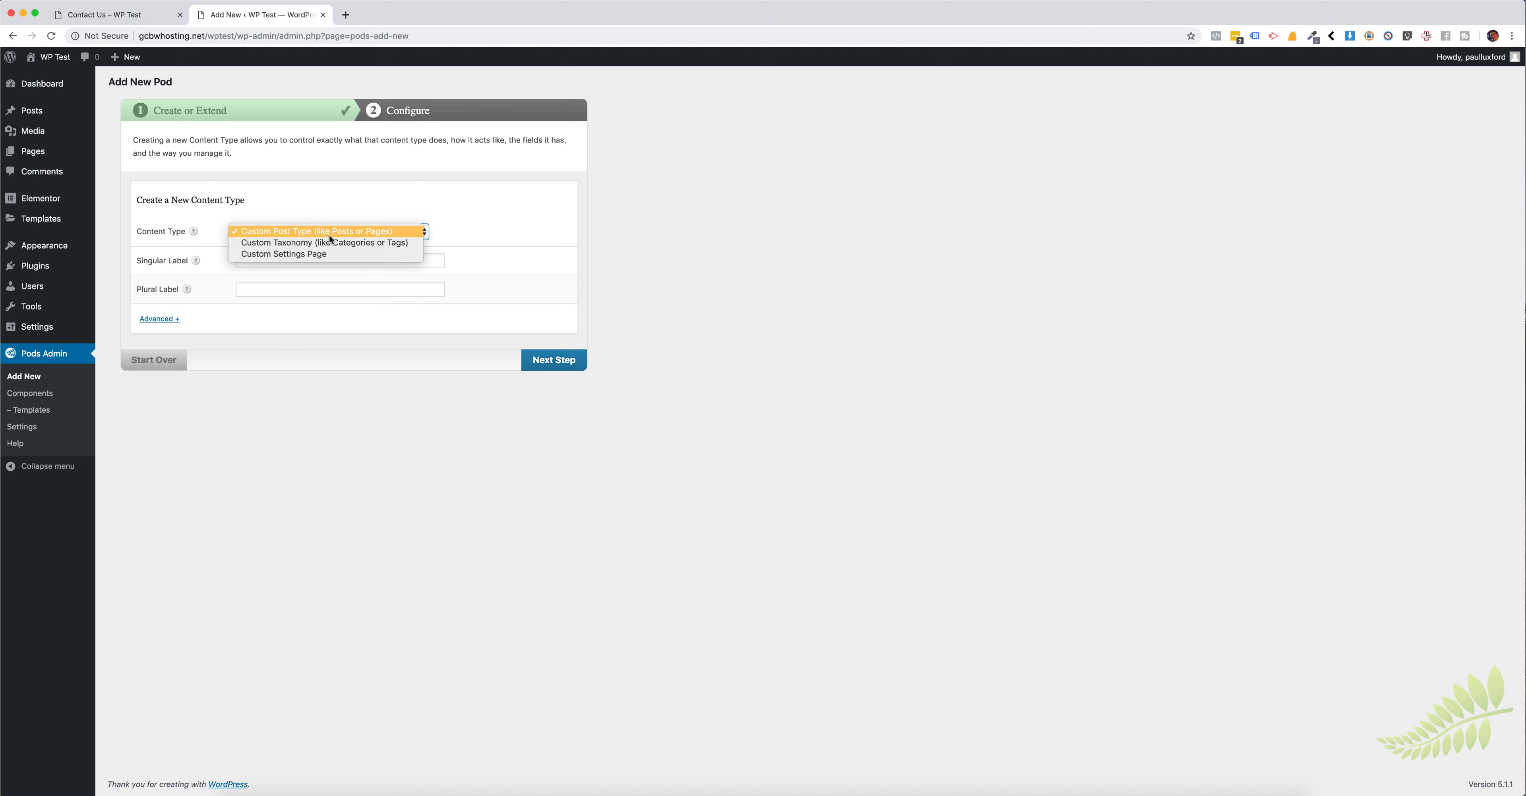
{"action": "left_click", "coordinate": [293, 254]}
Step: Create the settings page with title and menu label "Company Info", placed as a new menu item below Settings
{"action": "left_click", "coordinate": [286, 262]}
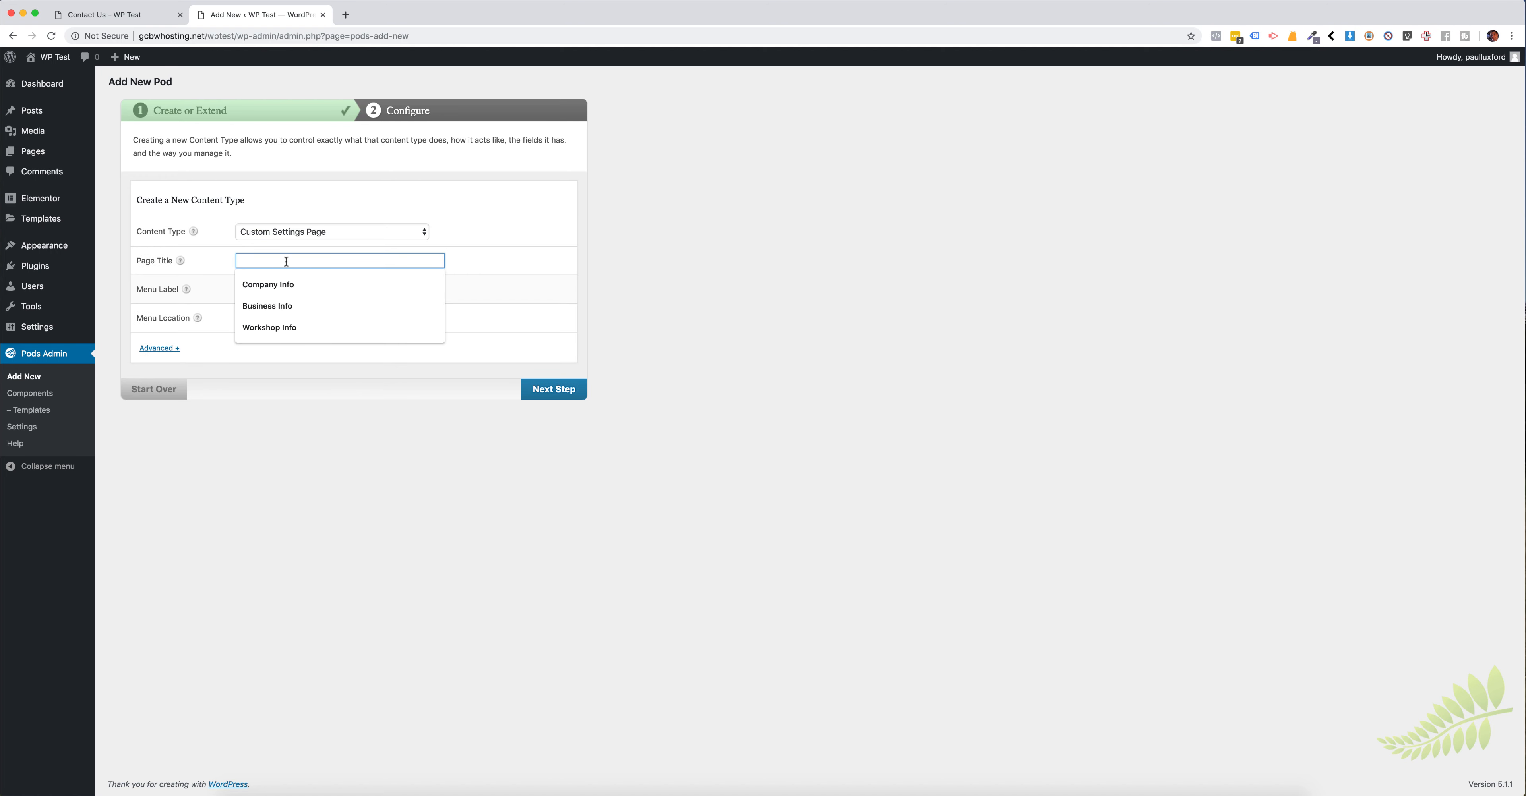
{"action": "left_click", "coordinate": [280, 287]}
{"action": "left_click", "coordinate": [280, 289]}
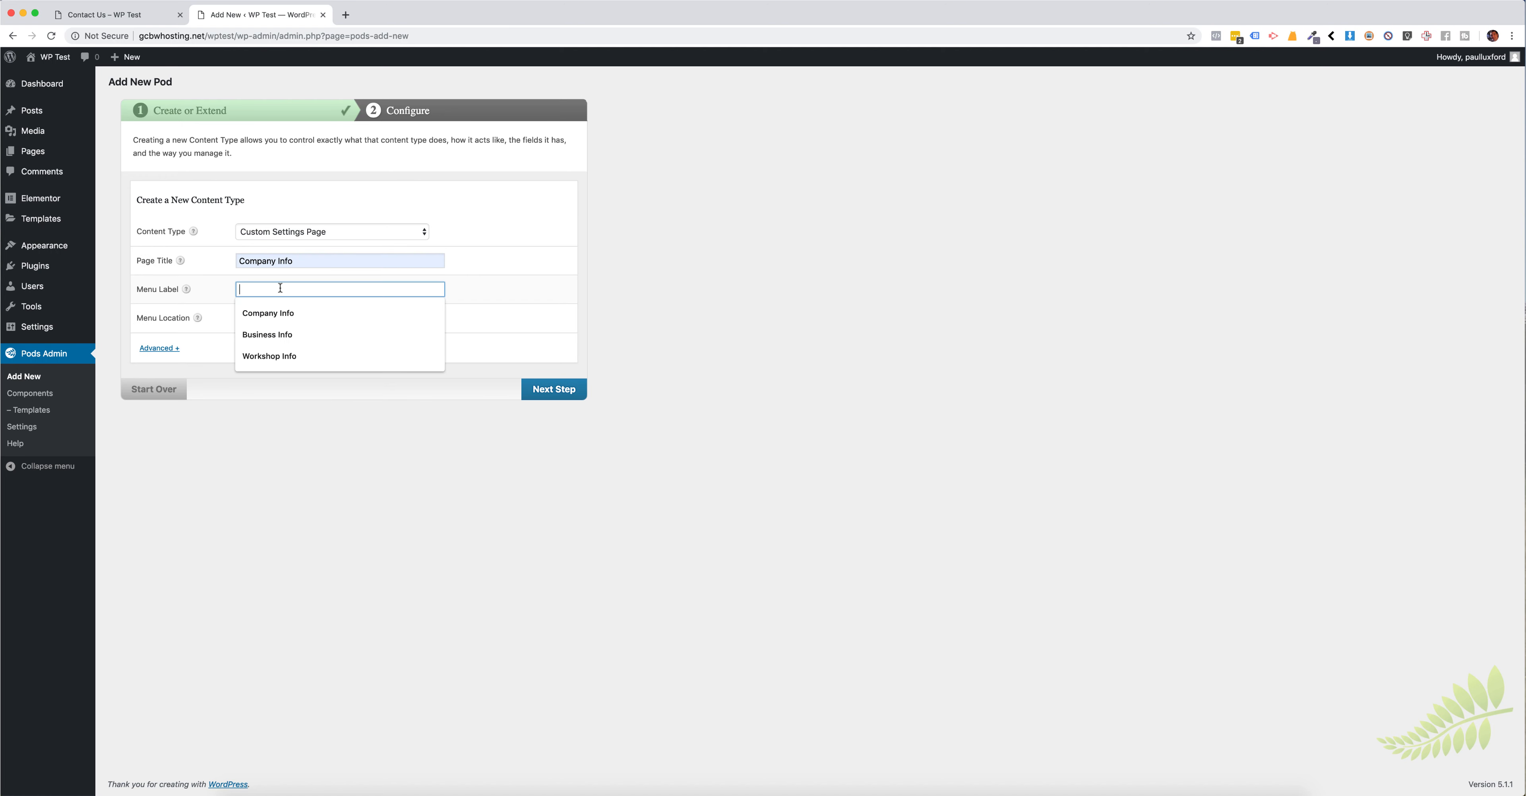
{"action": "left_click", "coordinate": [283, 314]}
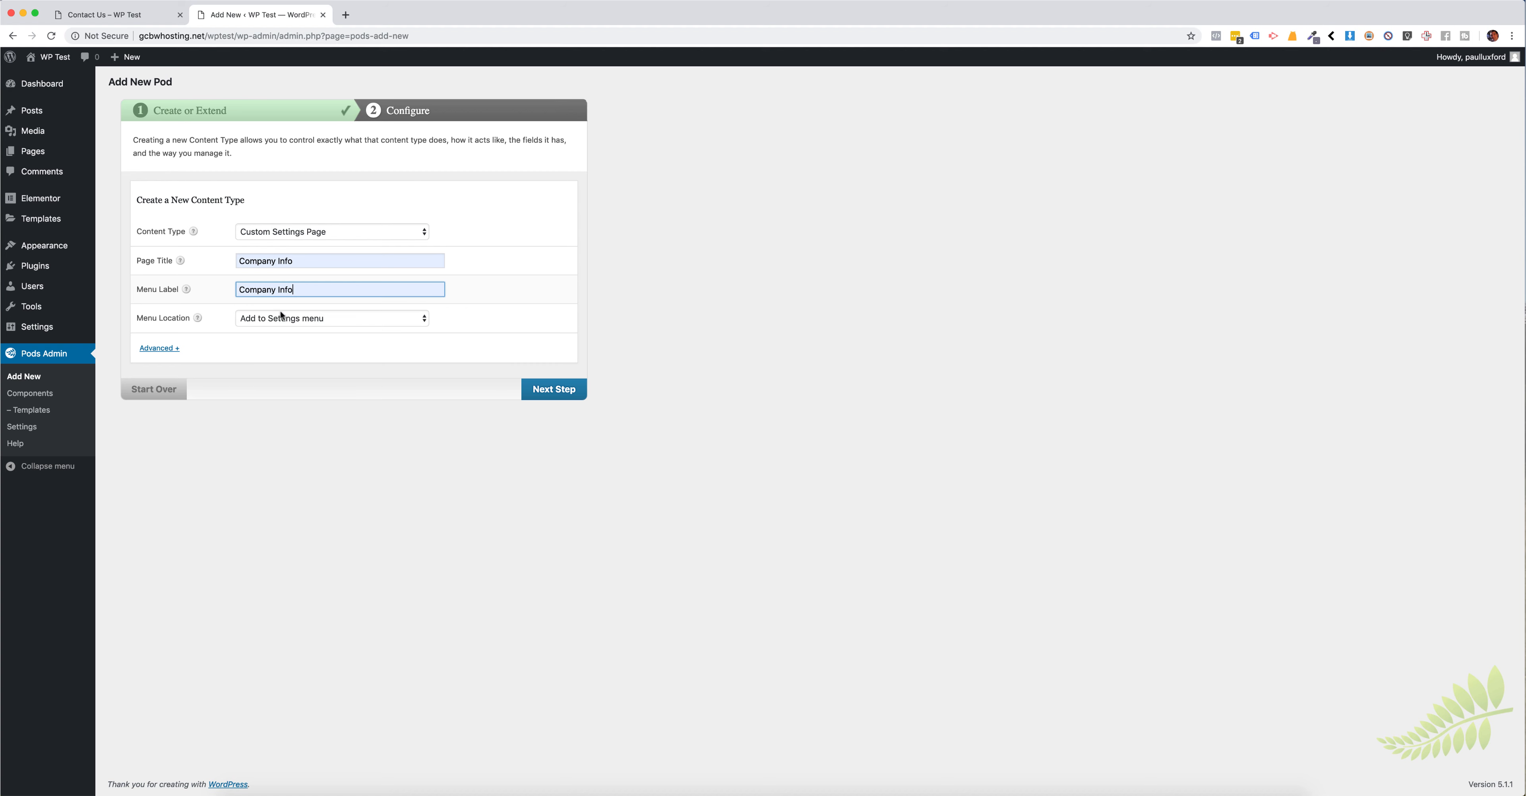
{"action": "left_click", "coordinate": [316, 315]}
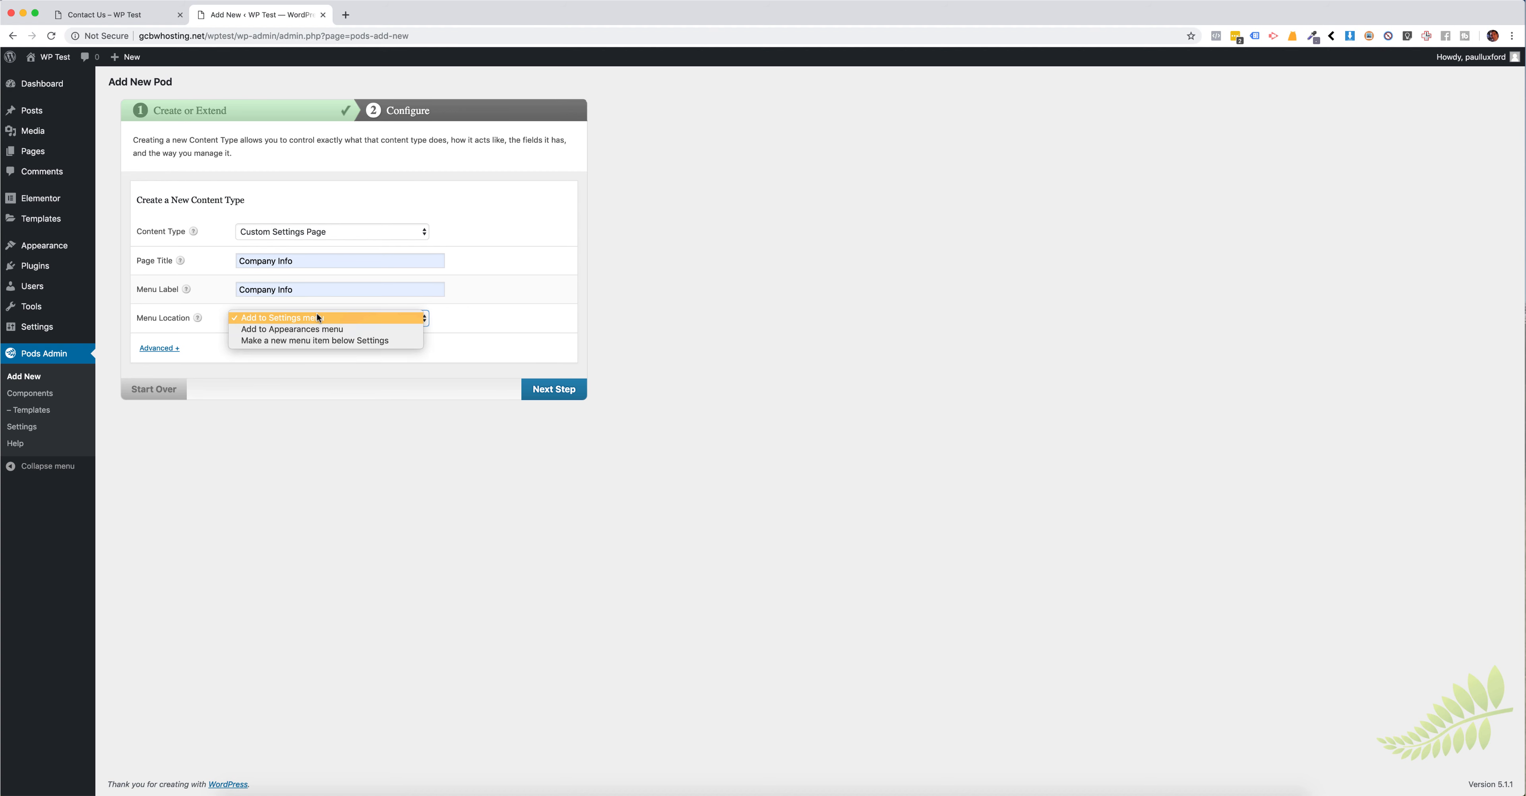
{"action": "left_click", "coordinate": [319, 339]}
{"action": "left_click", "coordinate": [540, 391]}
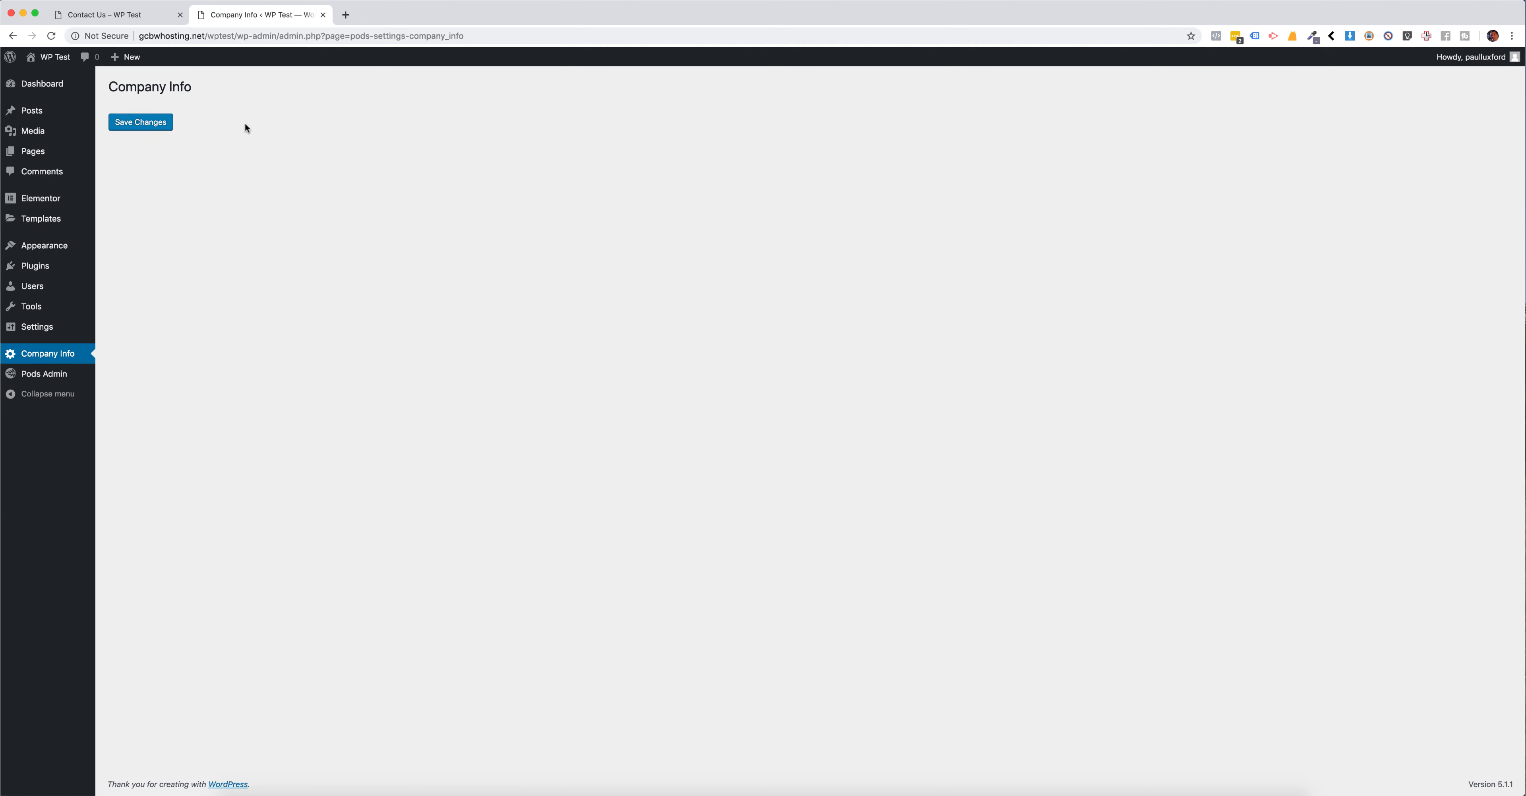
Step: Check the new Company Info page's heading, and open the company_info pod for editing
{"action": "left_click_drag", "start_coordinate": [110, 88], "coordinate": [242, 89]}
{"action": "left_click", "coordinate": [223, 92]}
{"action": "left_click", "coordinate": [40, 379]}
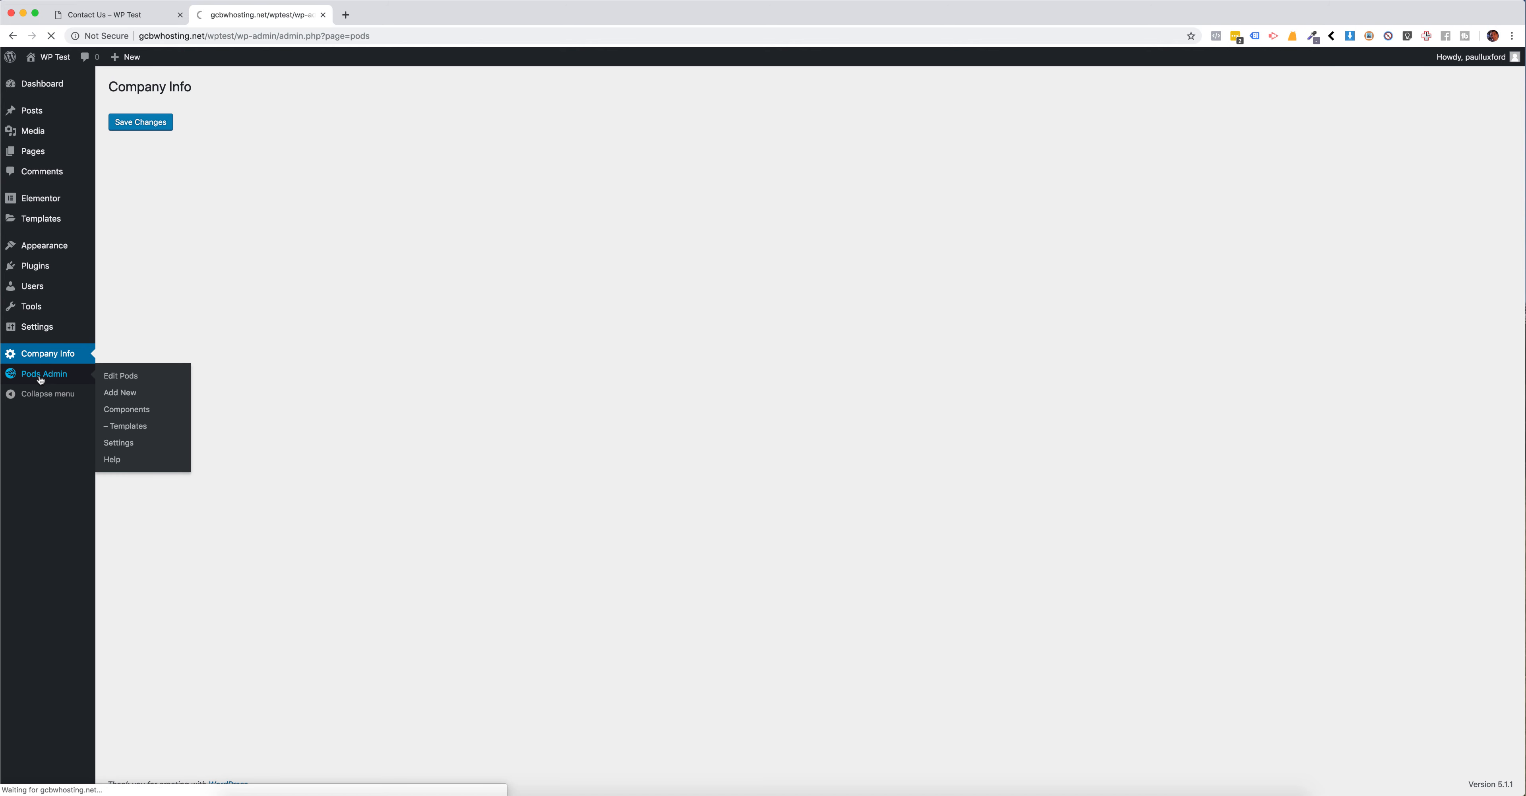
{"action": "left_click", "coordinate": [145, 170]}
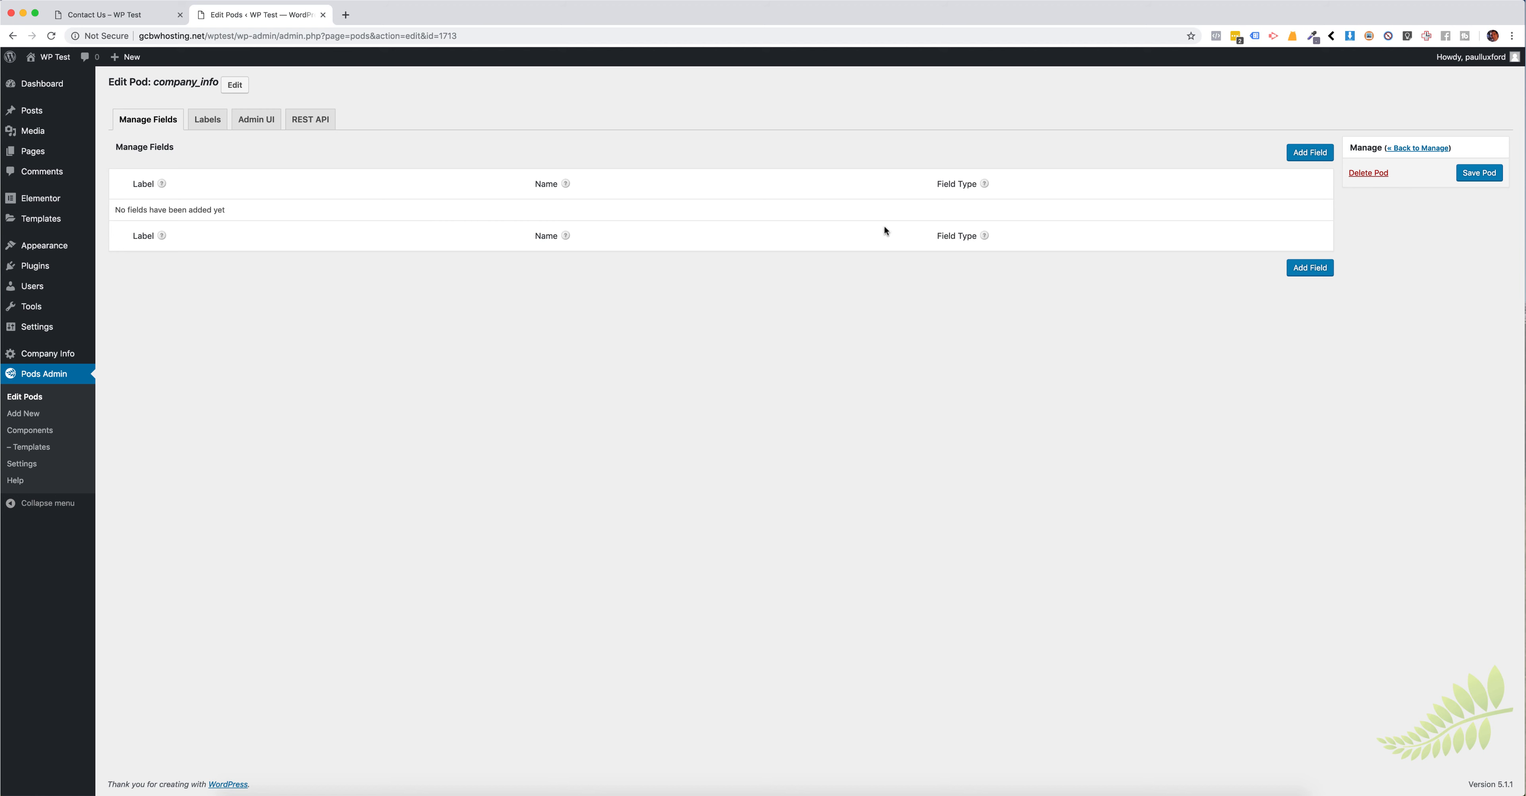
Step: Add a Plain Text field labelled "Phone Number" to the company_info pod
{"action": "left_click", "coordinate": [1309, 152]}
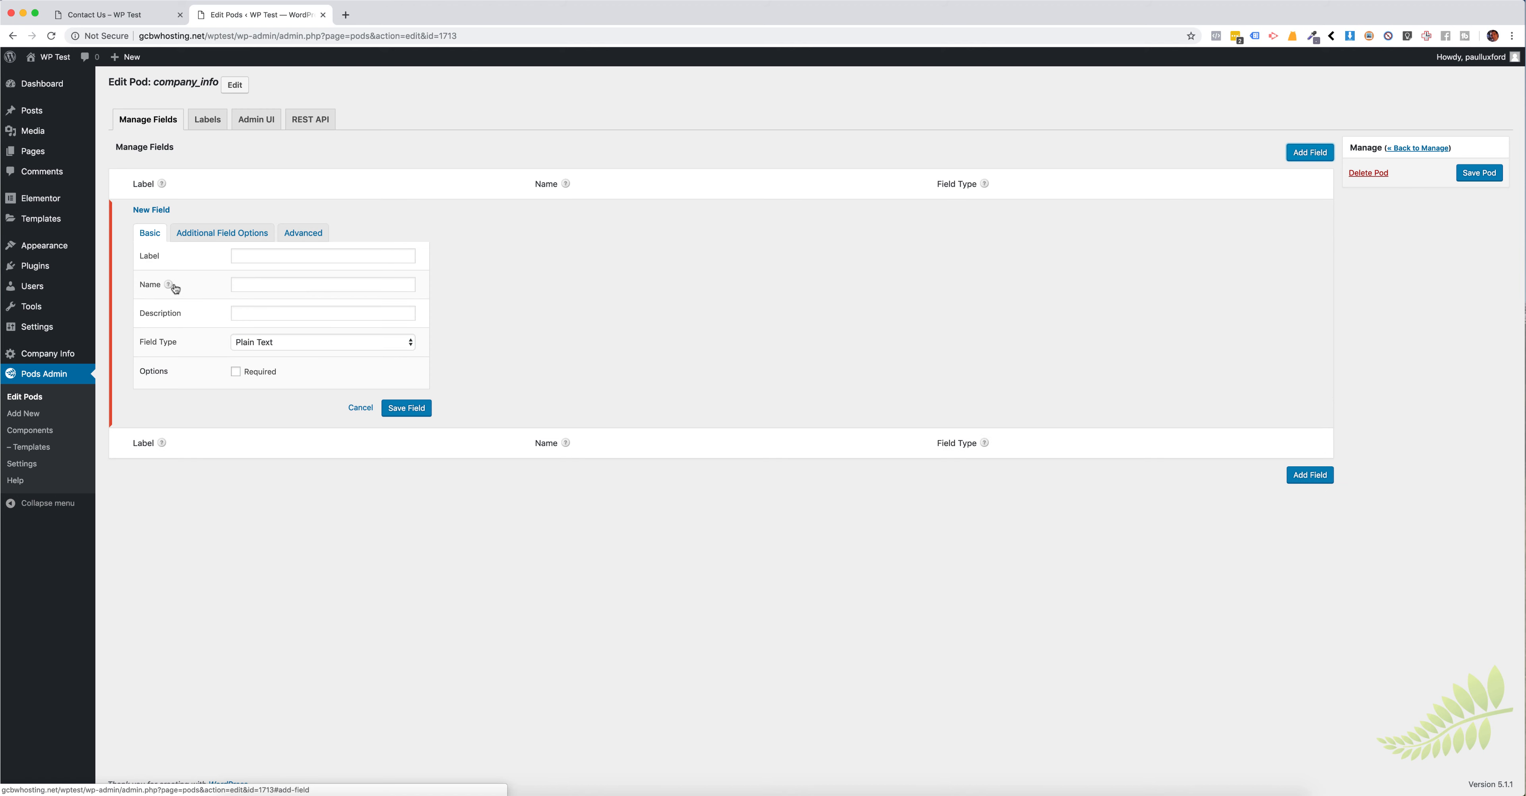
{"action": "left_click", "coordinate": [267, 257]}
{"action": "type", "text": "Phone"}
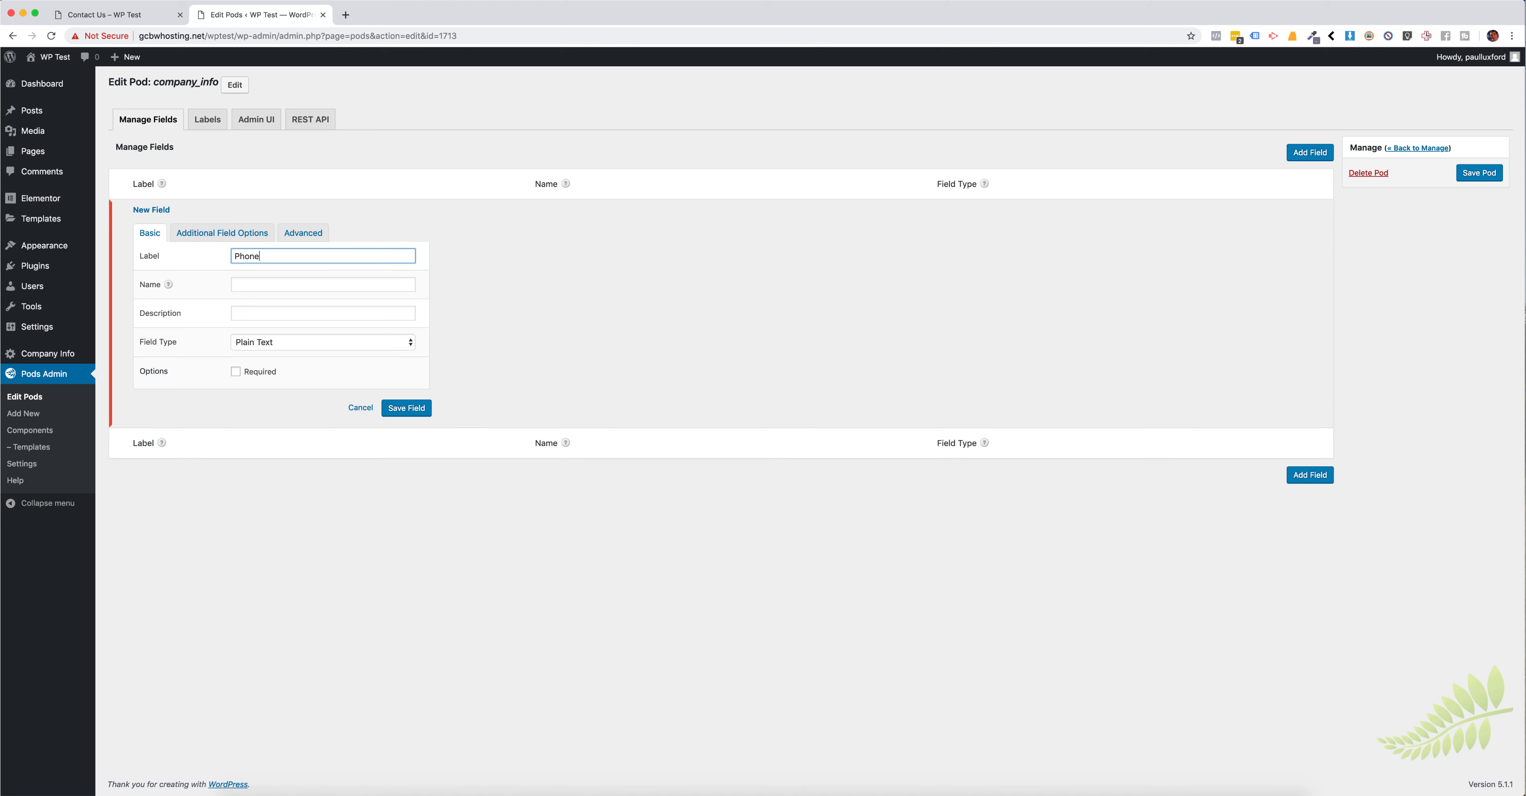
{"action": "type", "text": " Numbe"}
{"action": "key", "text": "Tab"}
{"action": "left_click", "coordinate": [514, 279]}
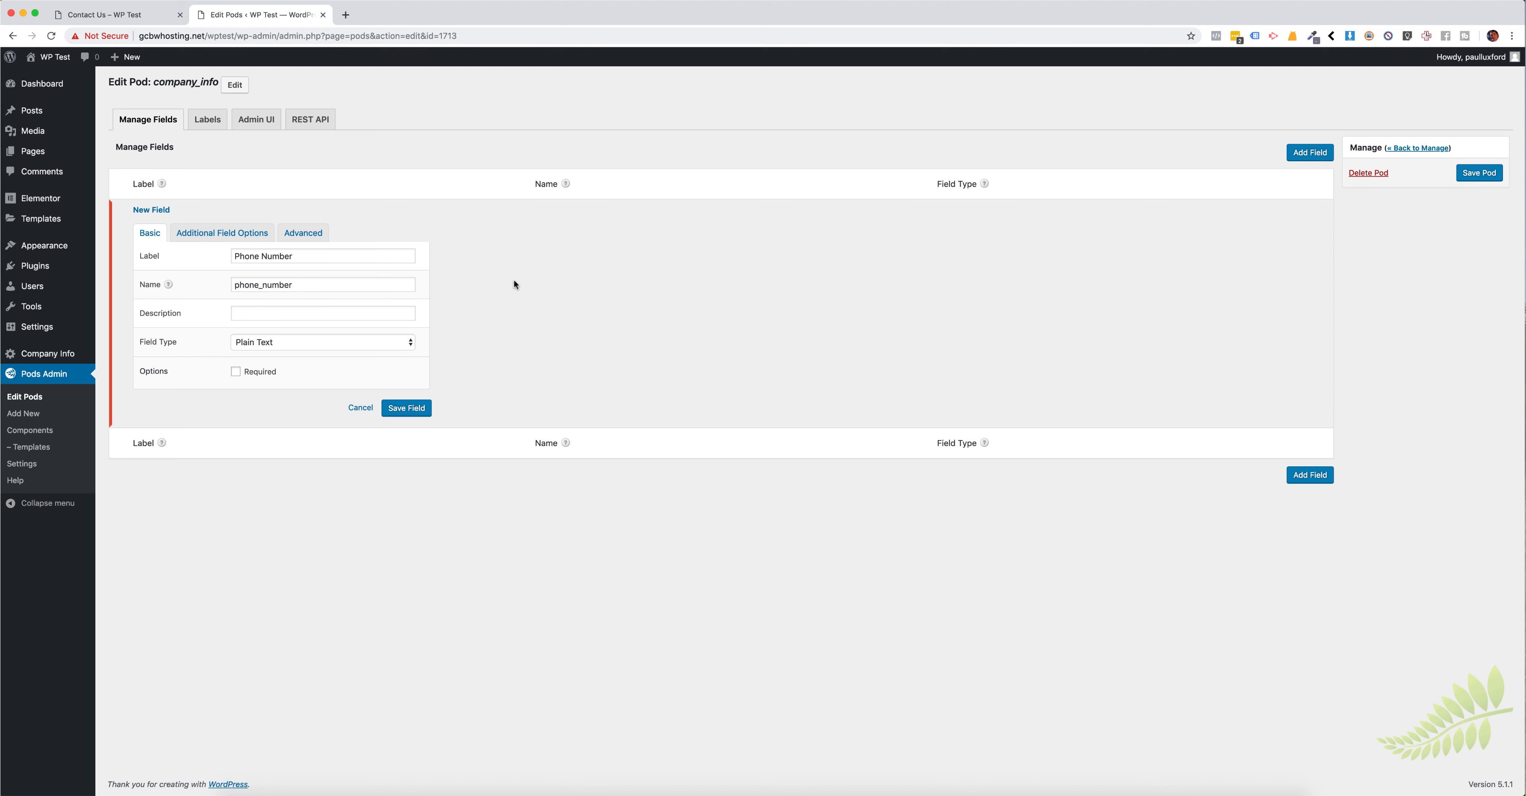
{"action": "left_click", "coordinate": [406, 409]}
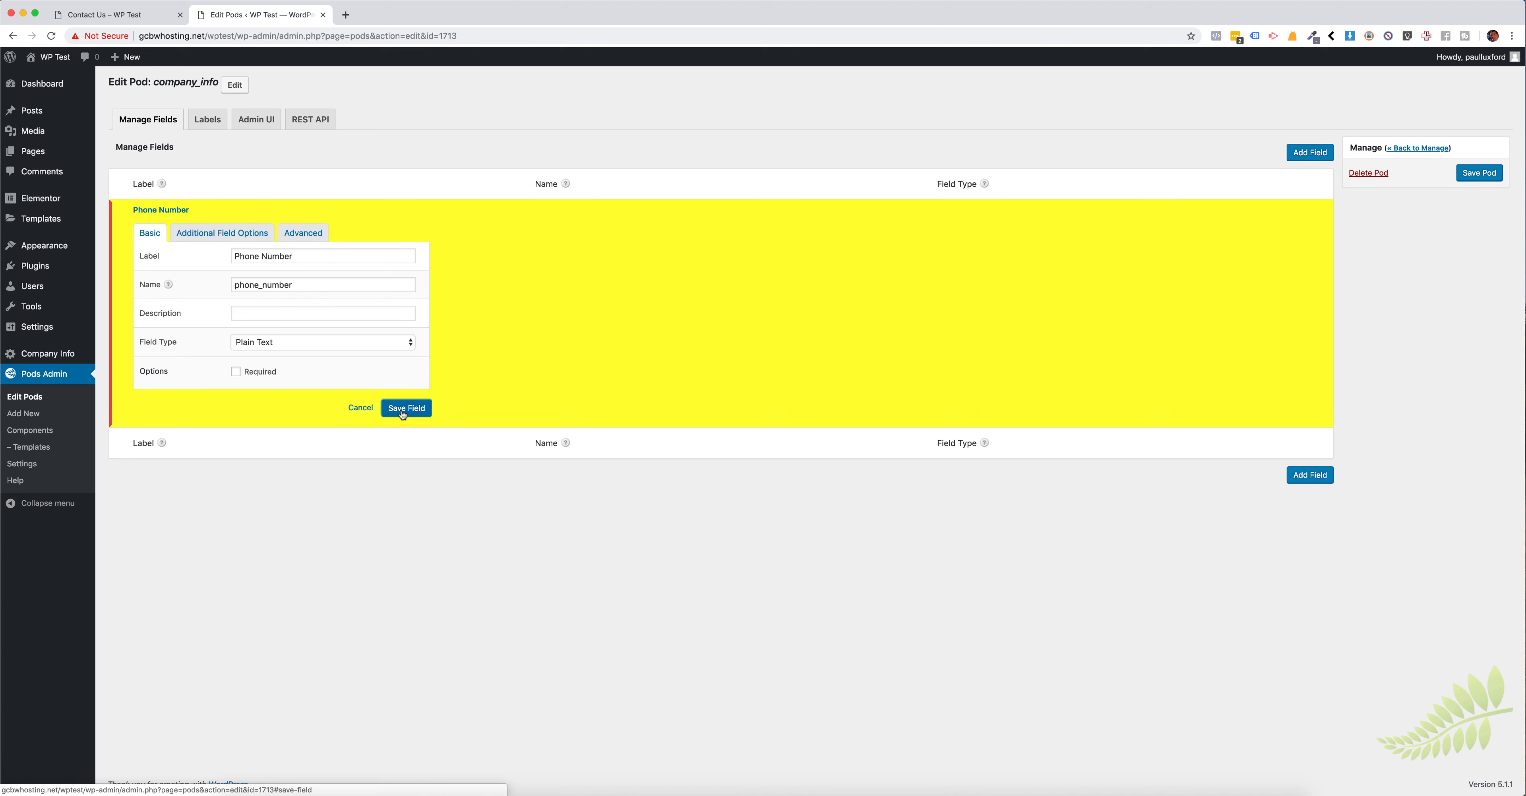
Step: Start a second pod field with the label "Email Address"
{"action": "left_click", "coordinate": [1313, 158]}
{"action": "left_click", "coordinate": [282, 291]}
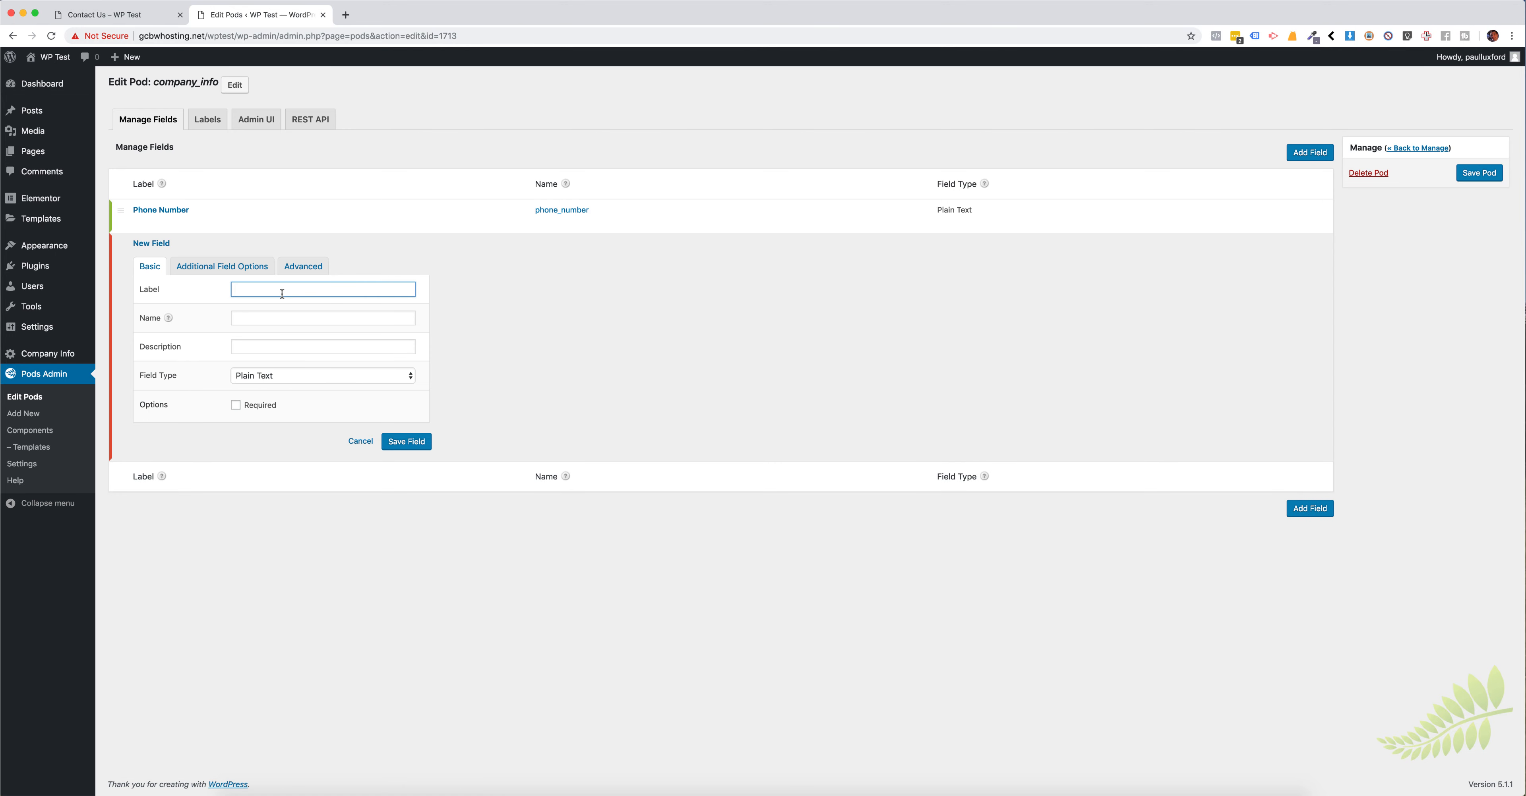
{"action": "type", "text": "Email Adrress"}
{"action": "key", "text": "Tab"}
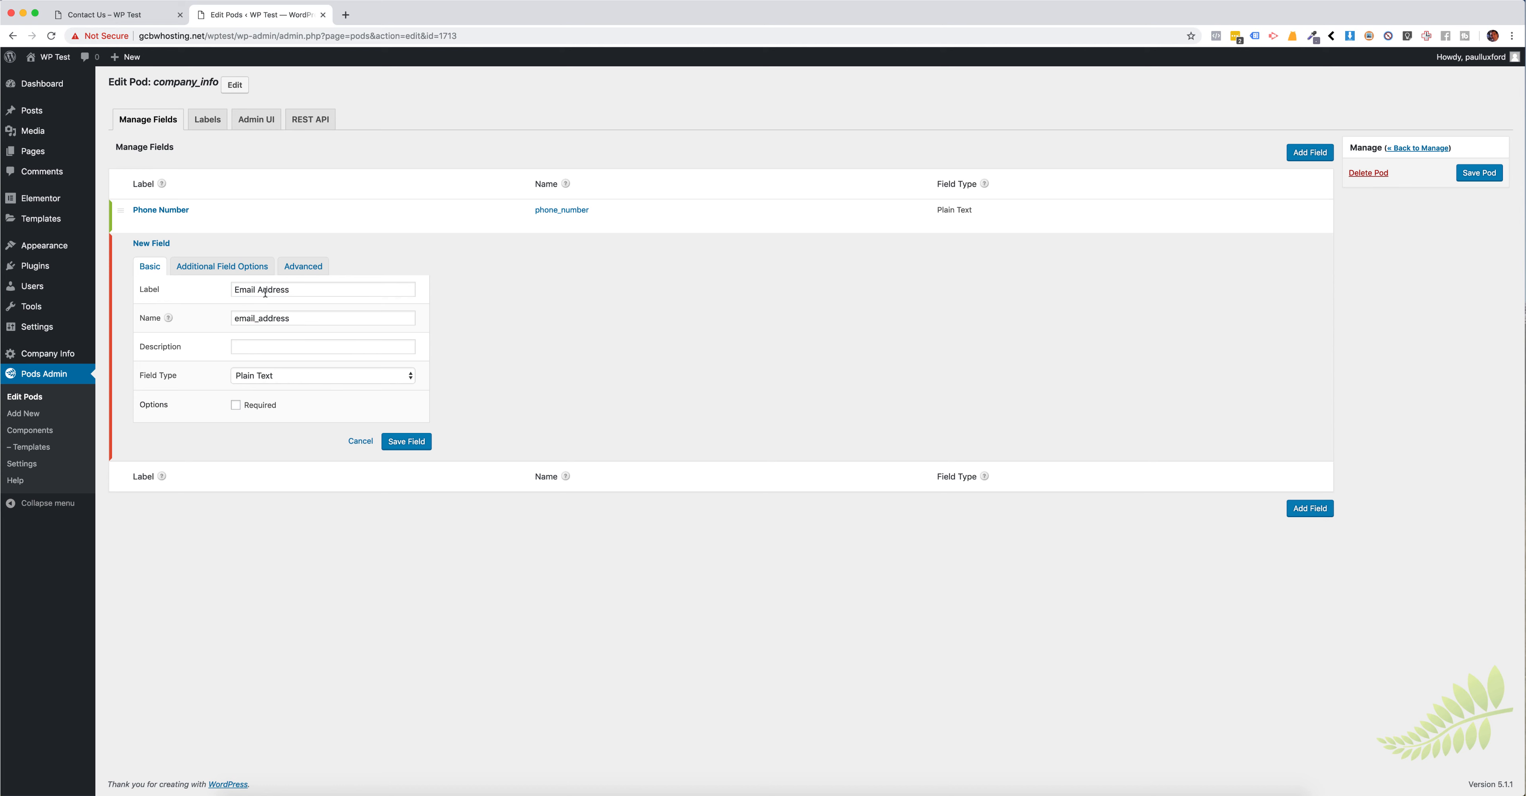
Step: Set the Email Address field's type to E-mail, then save the field and the pod
{"action": "left_click", "coordinate": [225, 268]}
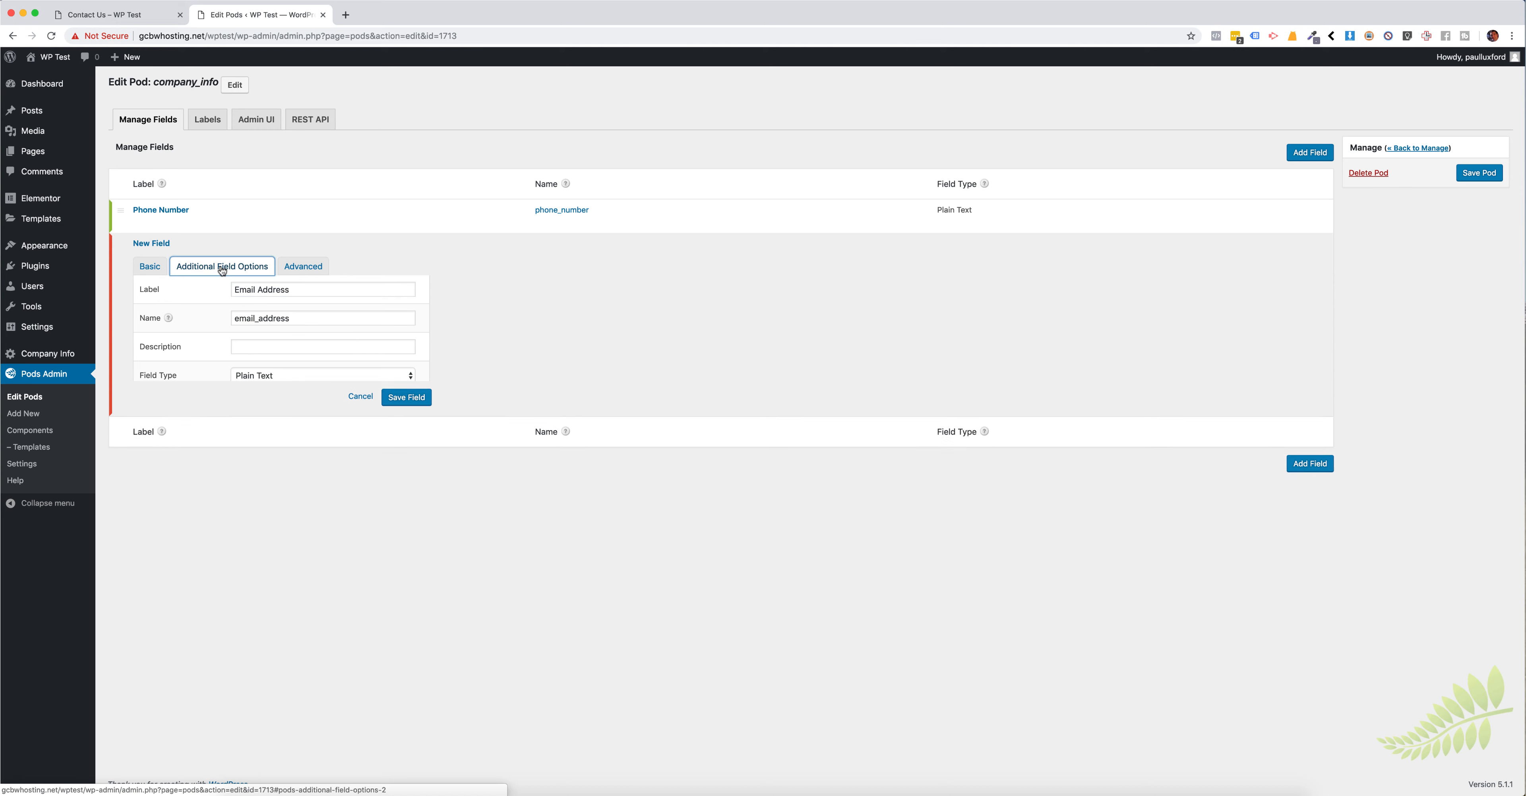
{"action": "left_click", "coordinate": [149, 265]}
{"action": "left_click", "coordinate": [272, 375]}
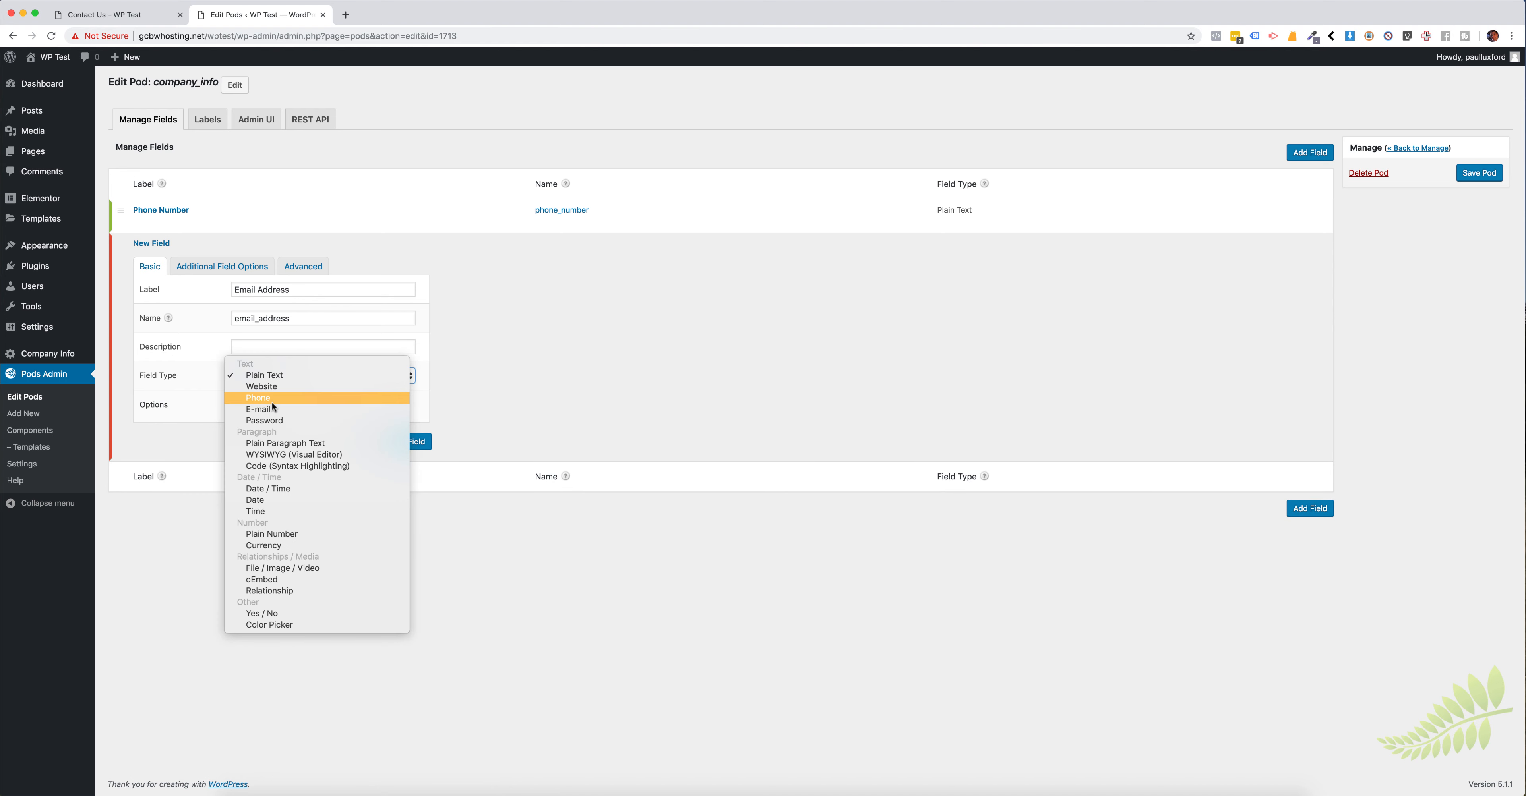
{"action": "left_click", "coordinate": [266, 409]}
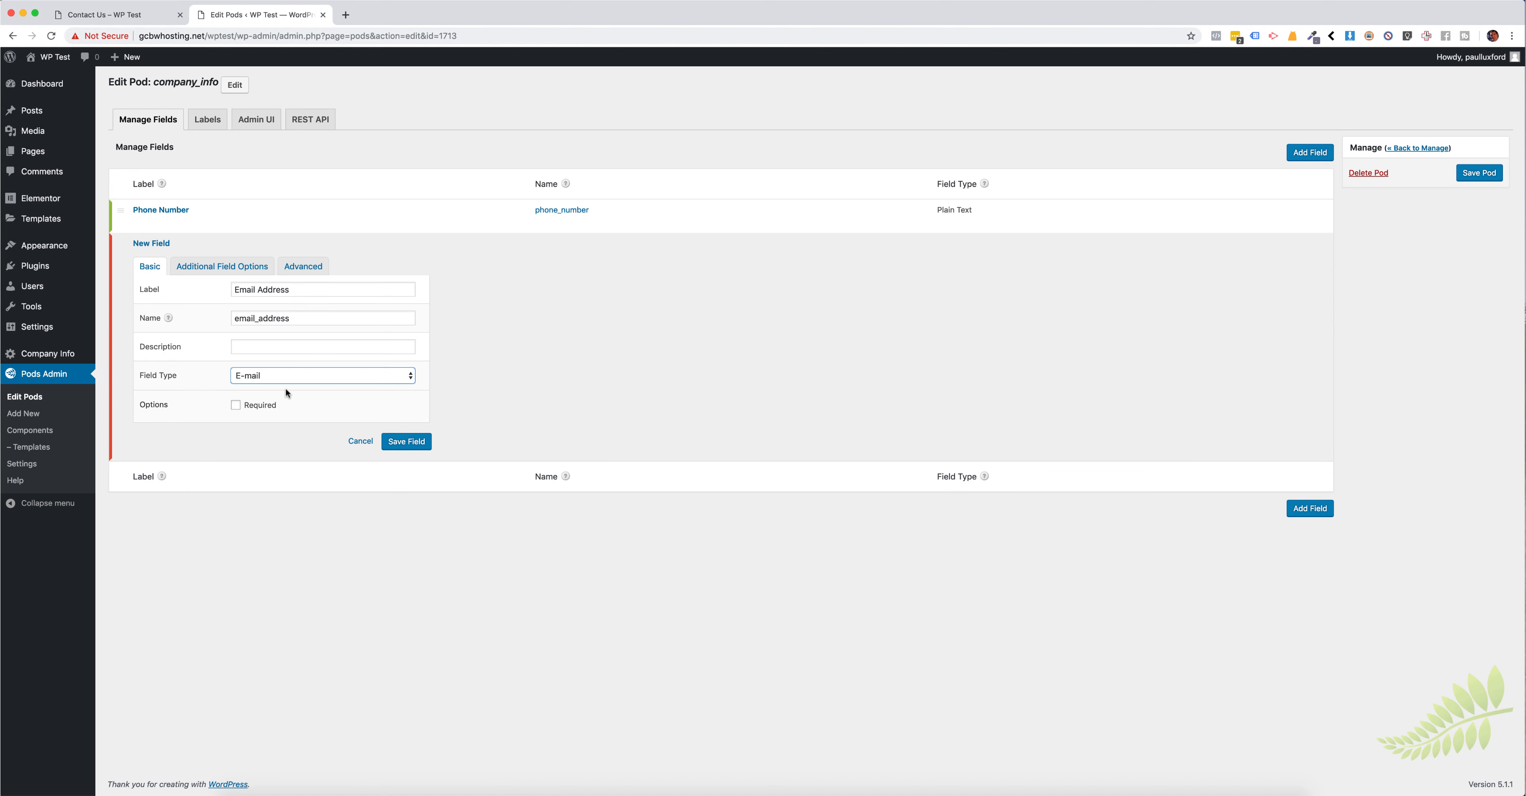
{"action": "left_click", "coordinate": [283, 373]}
{"action": "left_click", "coordinate": [270, 377]}
{"action": "left_click", "coordinate": [410, 440]}
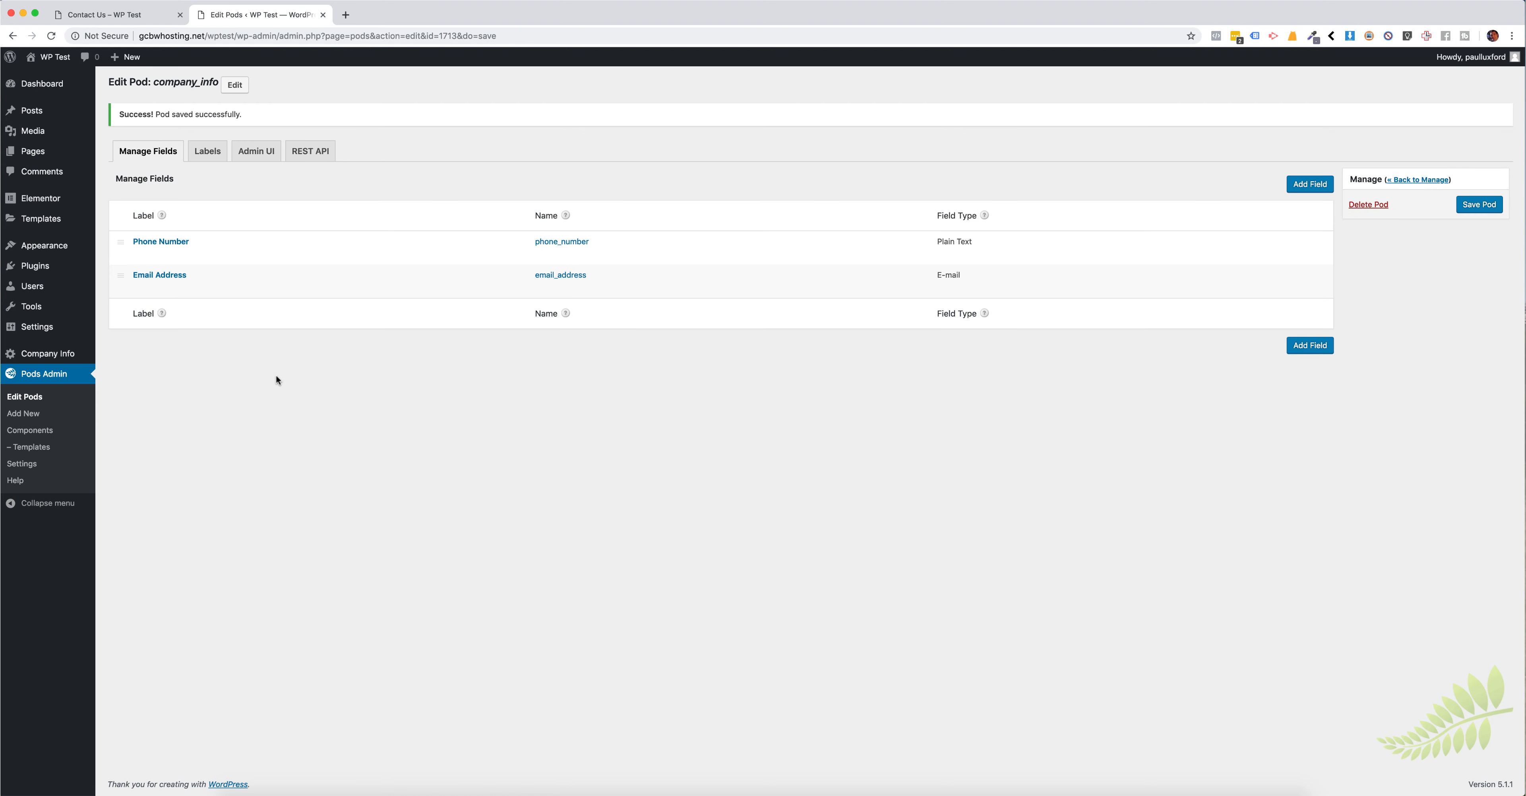
Step: Save the company's phone number and email address on the Company Info settings page
{"action": "left_click", "coordinate": [48, 354]}
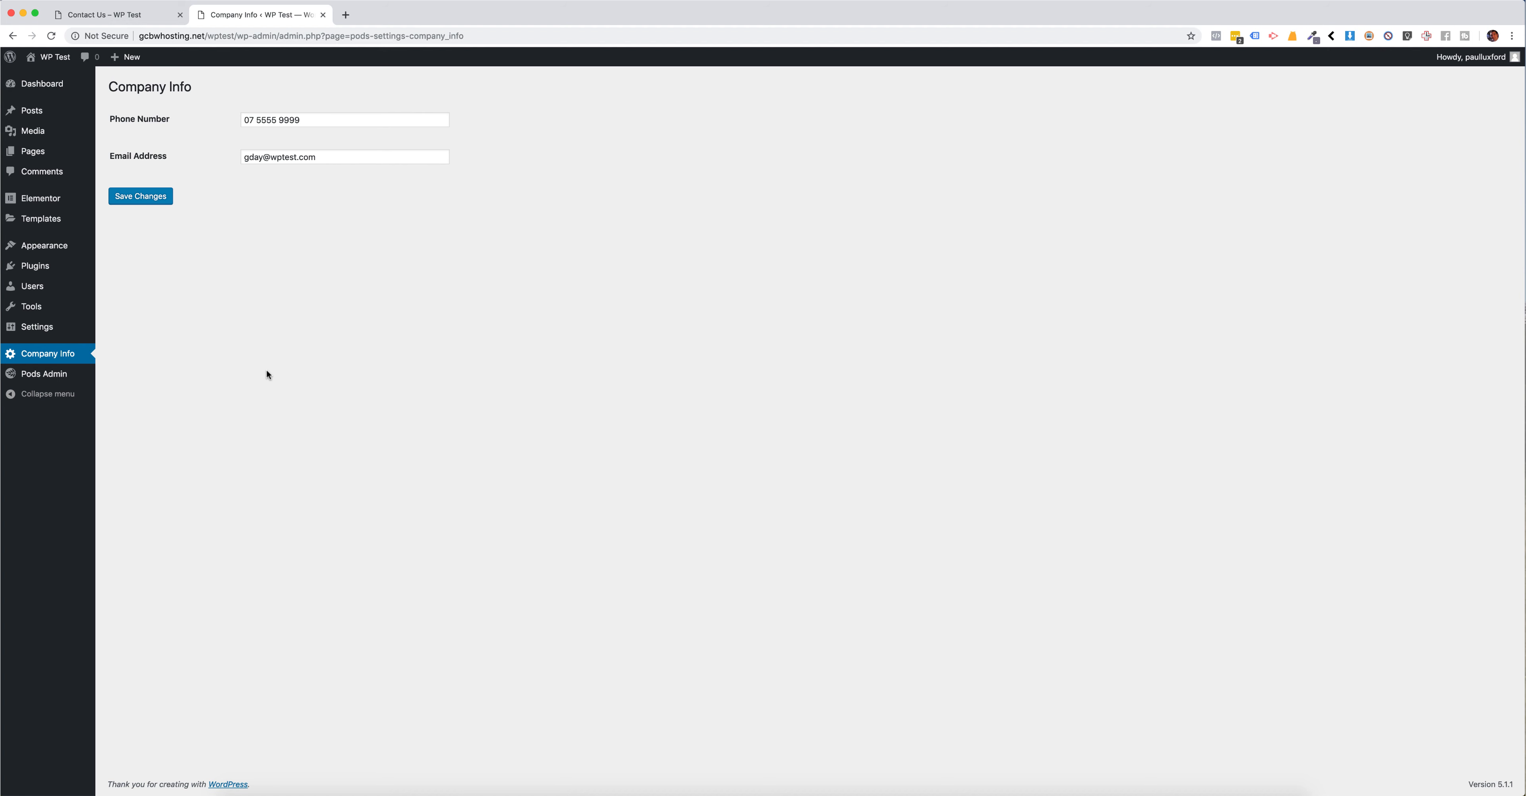
{"action": "left_click", "coordinate": [283, 120]}
{"action": "left_click", "coordinate": [284, 157]}
{"action": "left_click", "coordinate": [324, 219]}
{"action": "left_click_drag", "start_coordinate": [318, 117], "coordinate": [227, 119]}
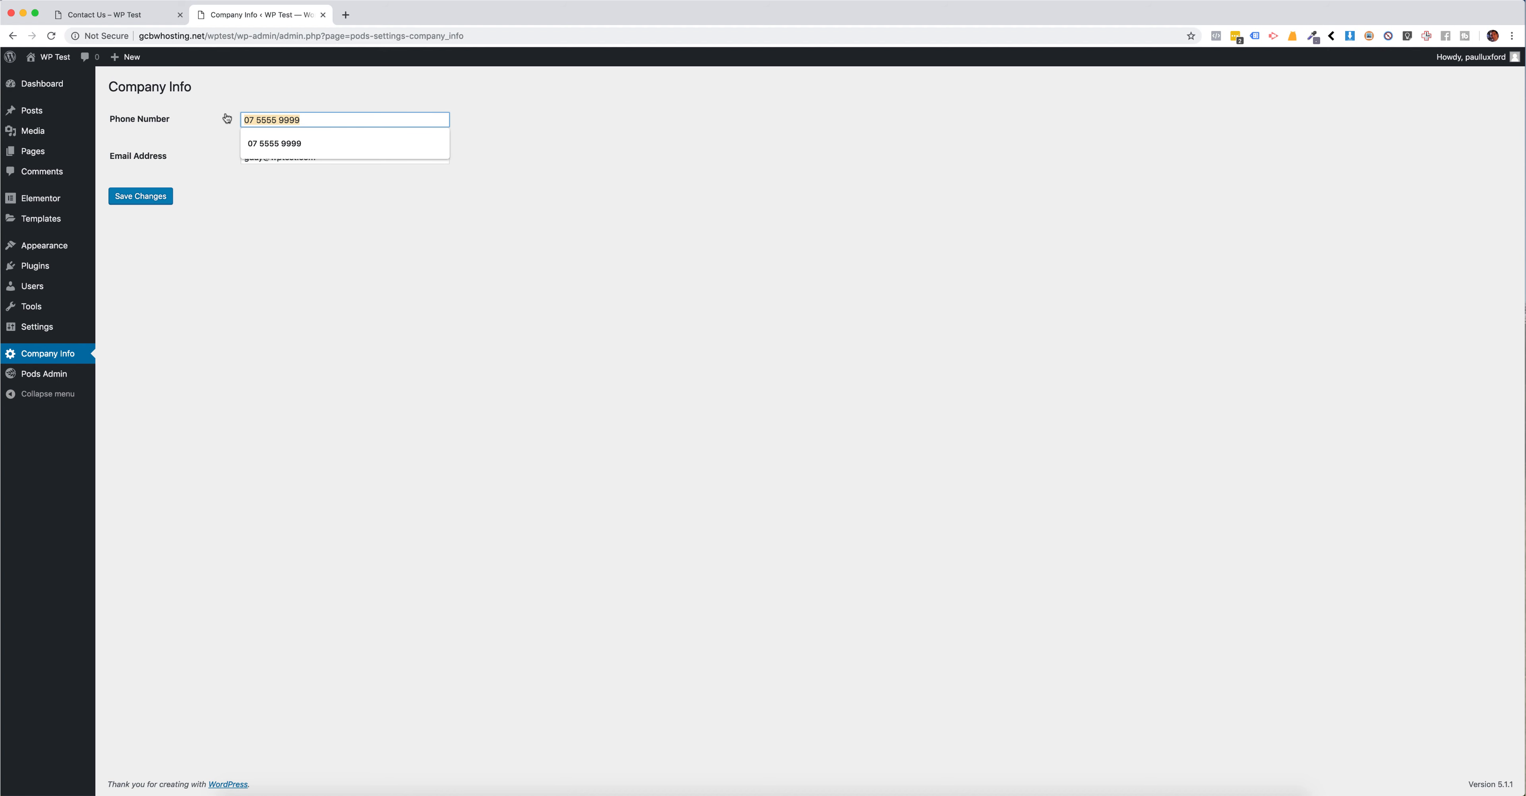
{"action": "left_click", "coordinate": [327, 182]}
{"action": "left_click", "coordinate": [317, 122]}
{"action": "left_click", "coordinate": [279, 220]}
{"action": "left_click", "coordinate": [160, 196]}
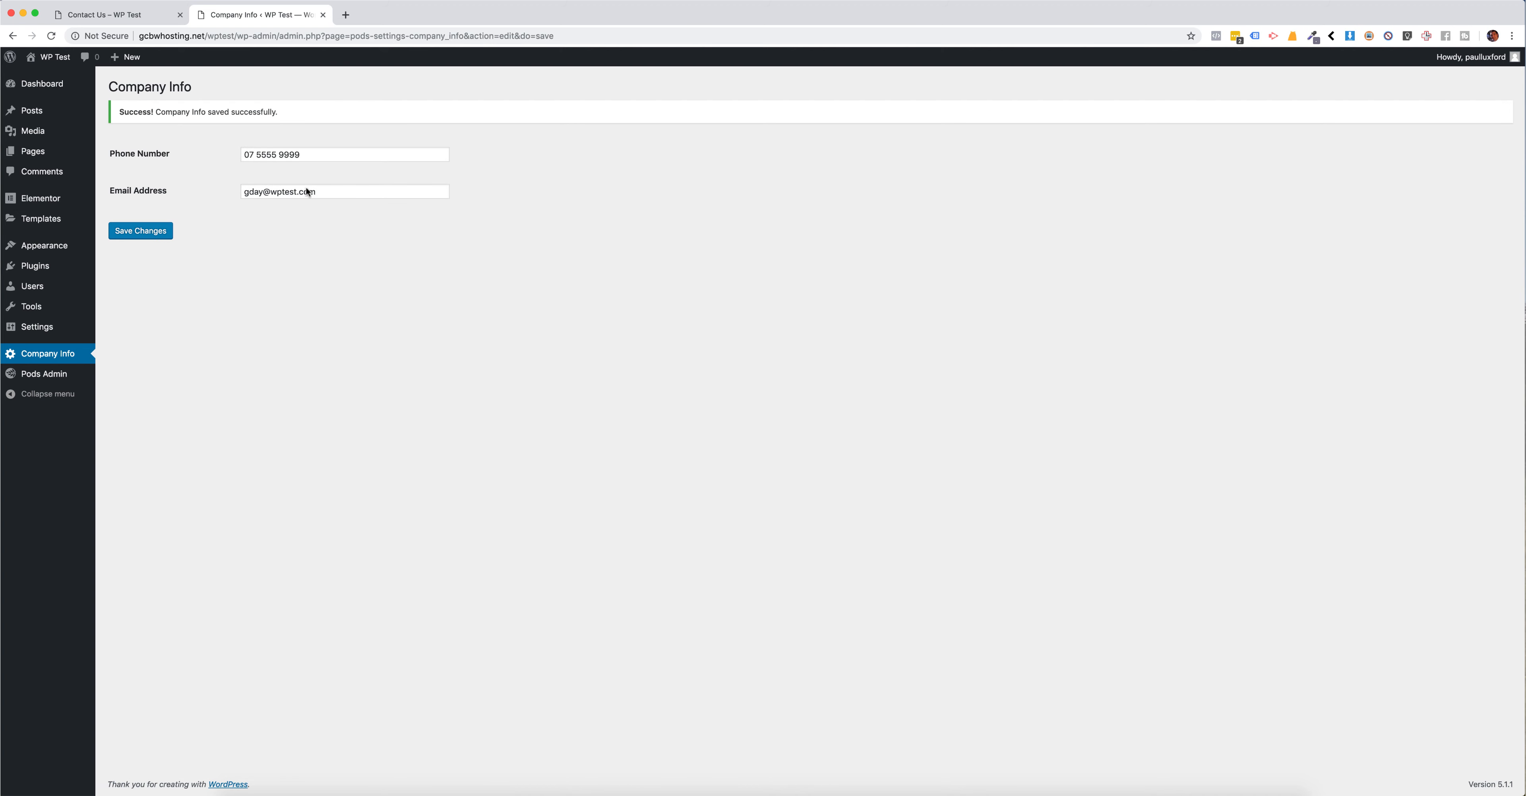
Step: Compare the contact details on the Contact Us page with the values on the Company Info settings page
{"action": "left_click", "coordinate": [119, 14]}
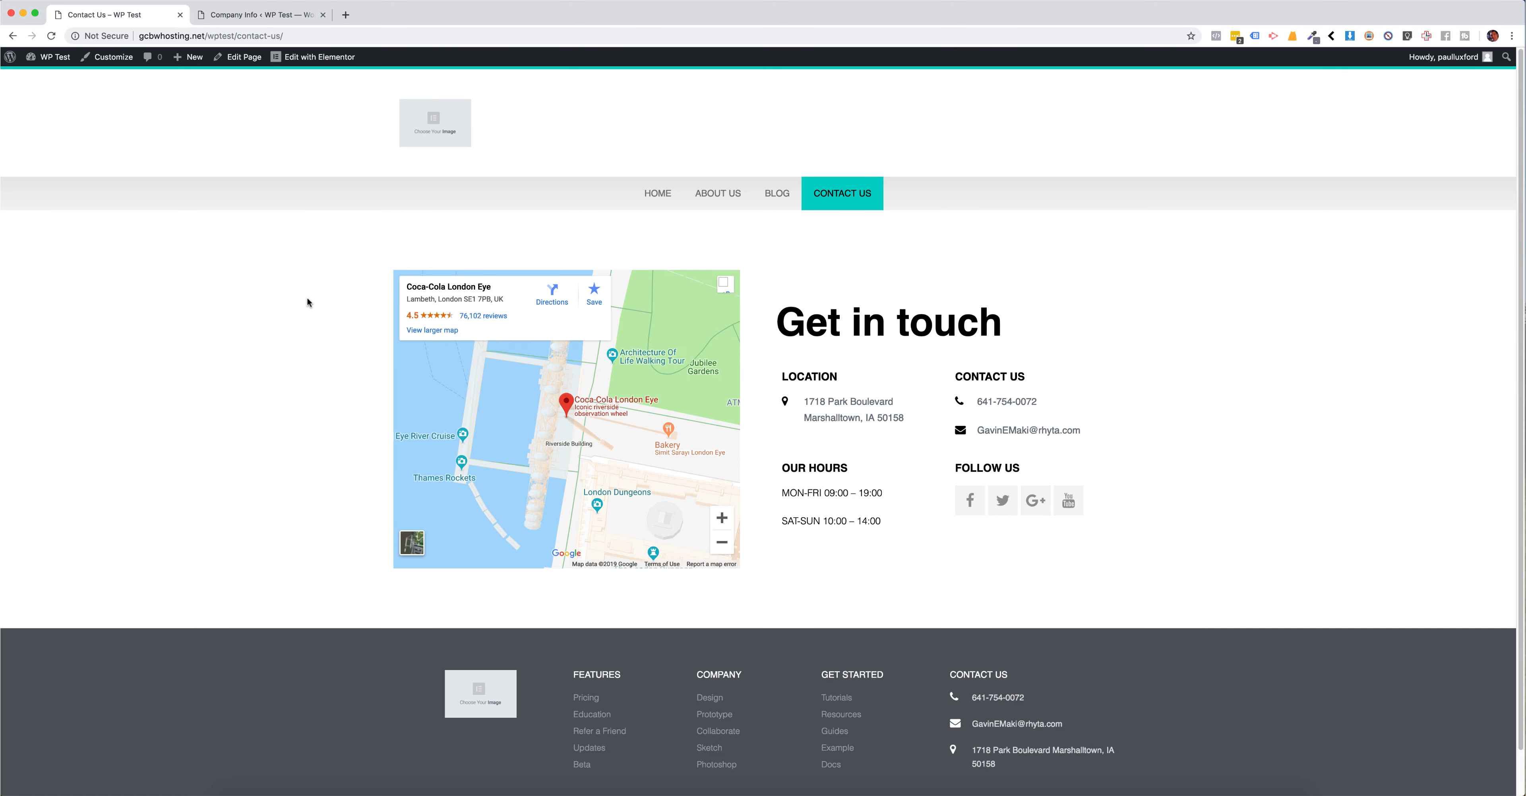
{"action": "left_click", "coordinate": [259, 15]}
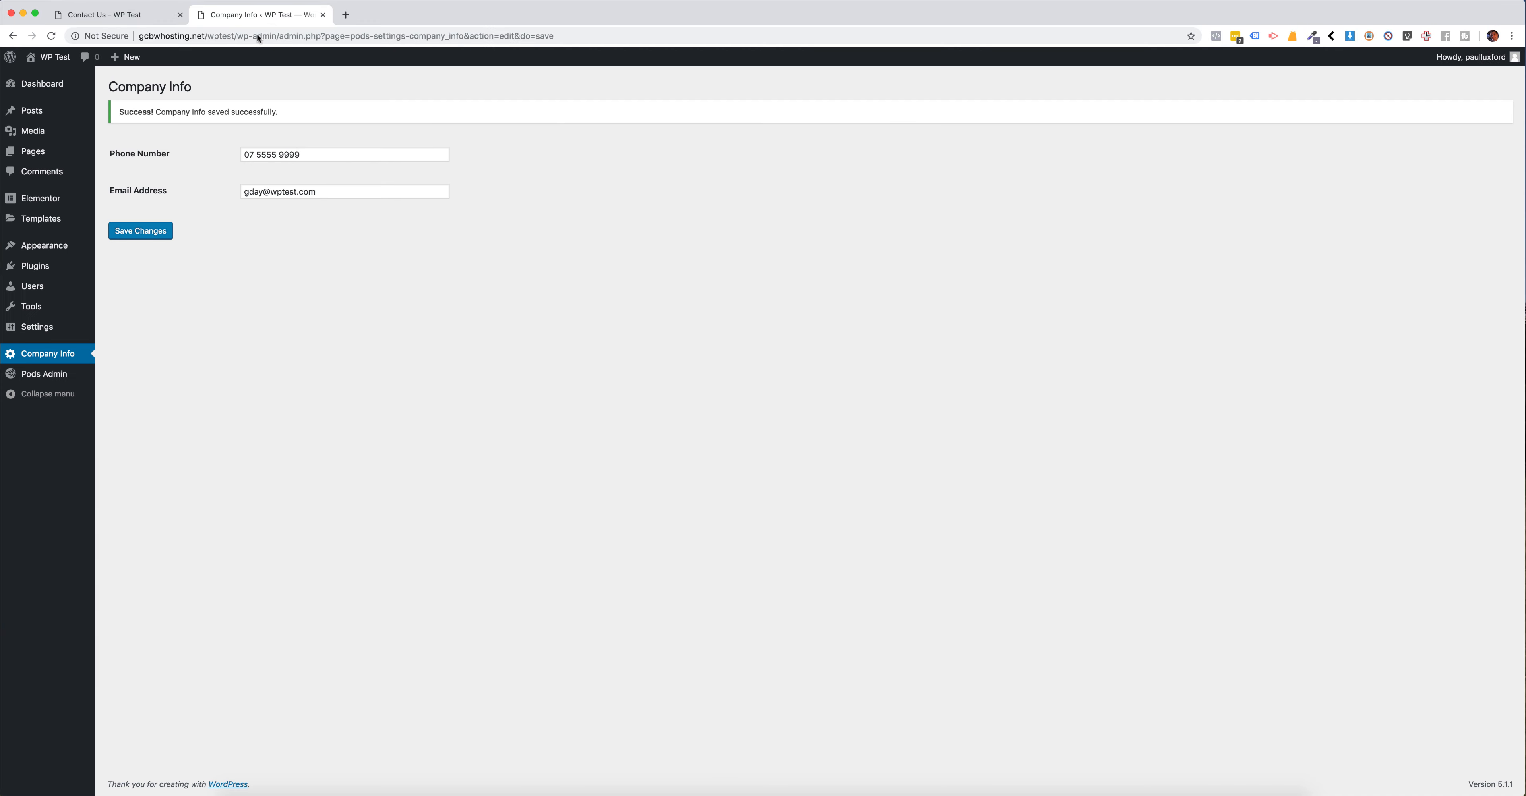
{"action": "left_click", "coordinate": [330, 152]}
{"action": "left_click", "coordinate": [264, 191]}
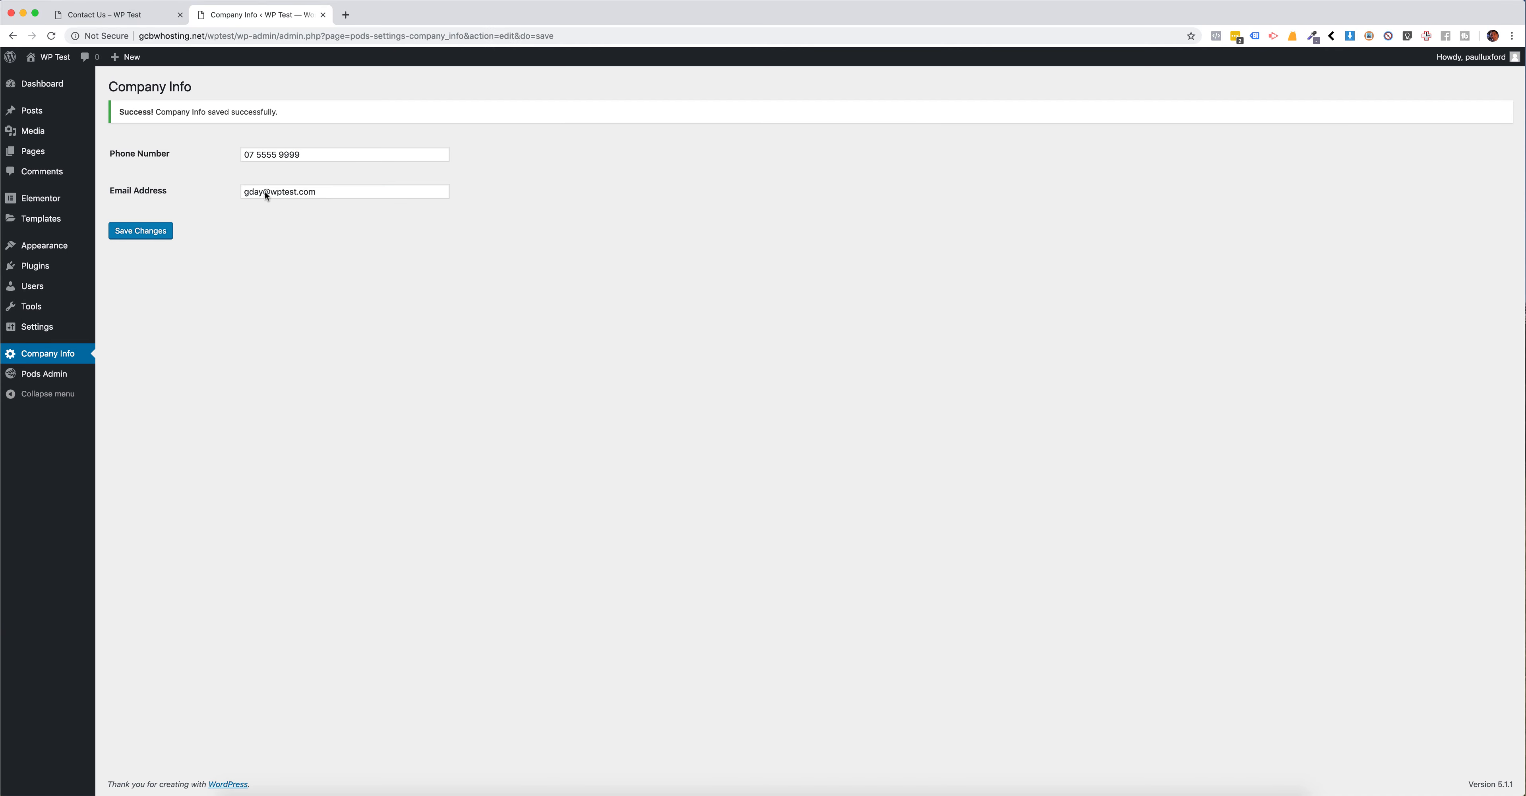
Step: Review the phone and email on the Contact Us page, and open the site's Header template in Elementor in a new browser tab
{"action": "left_click", "coordinate": [128, 16]}
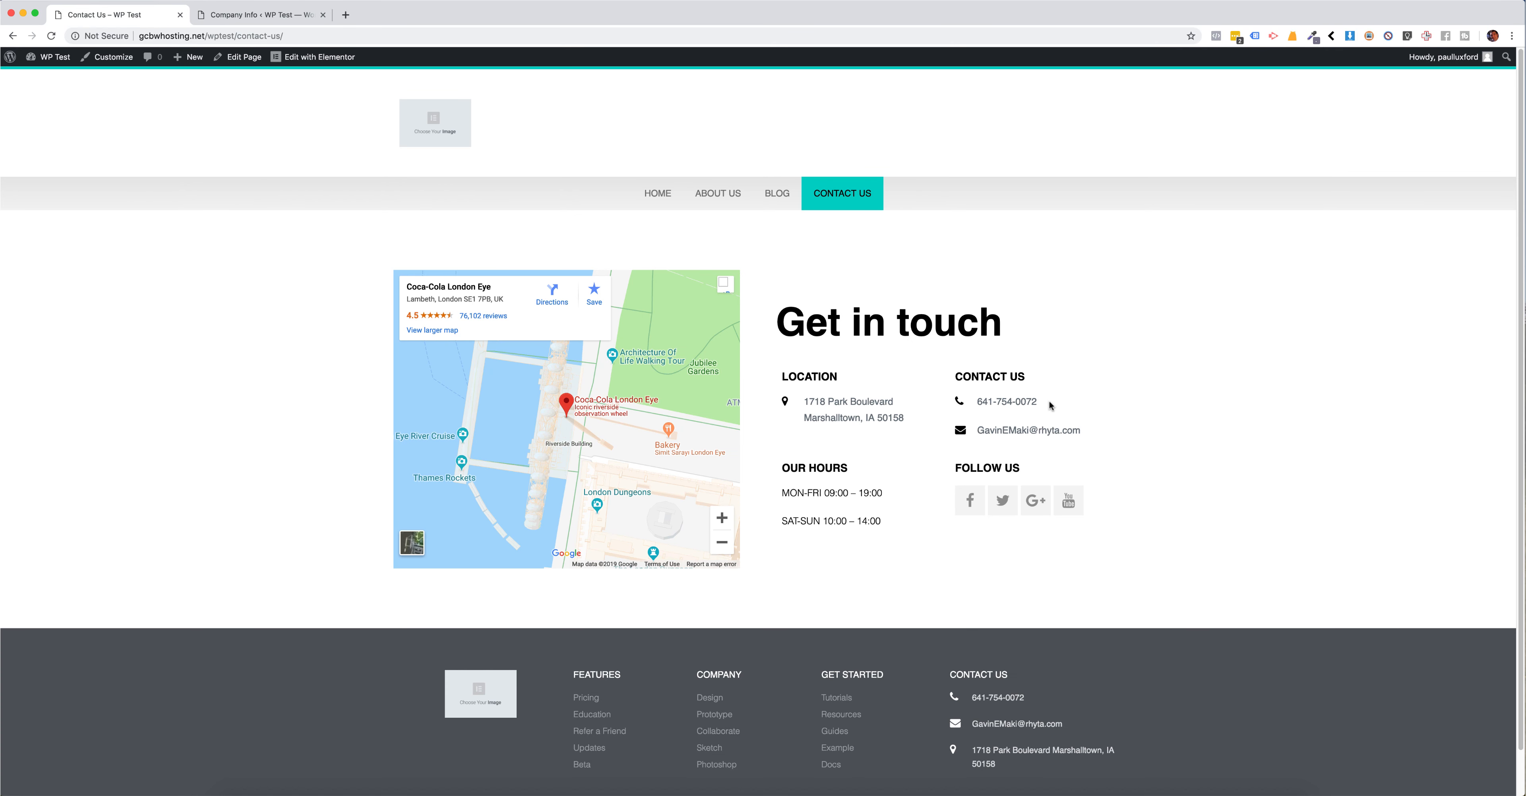
{"action": "left_click_drag", "start_coordinate": [1051, 406], "coordinate": [969, 399]}
{"action": "left_click_drag", "start_coordinate": [1089, 432], "coordinate": [974, 431]}
{"action": "left_click", "coordinate": [1060, 389]}
{"action": "mouse_move", "coordinate": [318, 61]}
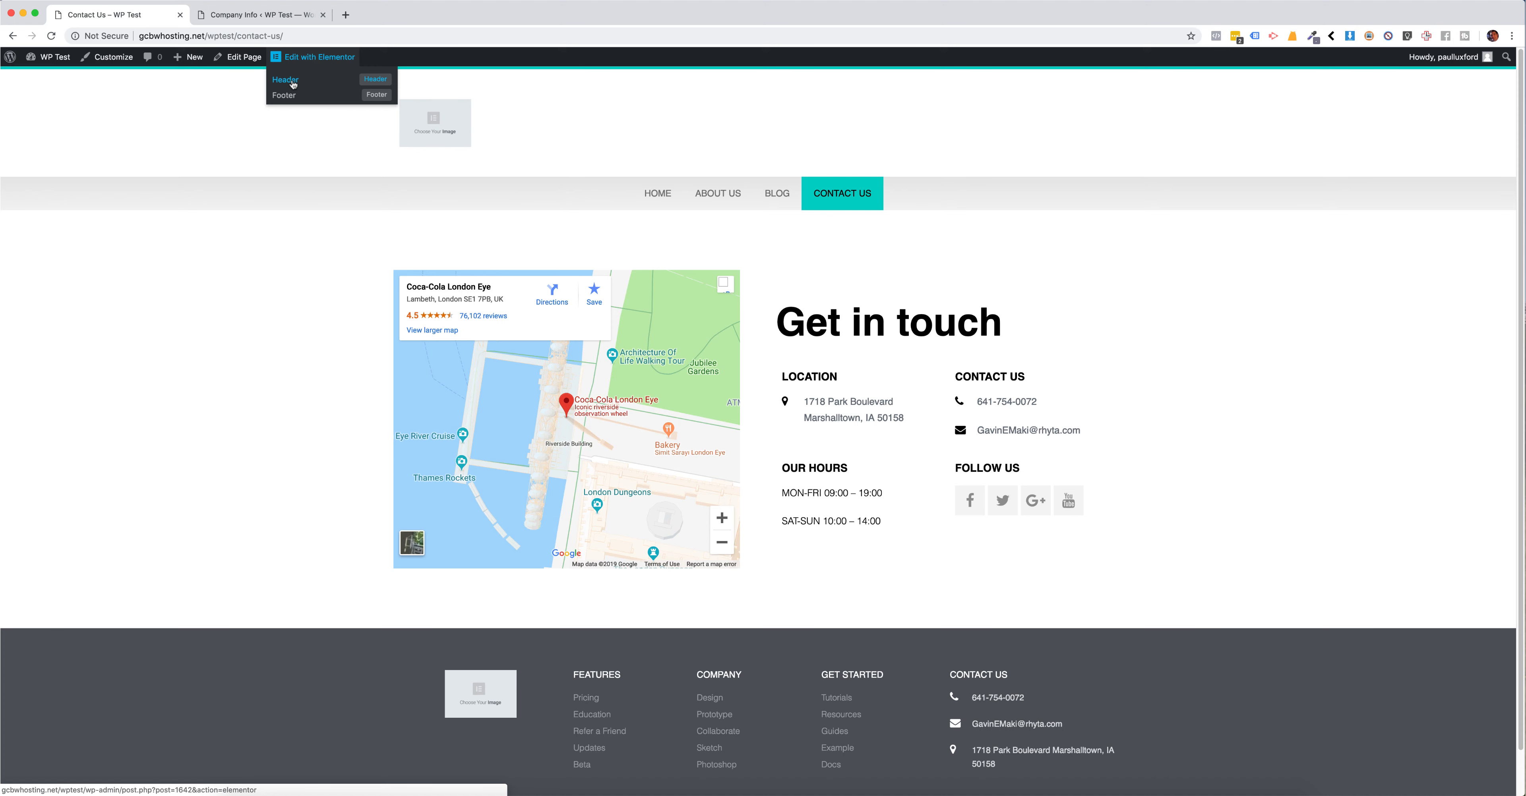
{"action": "right_click", "coordinate": [292, 83]}
{"action": "left_click", "coordinate": [332, 91]}
{"action": "left_click", "coordinate": [394, 18]}
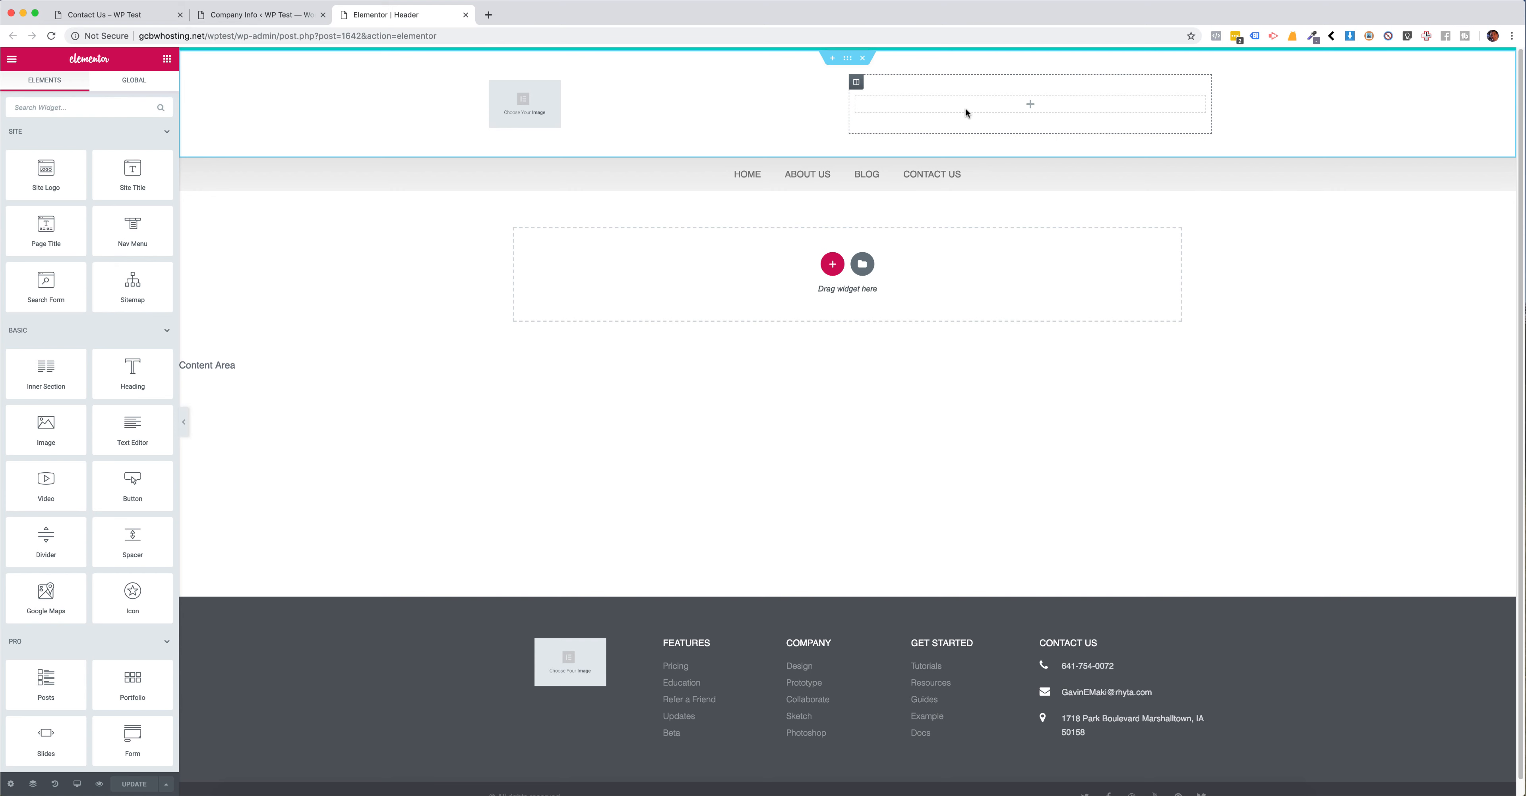
Step: Add an Icon List widget to the empty header column beside the logo and delete its second and third items
{"action": "left_click", "coordinate": [91, 105]}
{"action": "type", "text": "icon"}
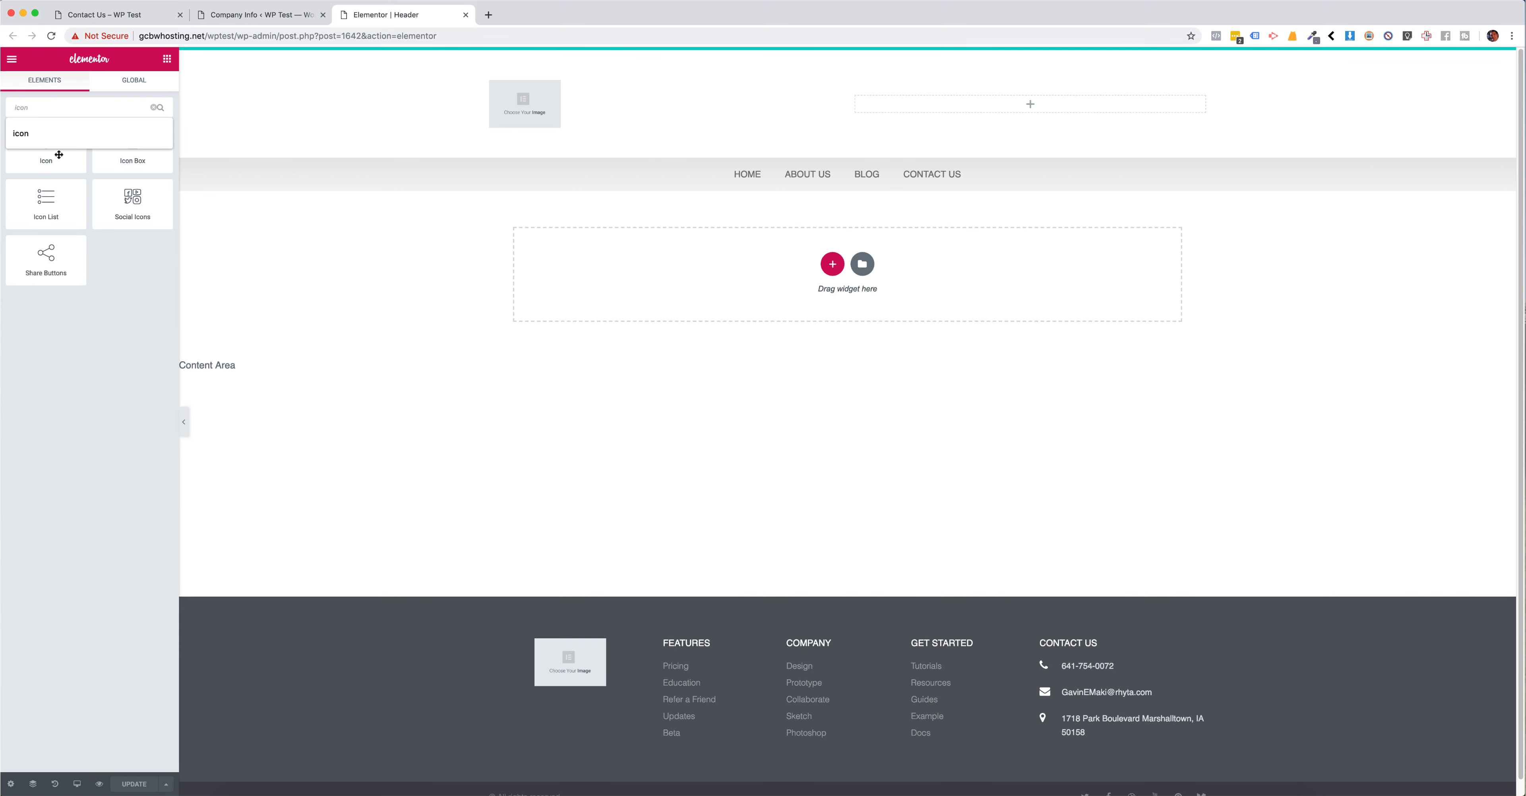
{"action": "left_click_drag", "start_coordinate": [45, 199], "coordinate": [896, 106]}
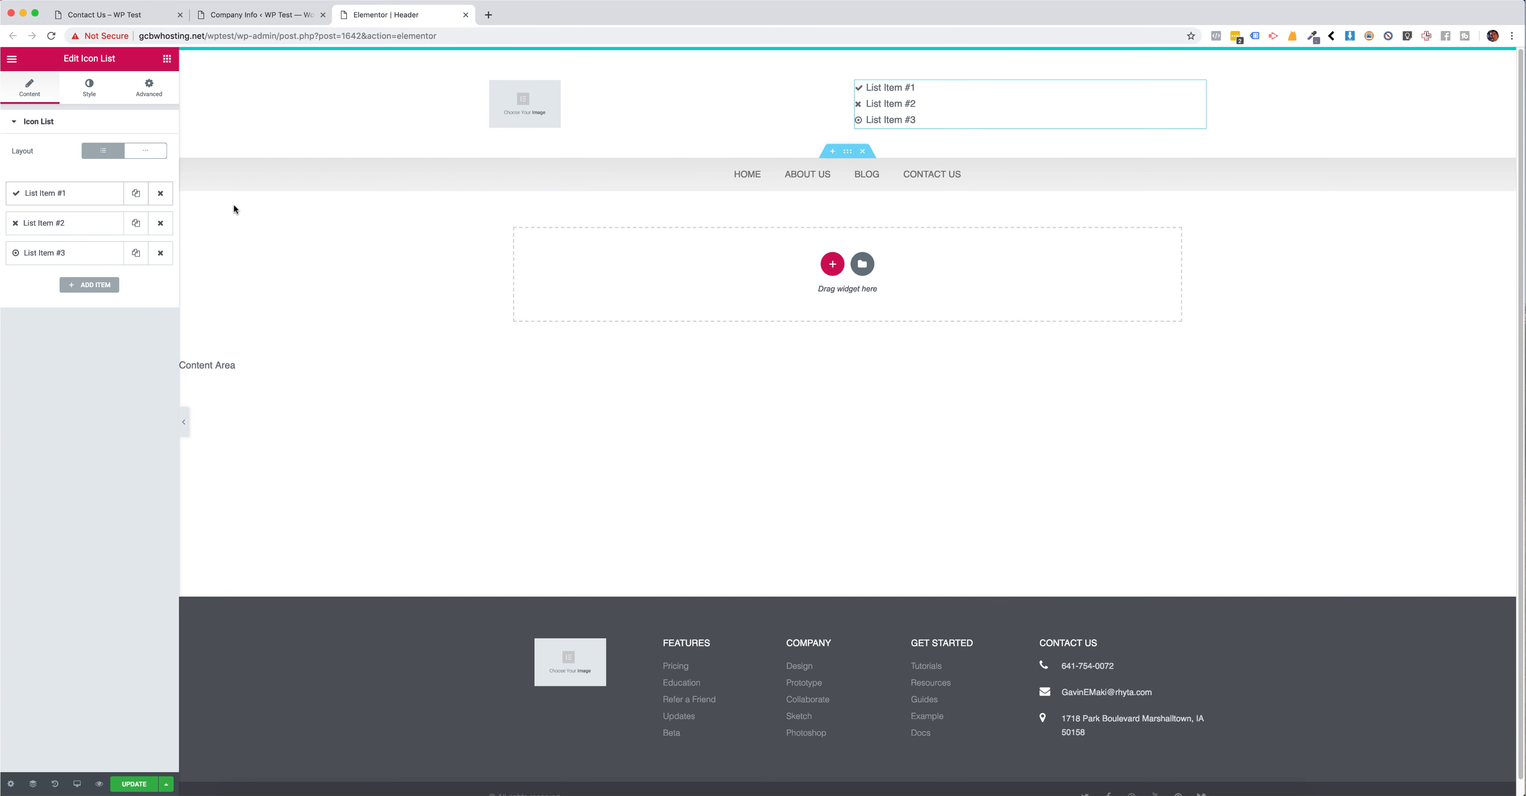
{"action": "left_click", "coordinate": [163, 253]}
{"action": "left_click", "coordinate": [163, 222]}
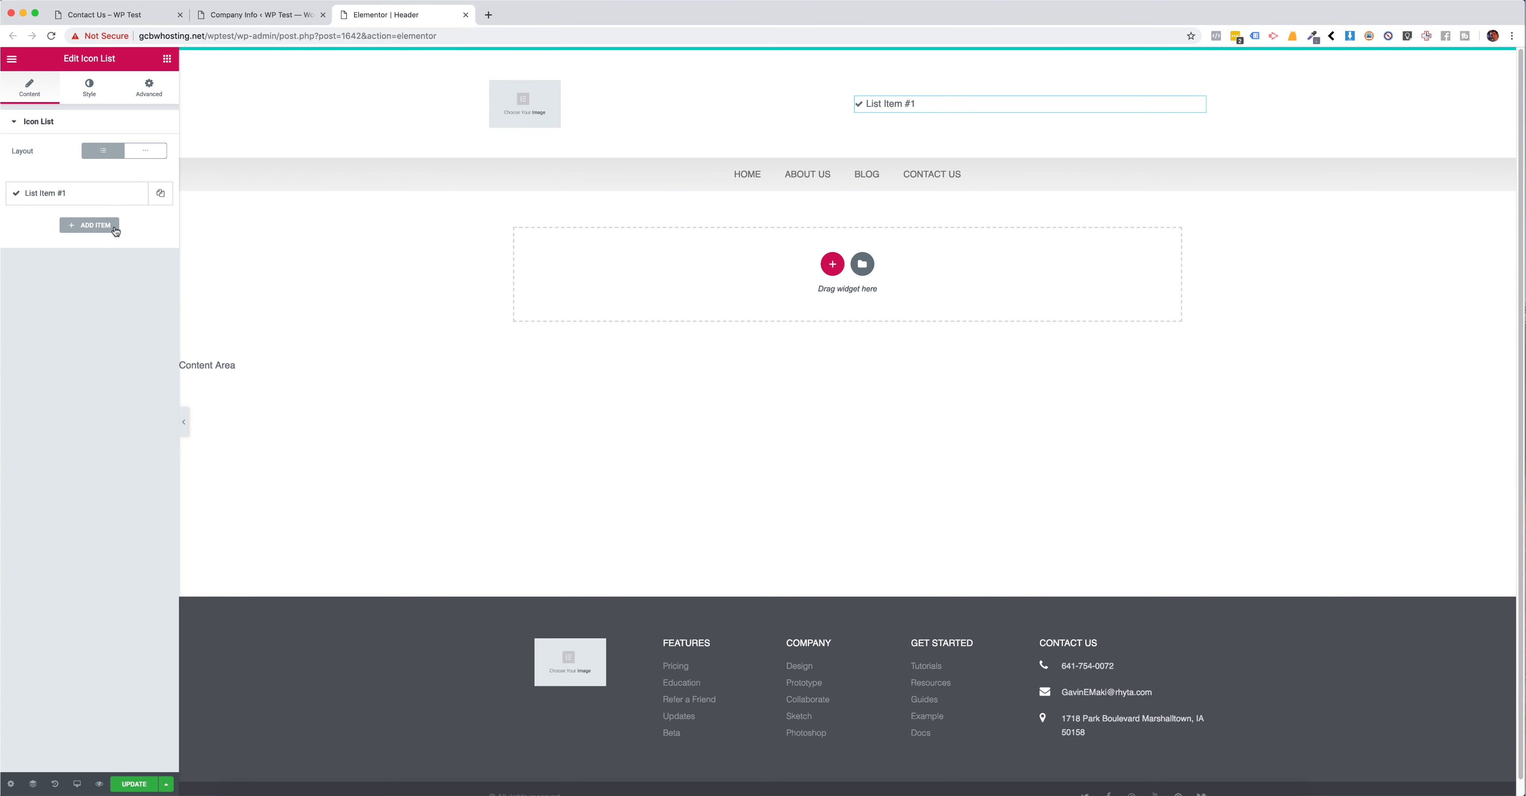
Step: Change the icon of the remaining list item to "phone"
{"action": "left_click", "coordinate": [69, 193]}
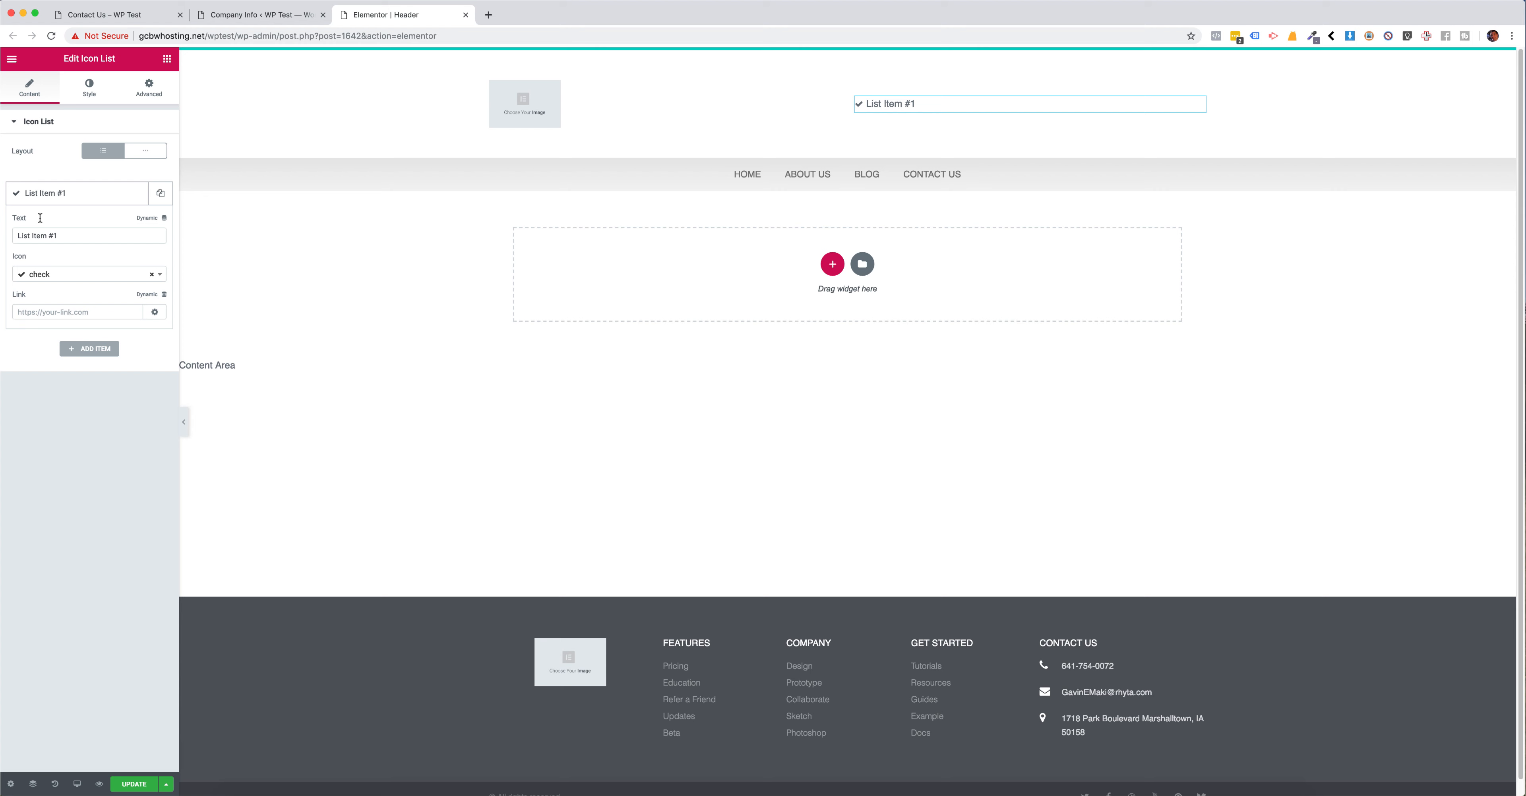
{"action": "left_click", "coordinate": [68, 275]}
{"action": "type", "text": "phone"}
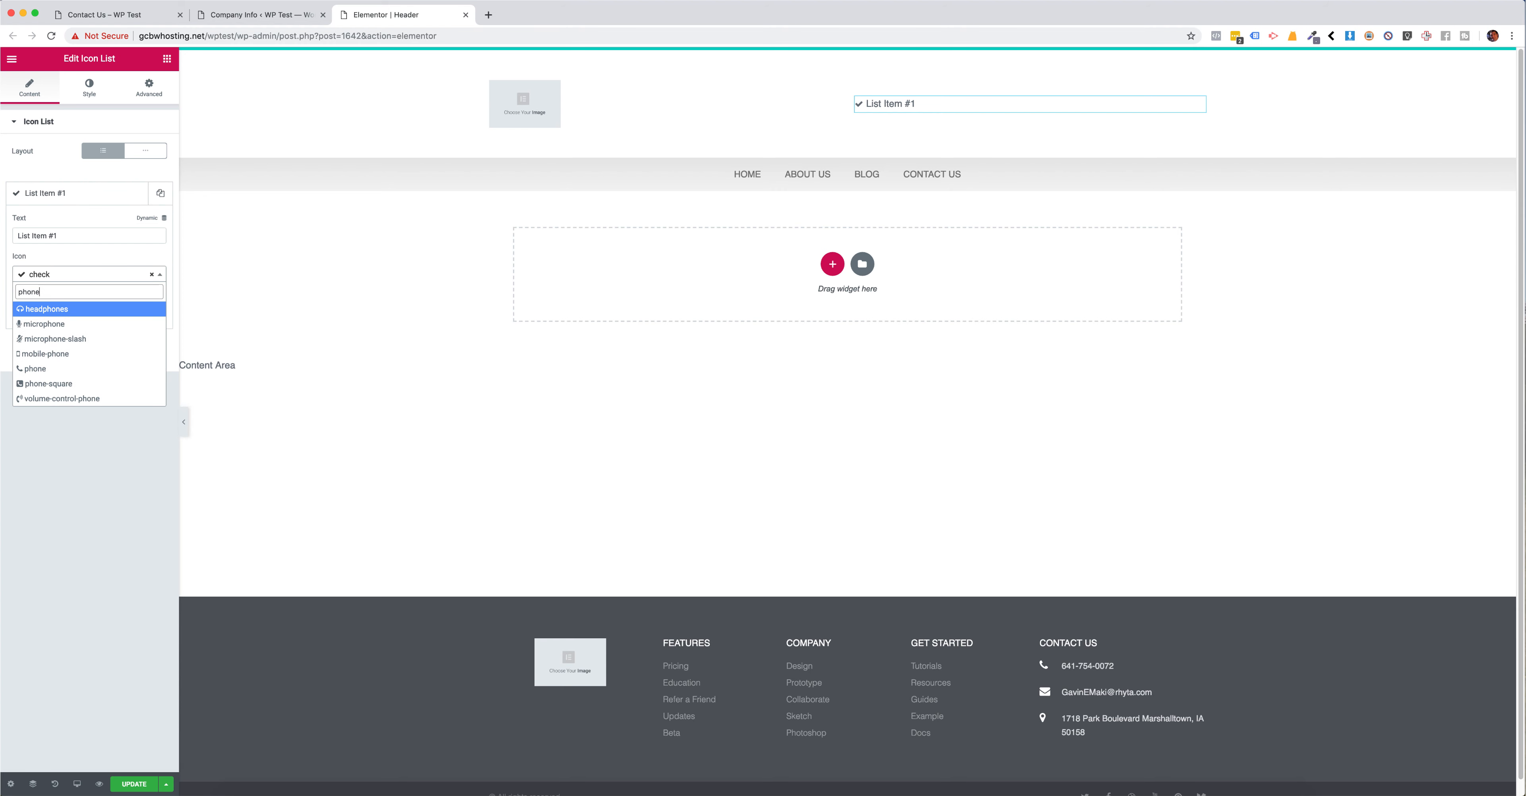
{"action": "left_click", "coordinate": [71, 368]}
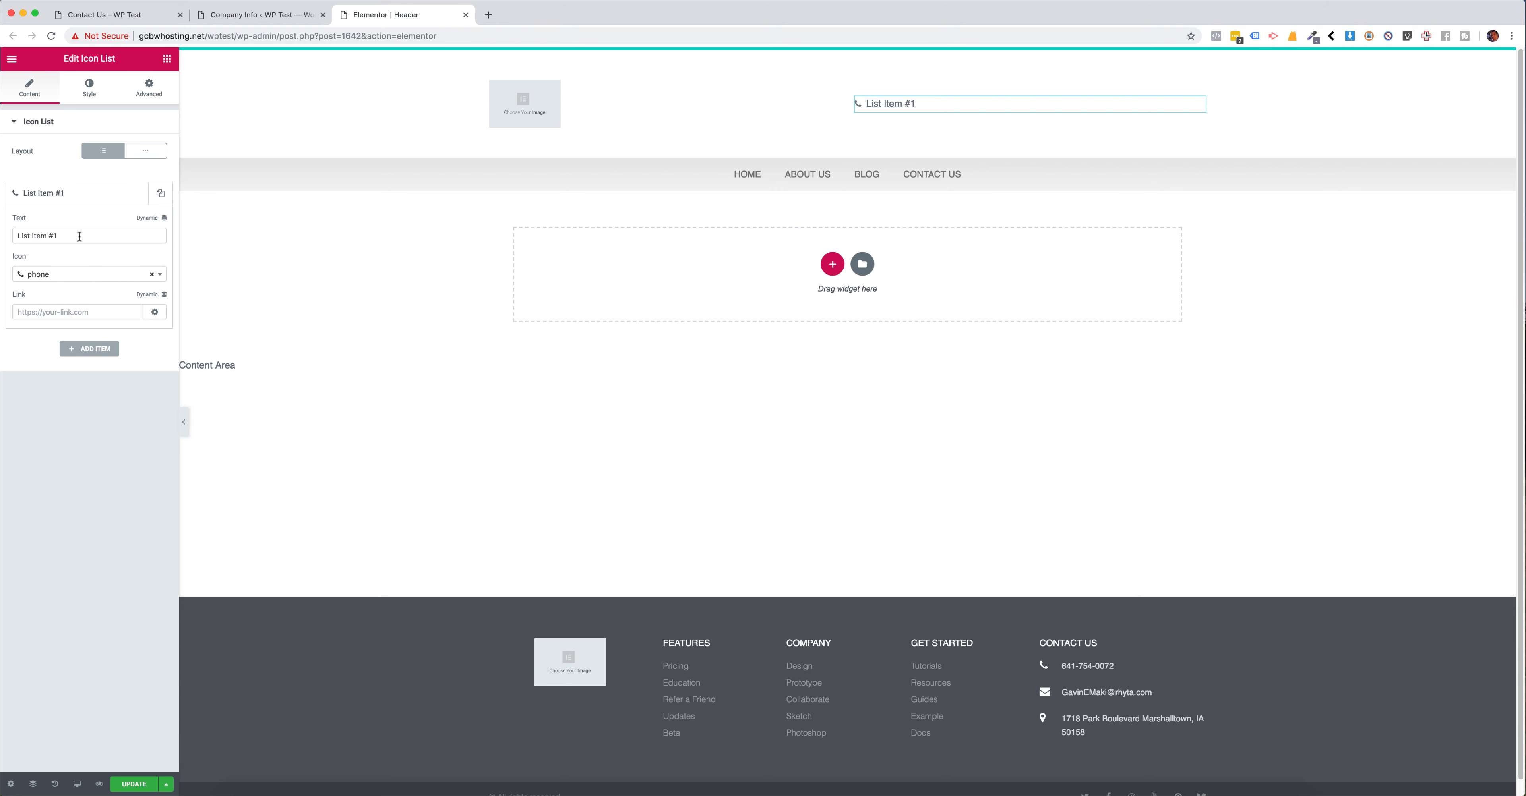
{"action": "left_click_drag", "start_coordinate": [80, 237], "coordinate": [14, 238]}
{"action": "left_click", "coordinate": [71, 216]}
Step: Set the icon list's text typography size to 40 px
{"action": "left_click", "coordinate": [90, 89]}
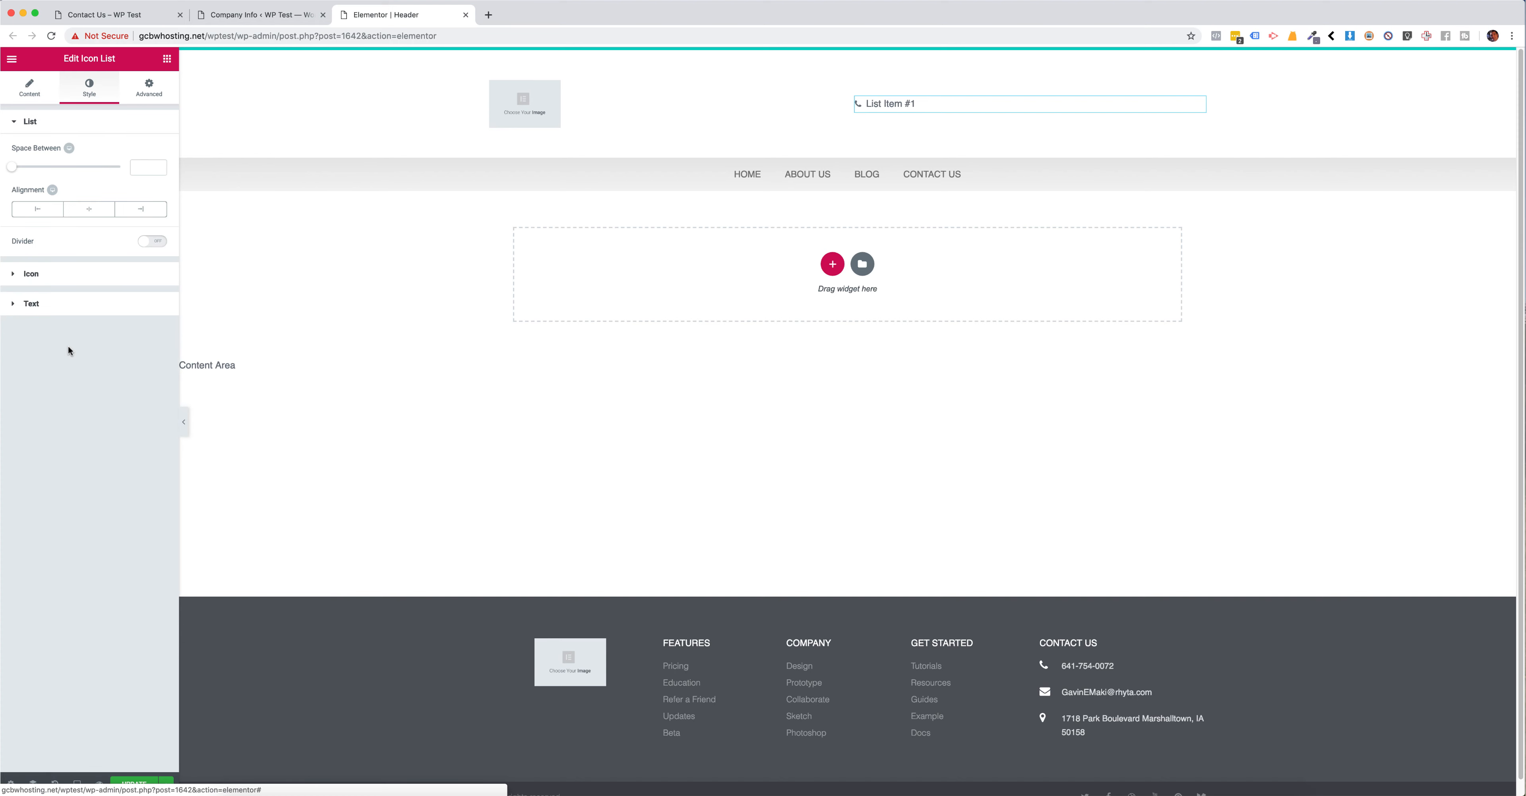
{"action": "left_click", "coordinate": [90, 307]}
{"action": "left_click", "coordinate": [152, 298]}
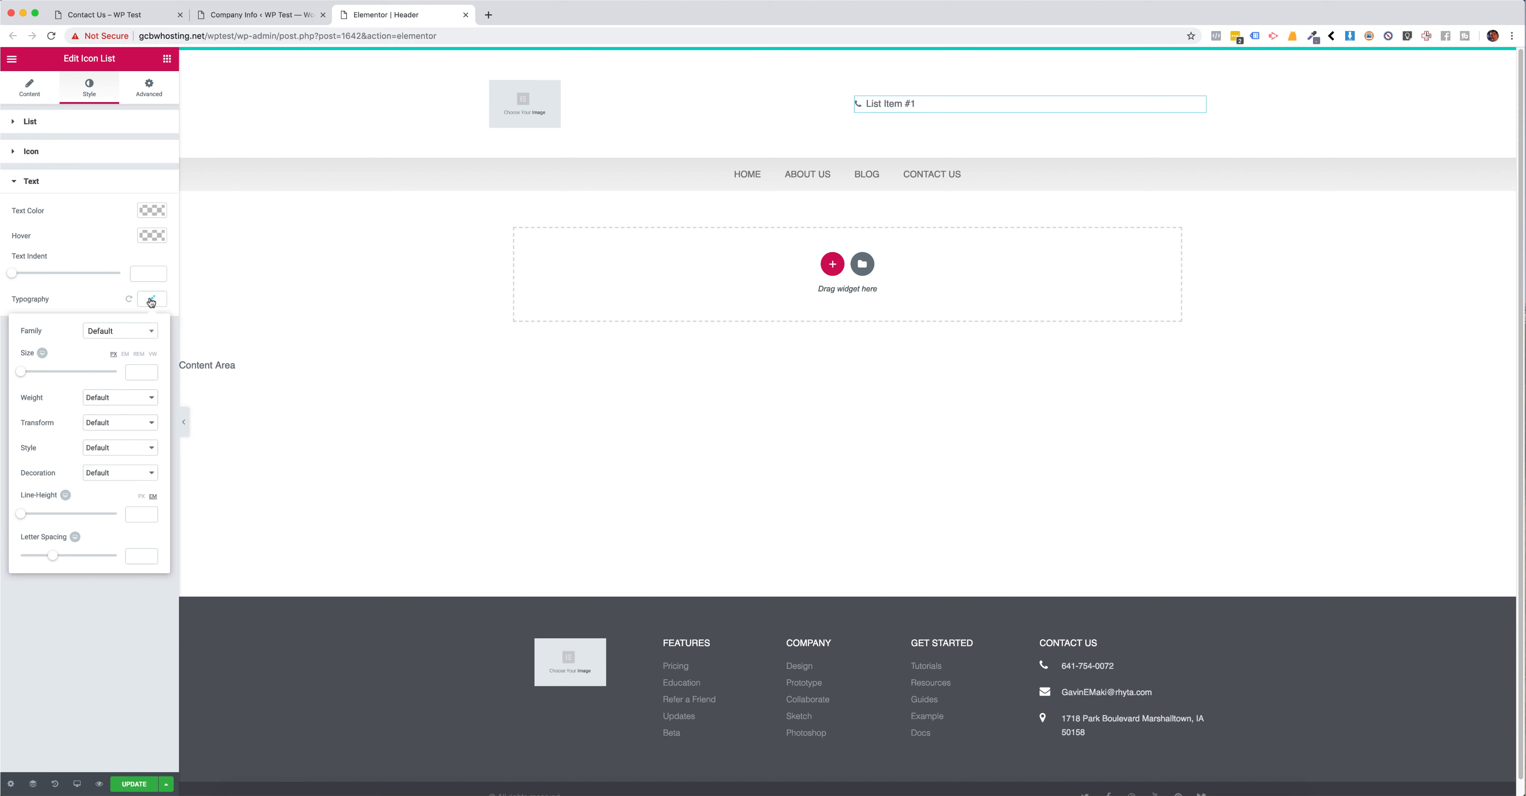
{"action": "left_click", "coordinate": [135, 372]}
{"action": "type", "text": "0"}
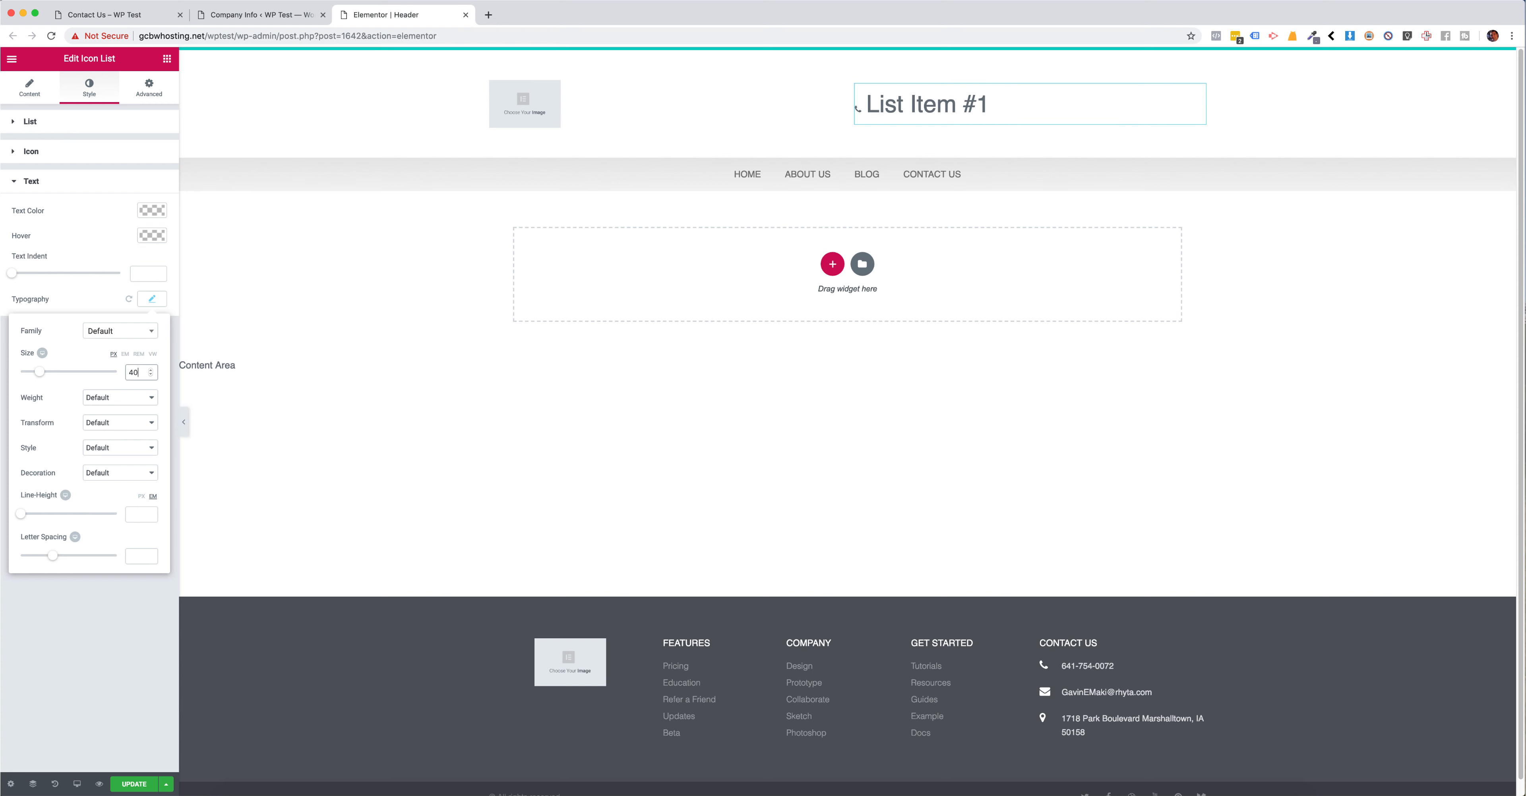
Step: Set the size of the icon list's phone icon to 40
{"action": "left_click", "coordinate": [79, 155]}
{"action": "left_click", "coordinate": [81, 153]}
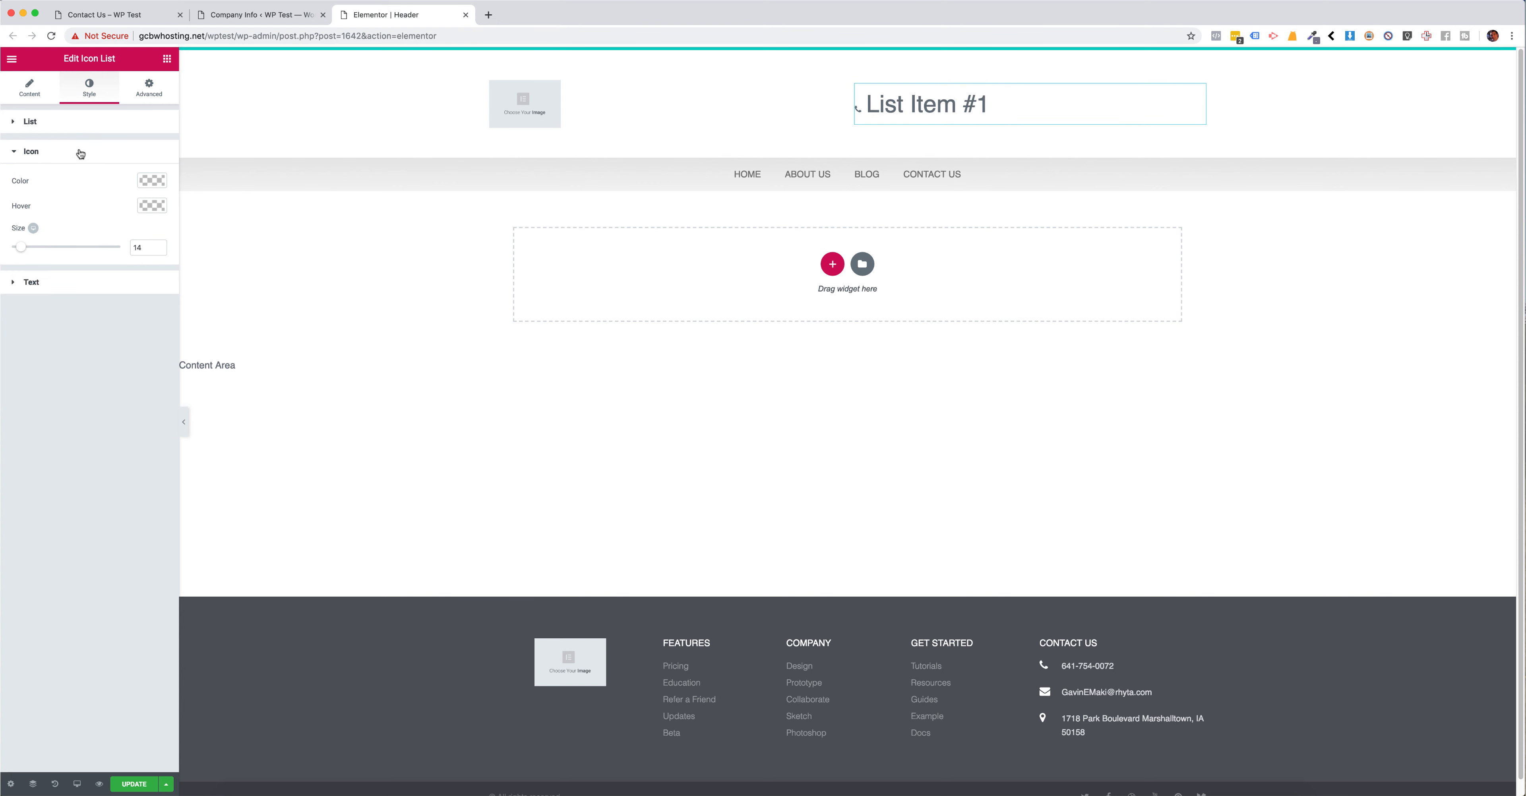
{"action": "double_click", "coordinate": [147, 245]}
{"action": "type", "text": "40"}
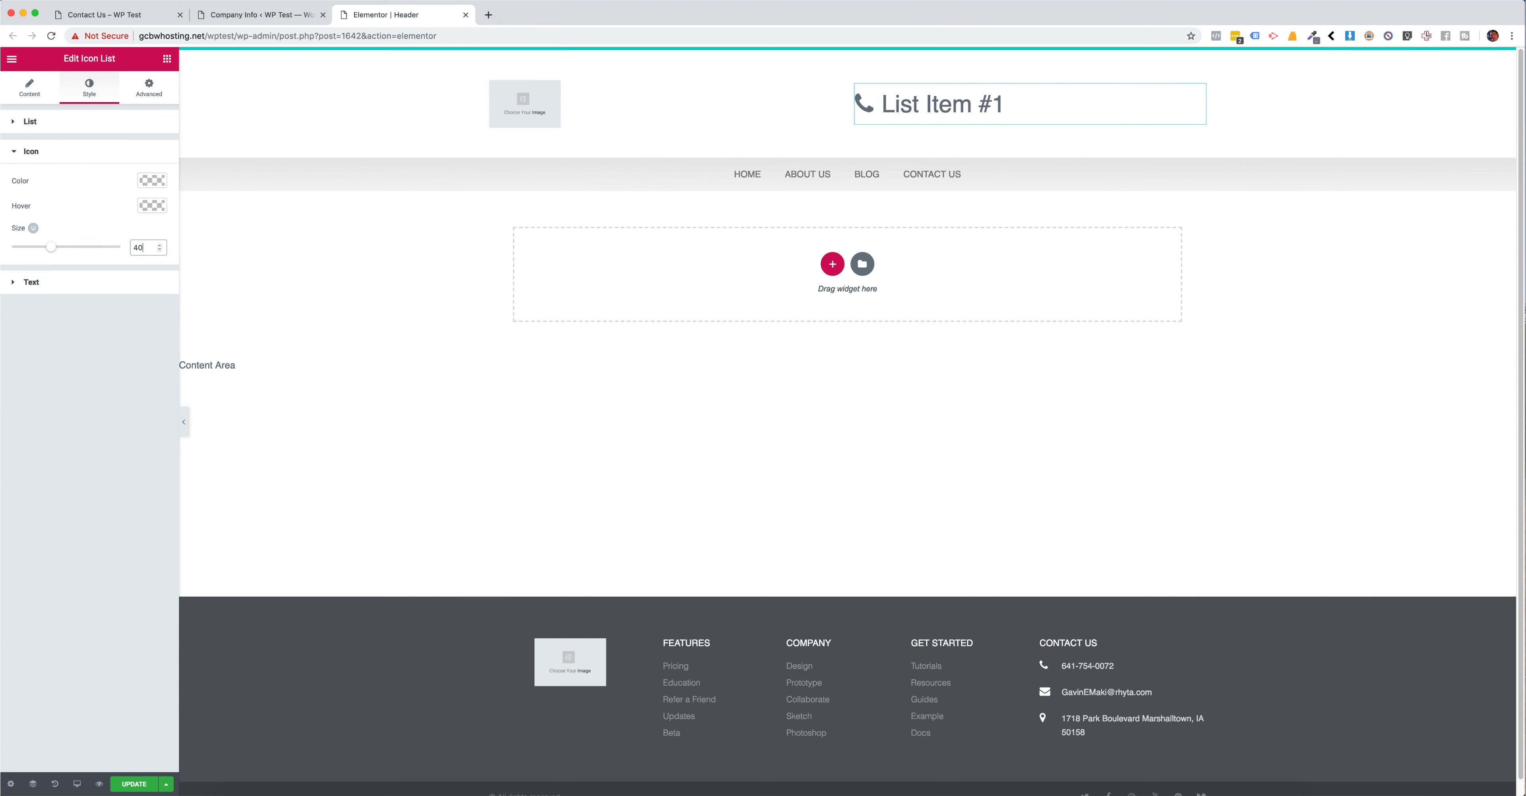
Step: Set the icon list's text indent to 10 to space the text from the icon
{"action": "left_click", "coordinate": [90, 287]}
{"action": "left_click_drag", "start_coordinate": [18, 276], "coordinate": [37, 276]}
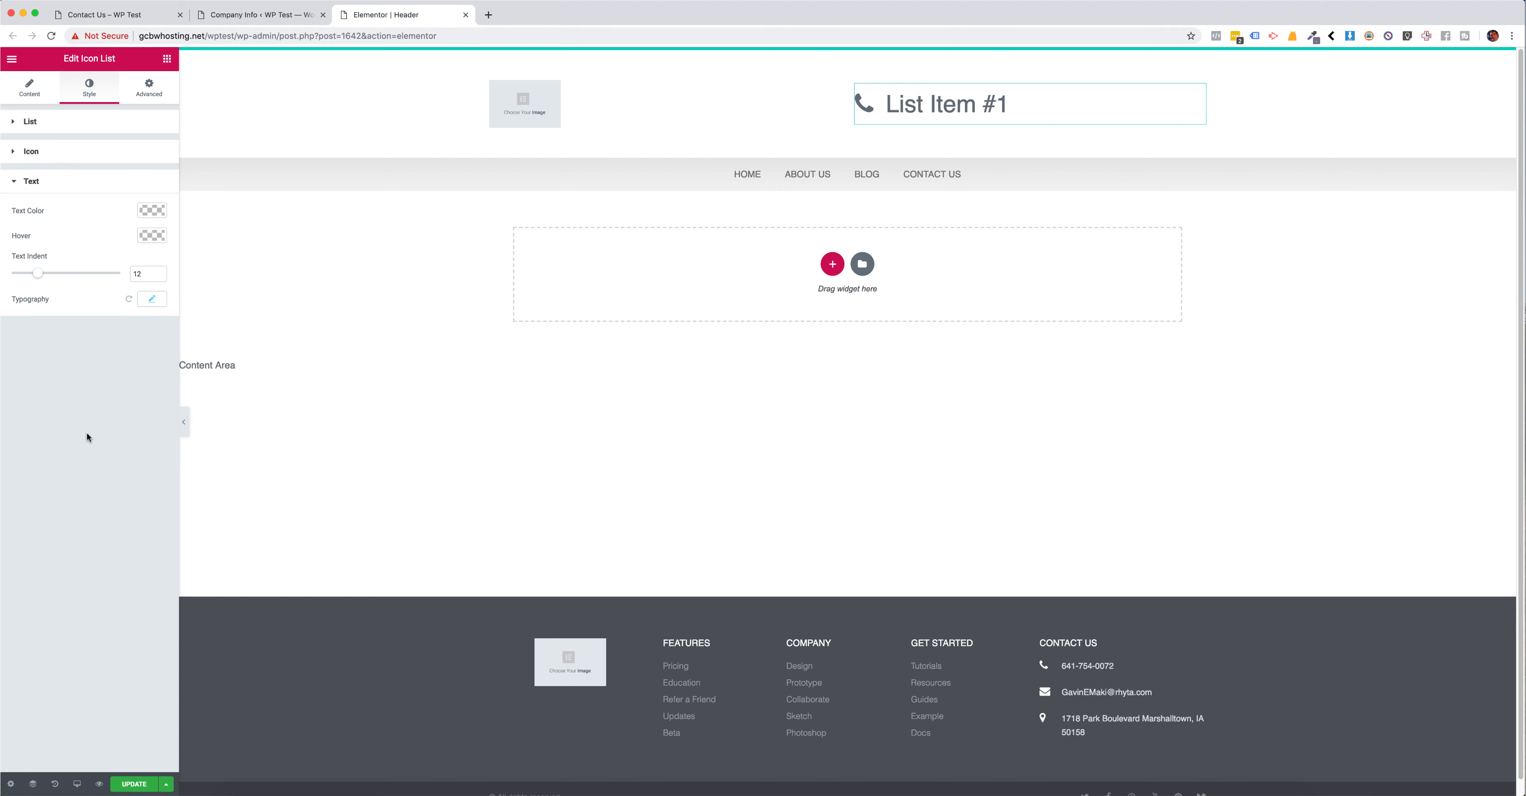
{"action": "left_click_drag", "start_coordinate": [151, 274], "coordinate": [119, 275]}
{"action": "type", "text": "10"}
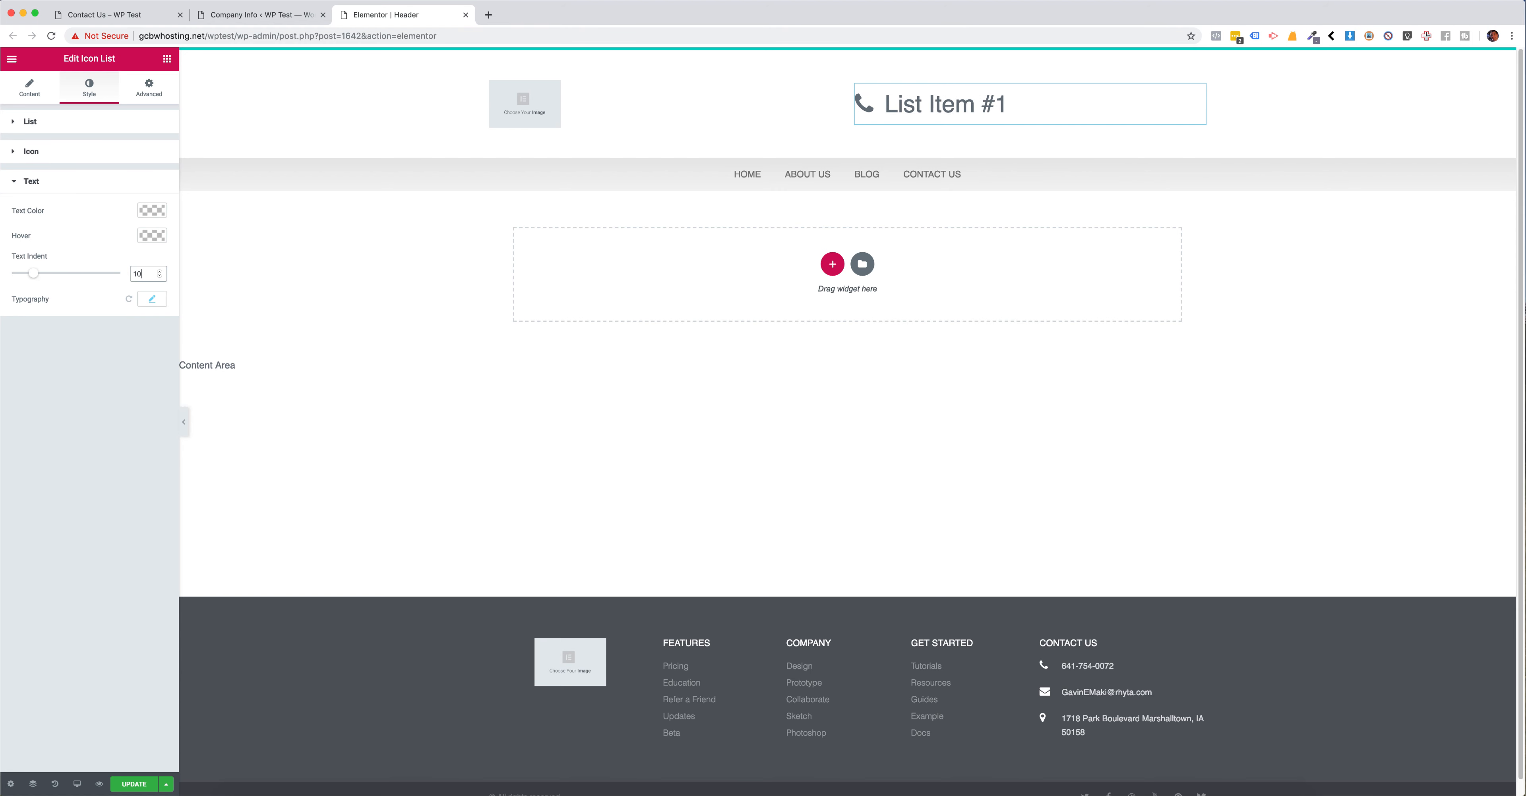
Step: Align the icon list to the right and reopen the content settings of its list item
{"action": "left_click", "coordinate": [35, 91]}
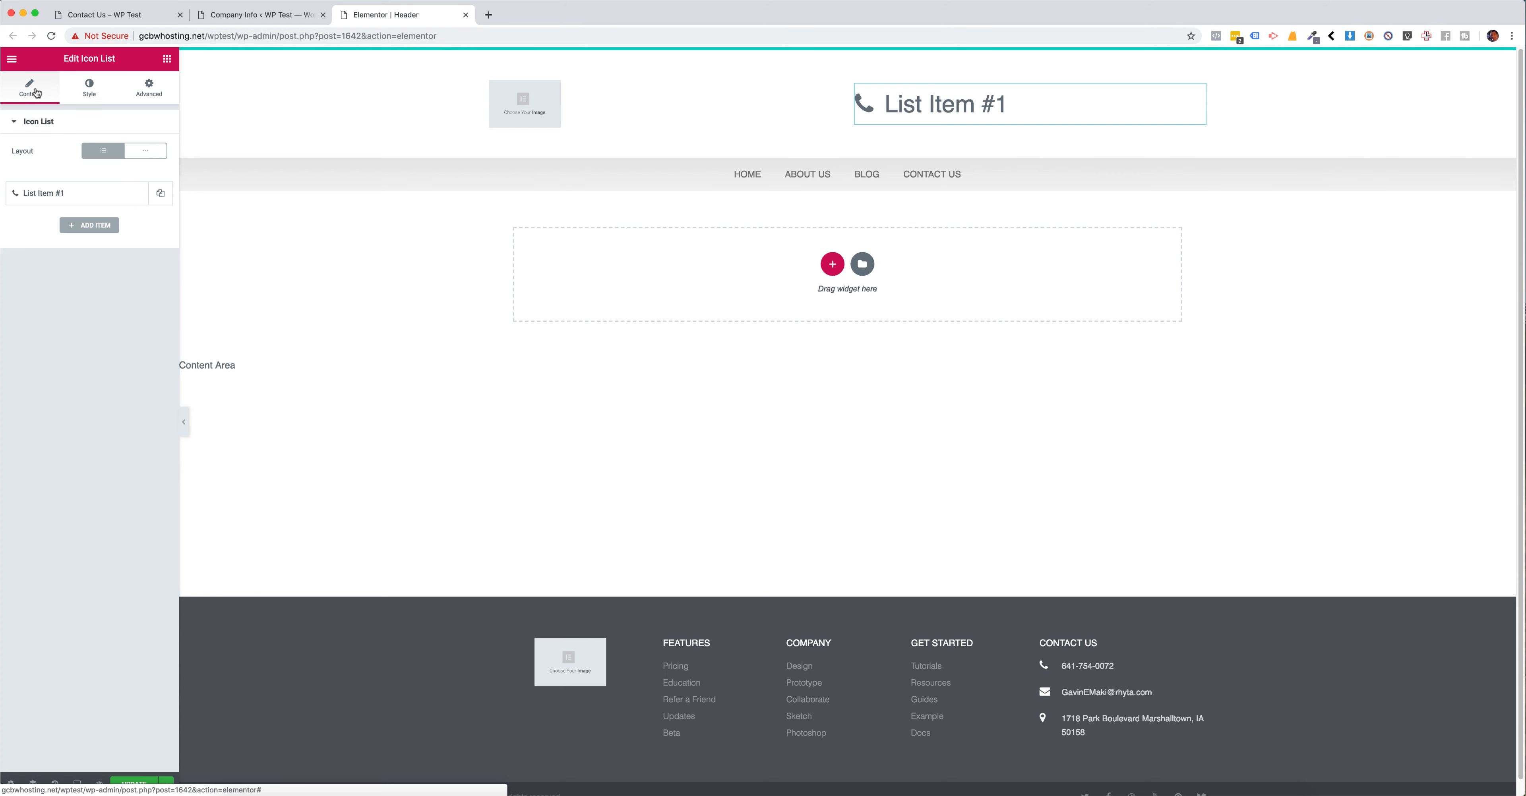
{"action": "left_click", "coordinate": [76, 192]}
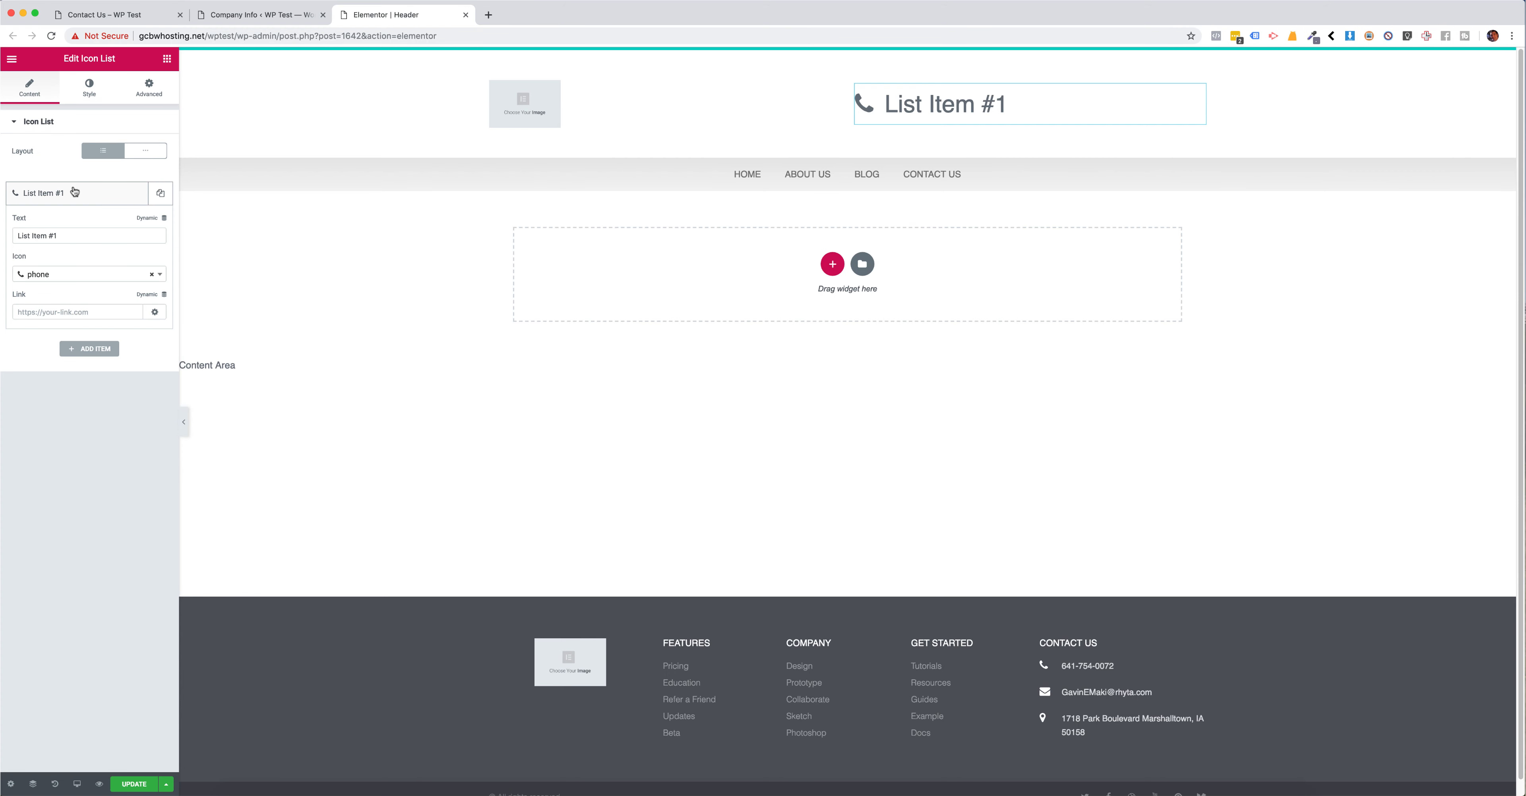
{"action": "left_click", "coordinate": [100, 94]}
{"action": "left_click", "coordinate": [142, 209]}
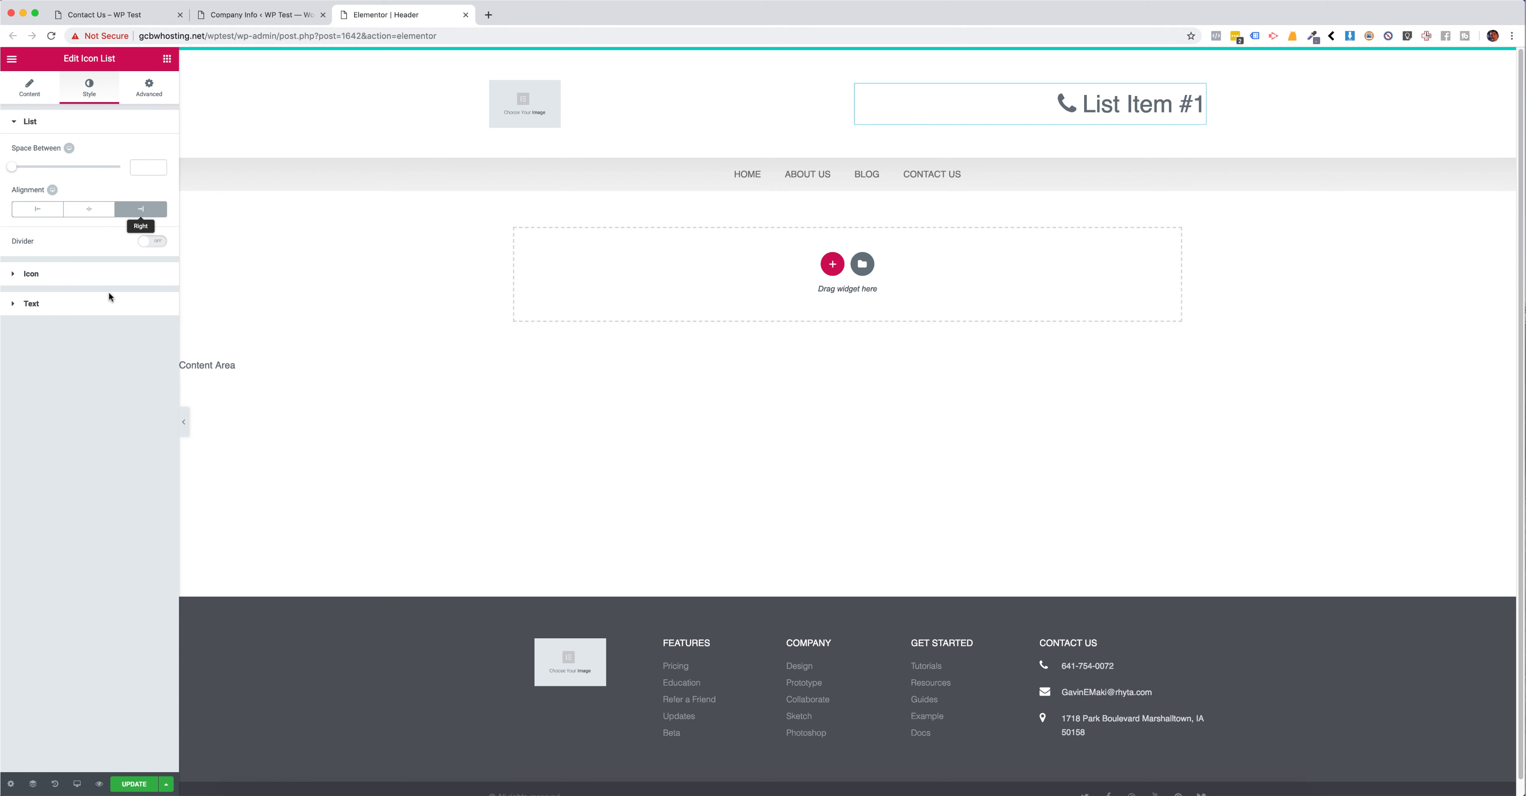
{"action": "left_click", "coordinate": [33, 89]}
{"action": "left_click", "coordinate": [32, 201]}
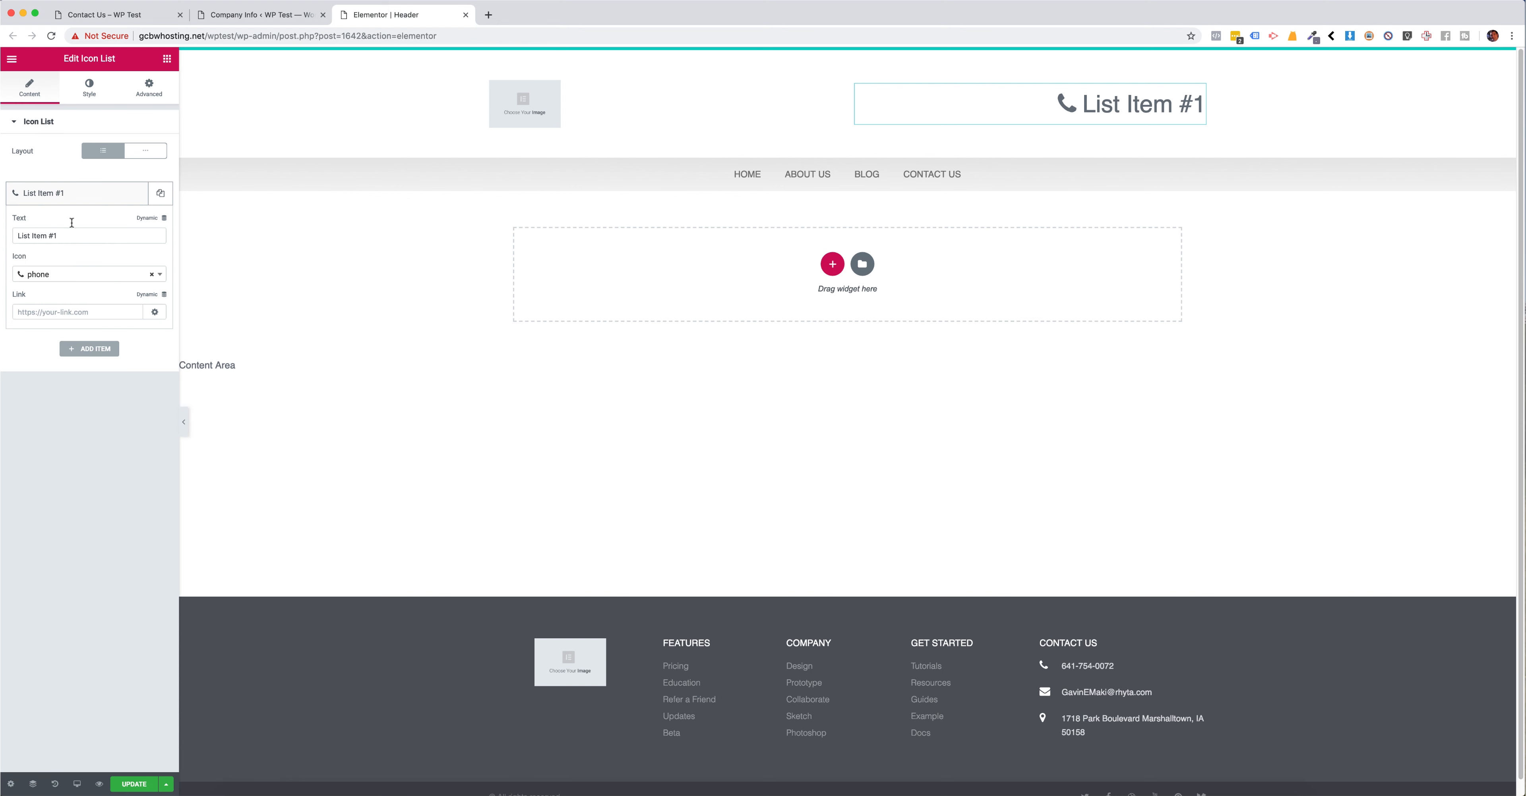
Step: Replace the list item's placeholder text with the beginning of a manually entered phone number
{"action": "triple_click", "coordinate": [25, 235]}
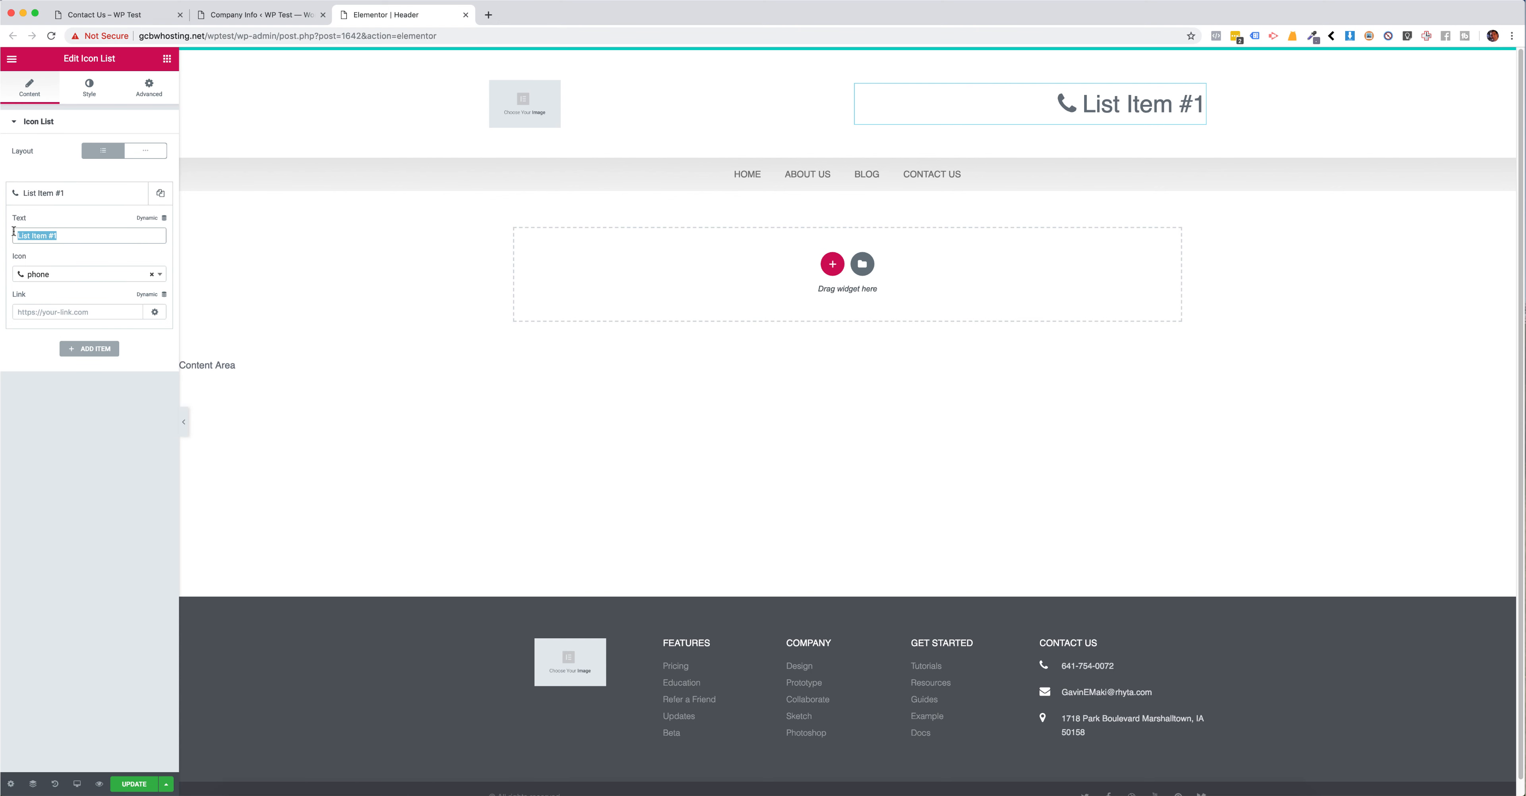
{"action": "key", "text": "BackSpace"}
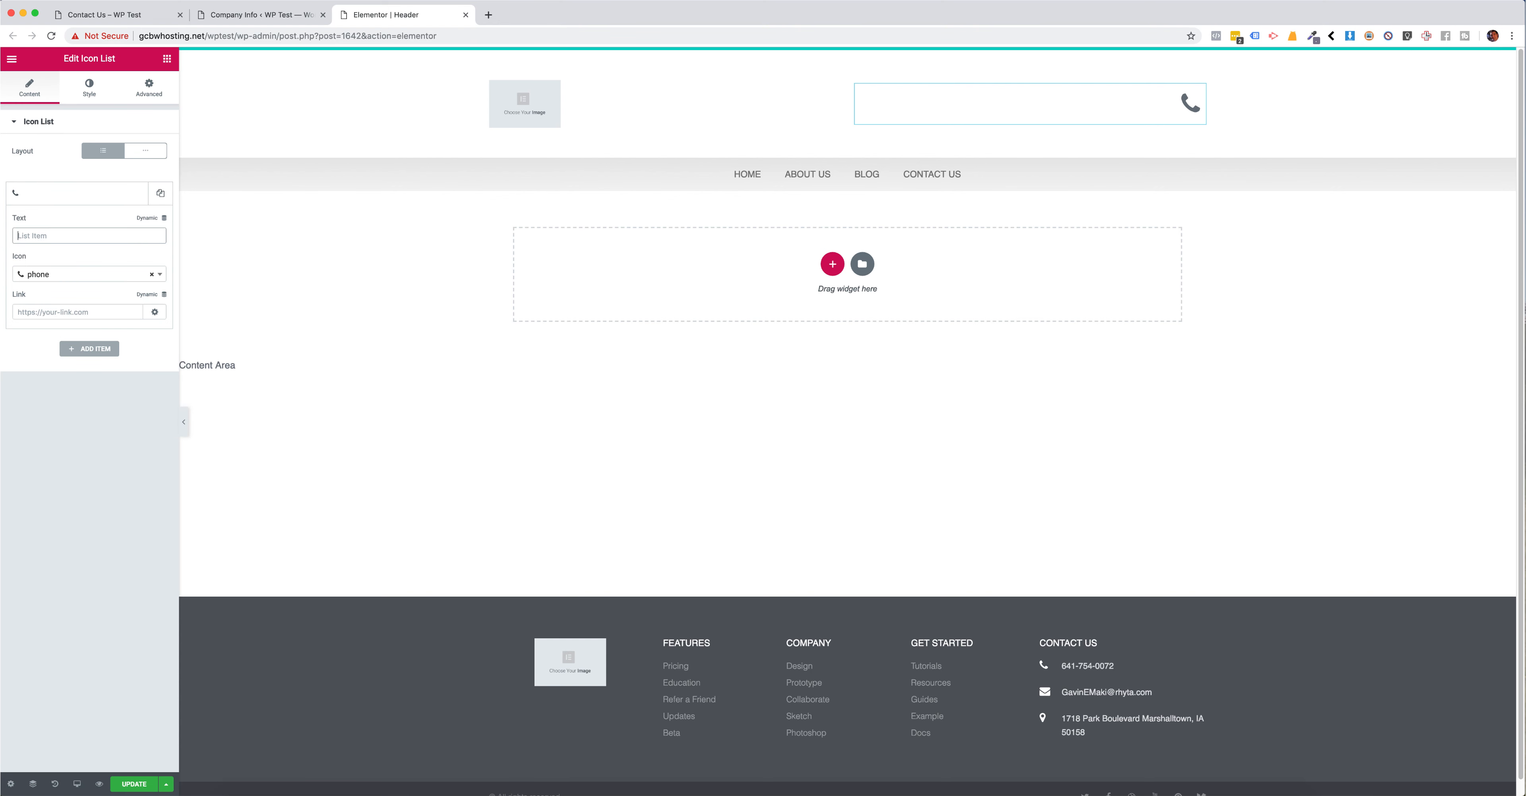
{"action": "type", "text": "07 55555"}
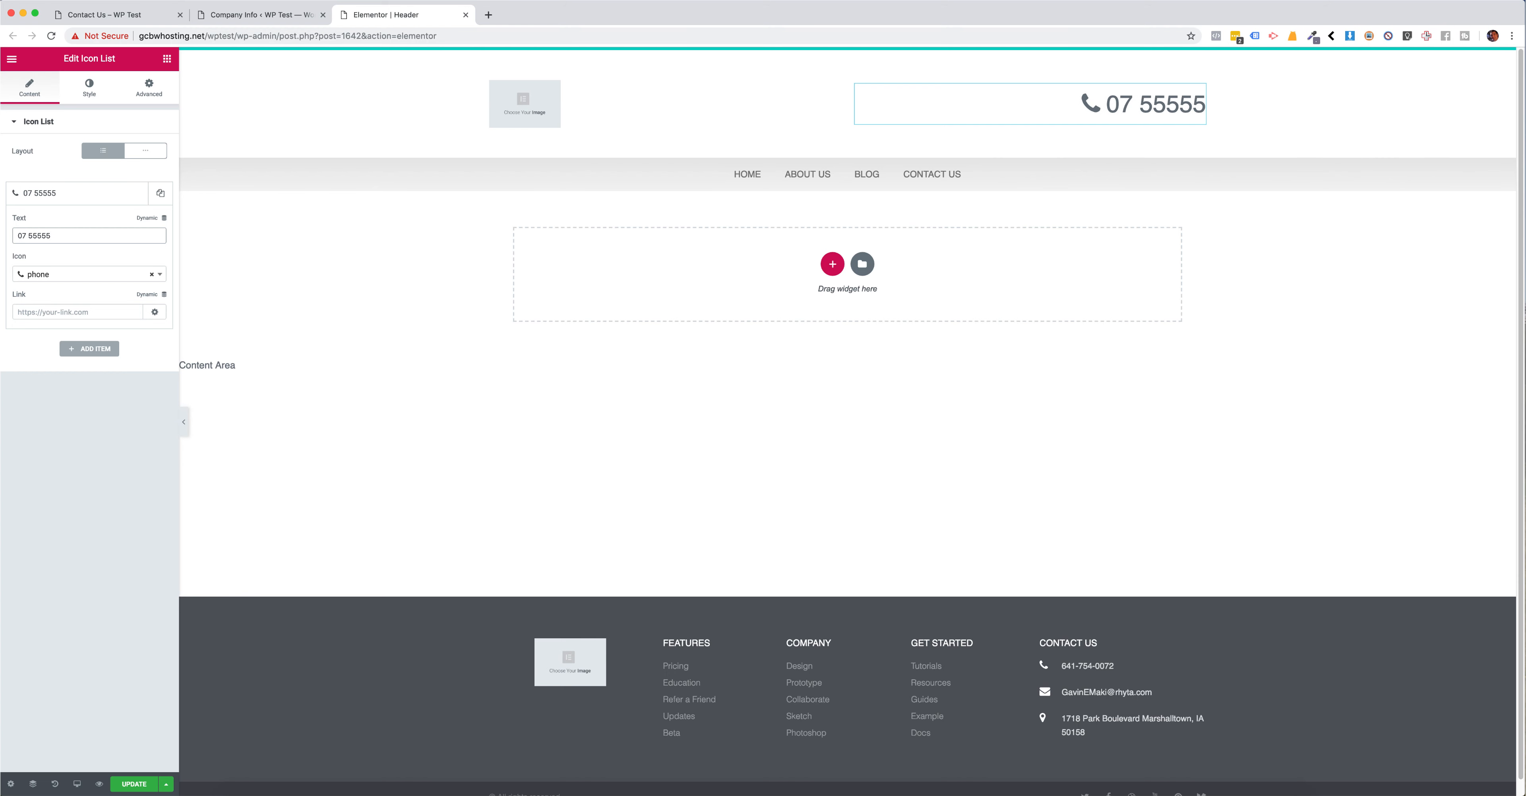
{"action": "key", "text": "BackSpace"}
Step: Make the list item's text dynamic using a Pods Field with the key Phone Number
{"action": "left_click", "coordinate": [143, 222]}
{"action": "left_click", "coordinate": [124, 219]}
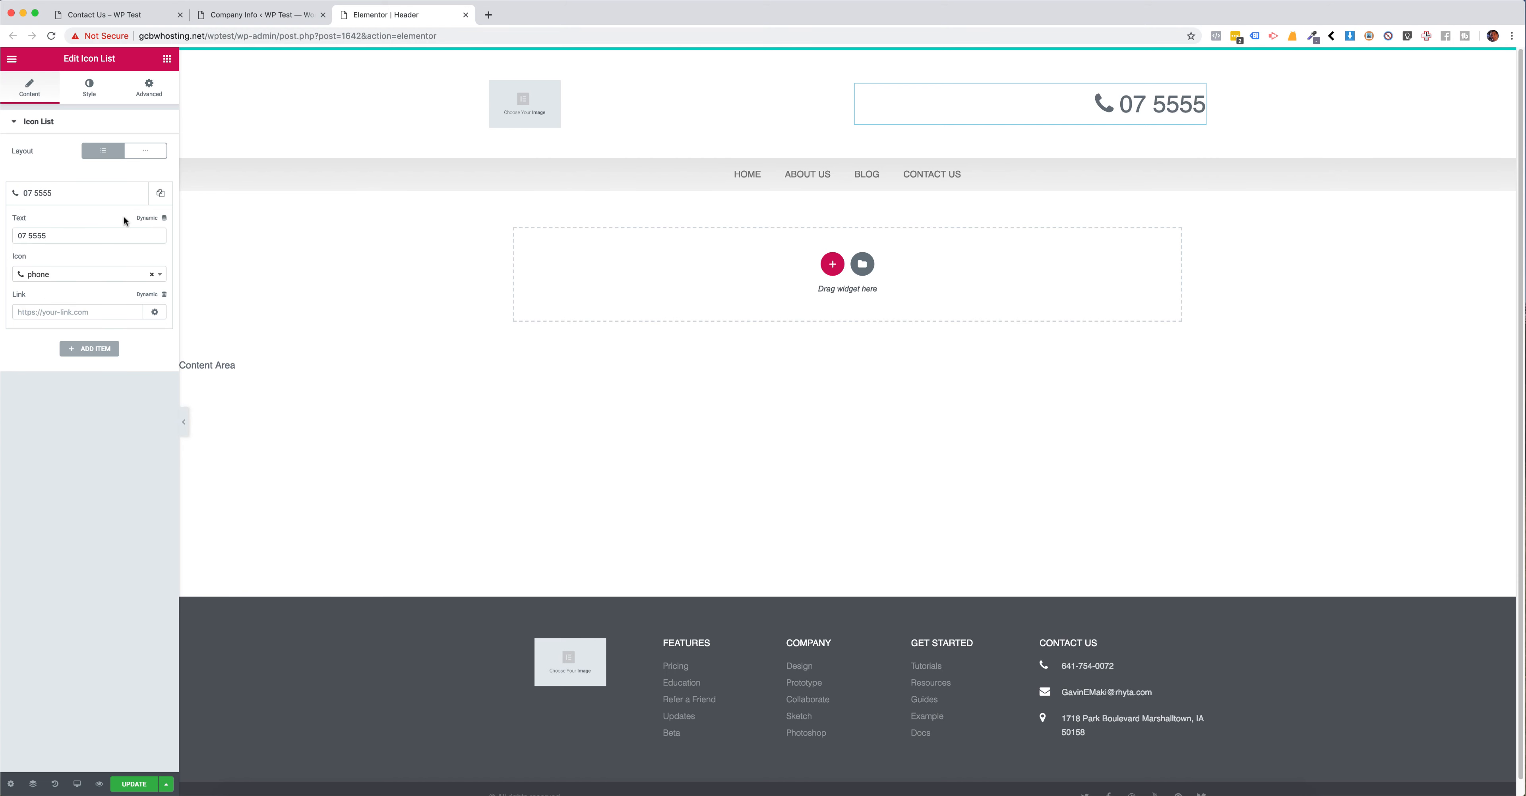
{"action": "left_click", "coordinate": [144, 220]}
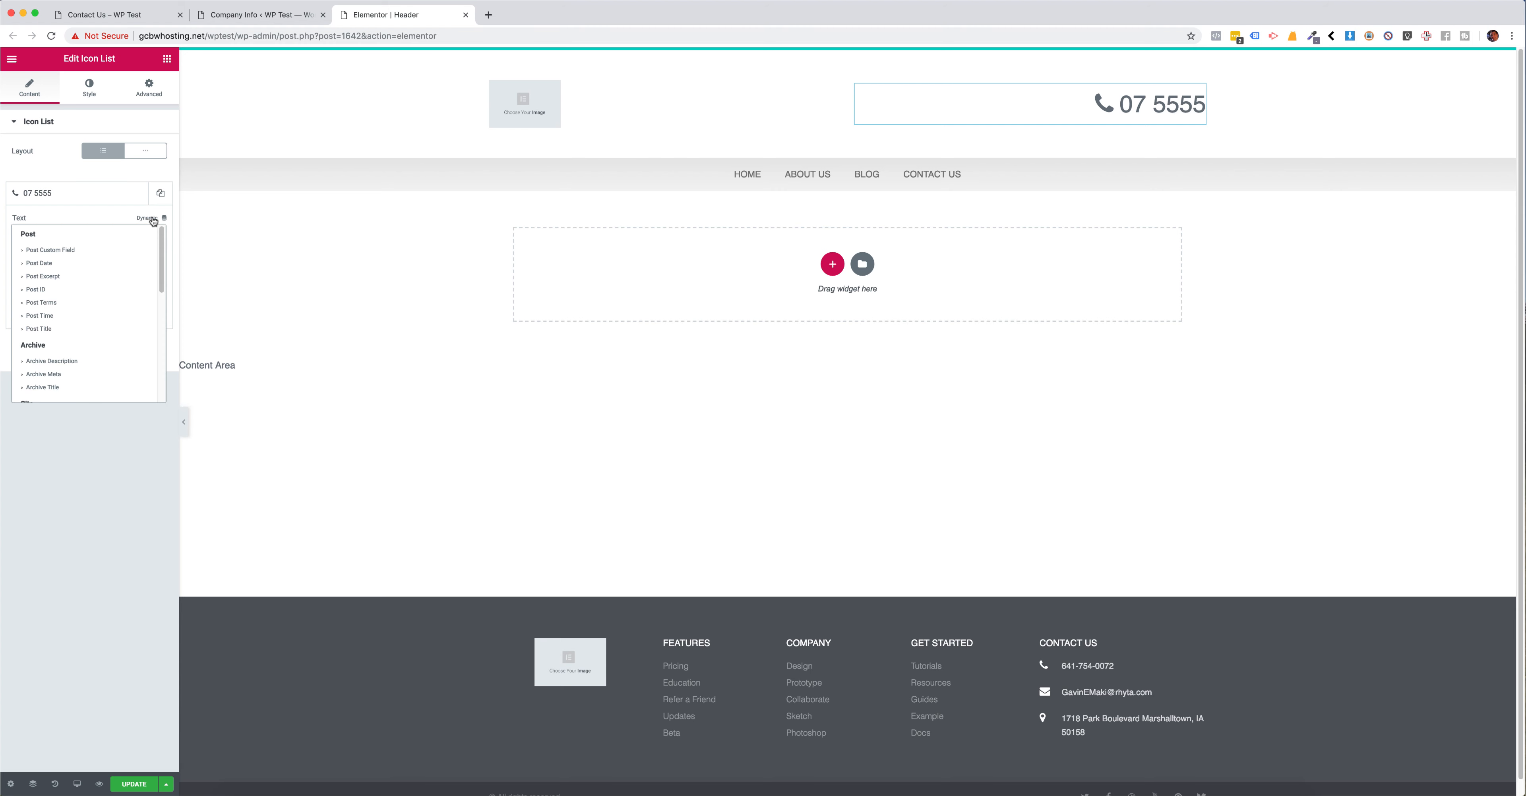
{"action": "scroll", "coordinate": [114, 292], "scroll_direction": "down", "scroll_amount": 5}
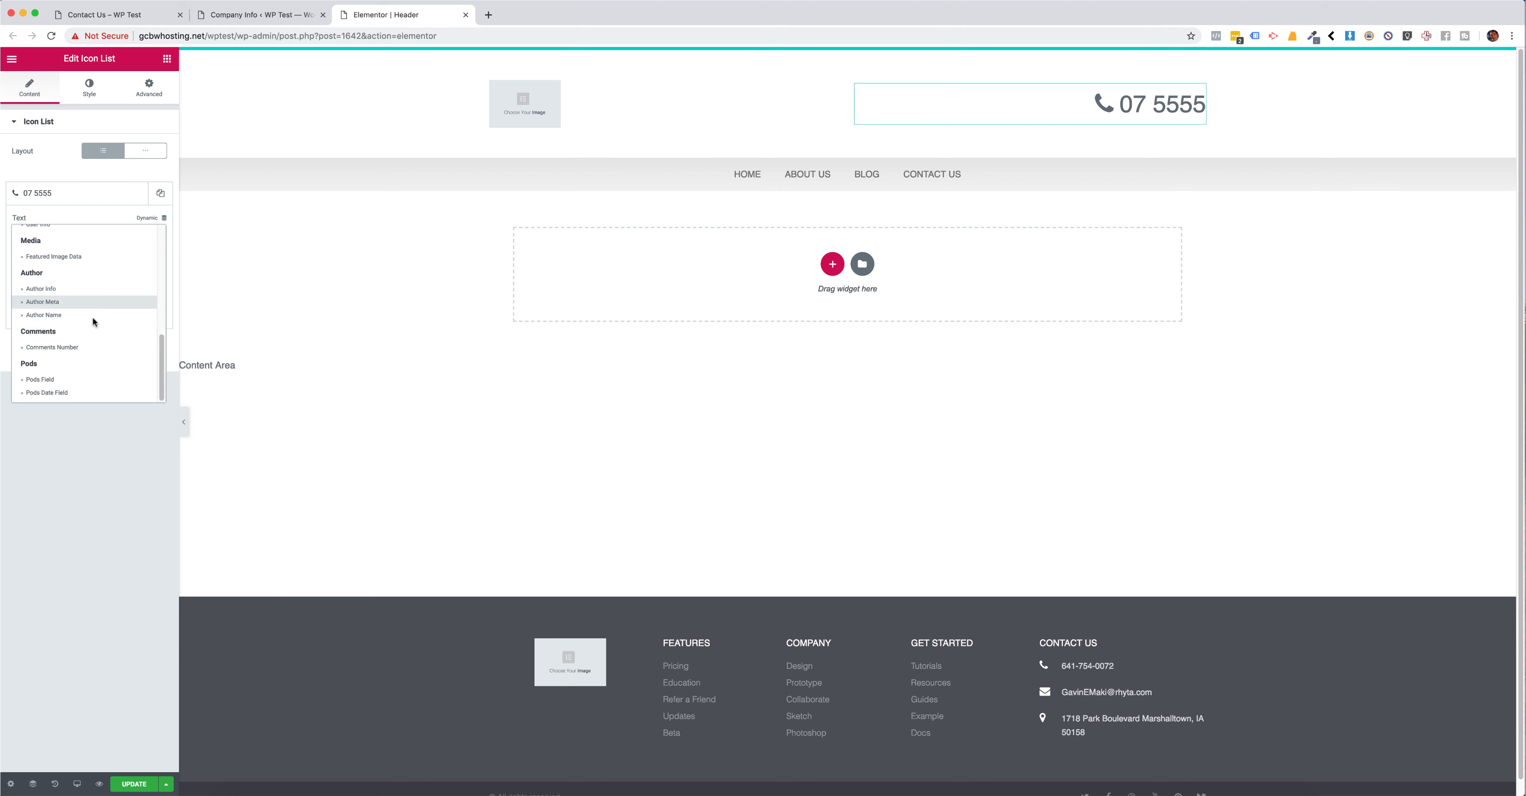
{"action": "left_click", "coordinate": [41, 380]}
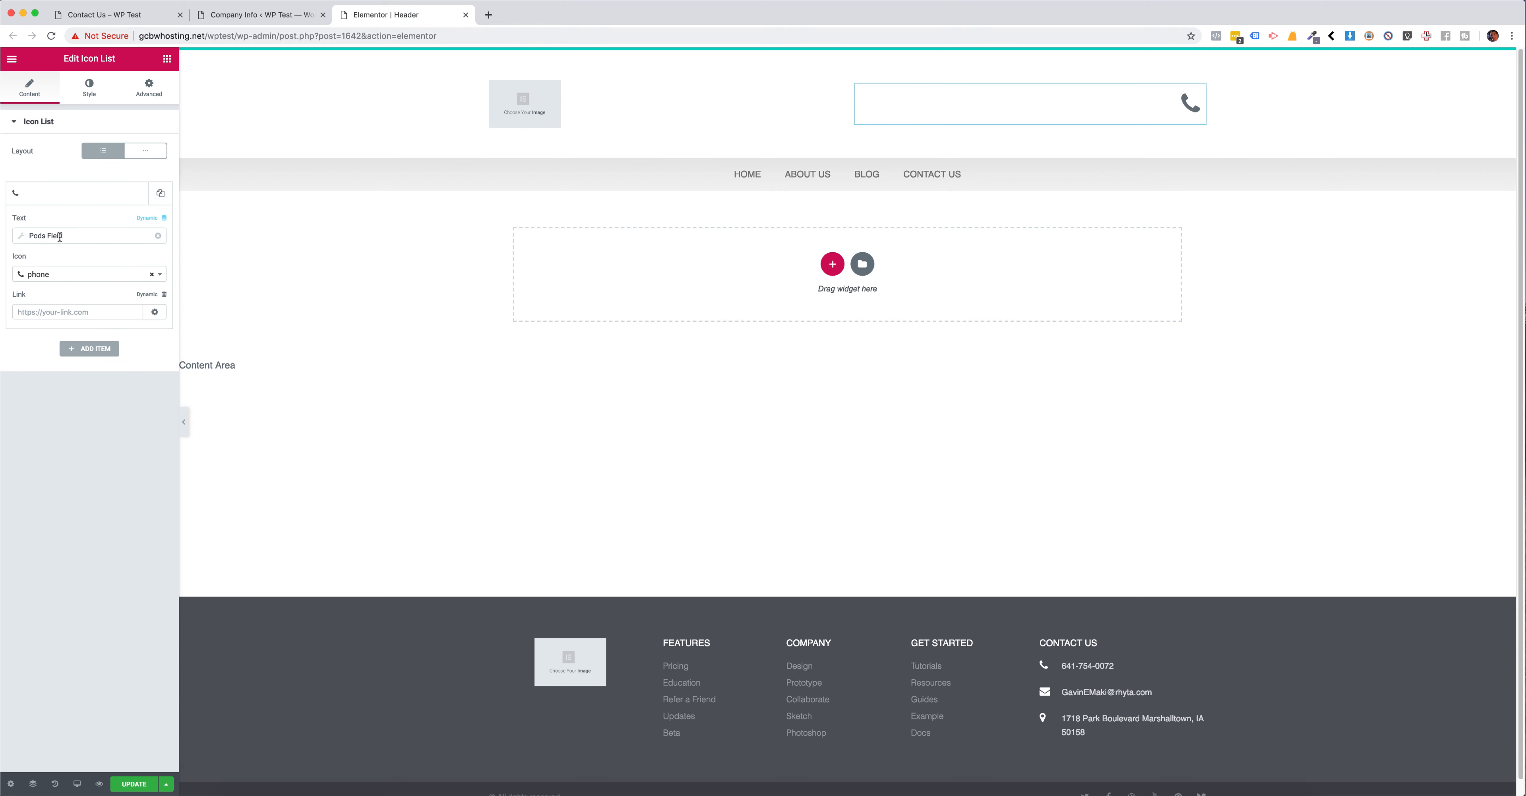
{"action": "left_click", "coordinate": [21, 236]}
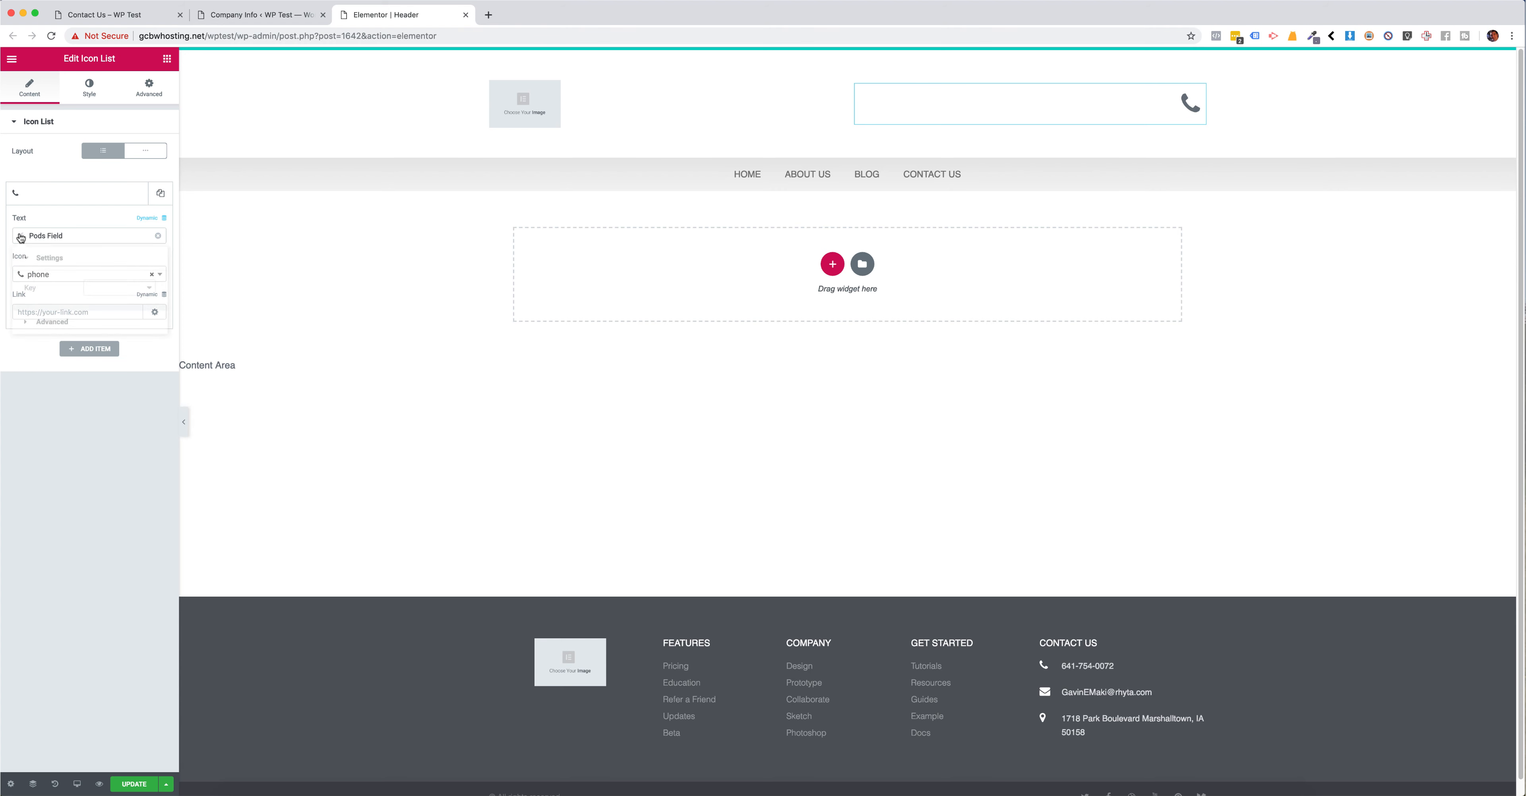
{"action": "left_click", "coordinate": [108, 290]}
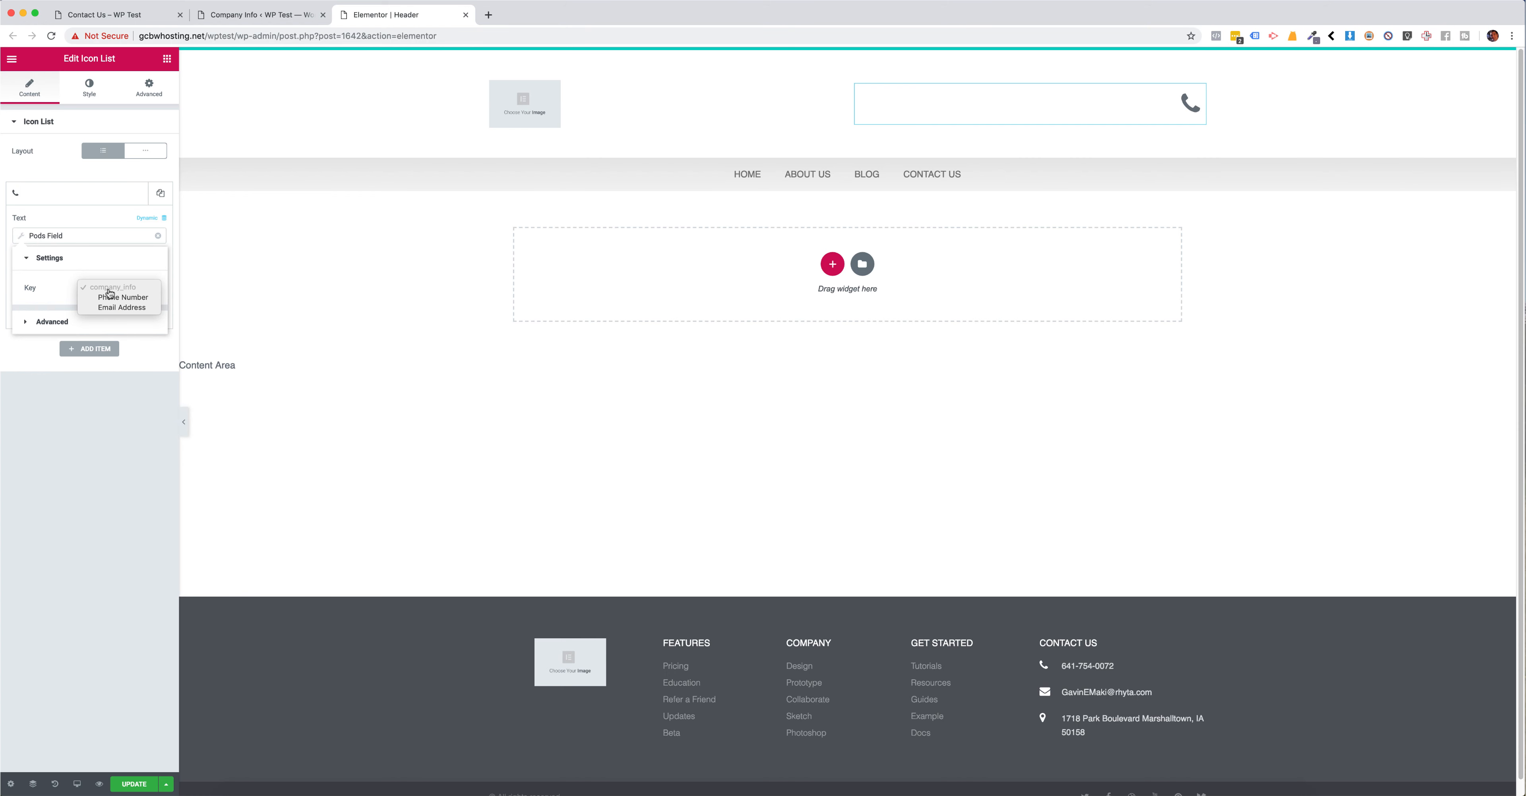
{"action": "left_click", "coordinate": [117, 298]}
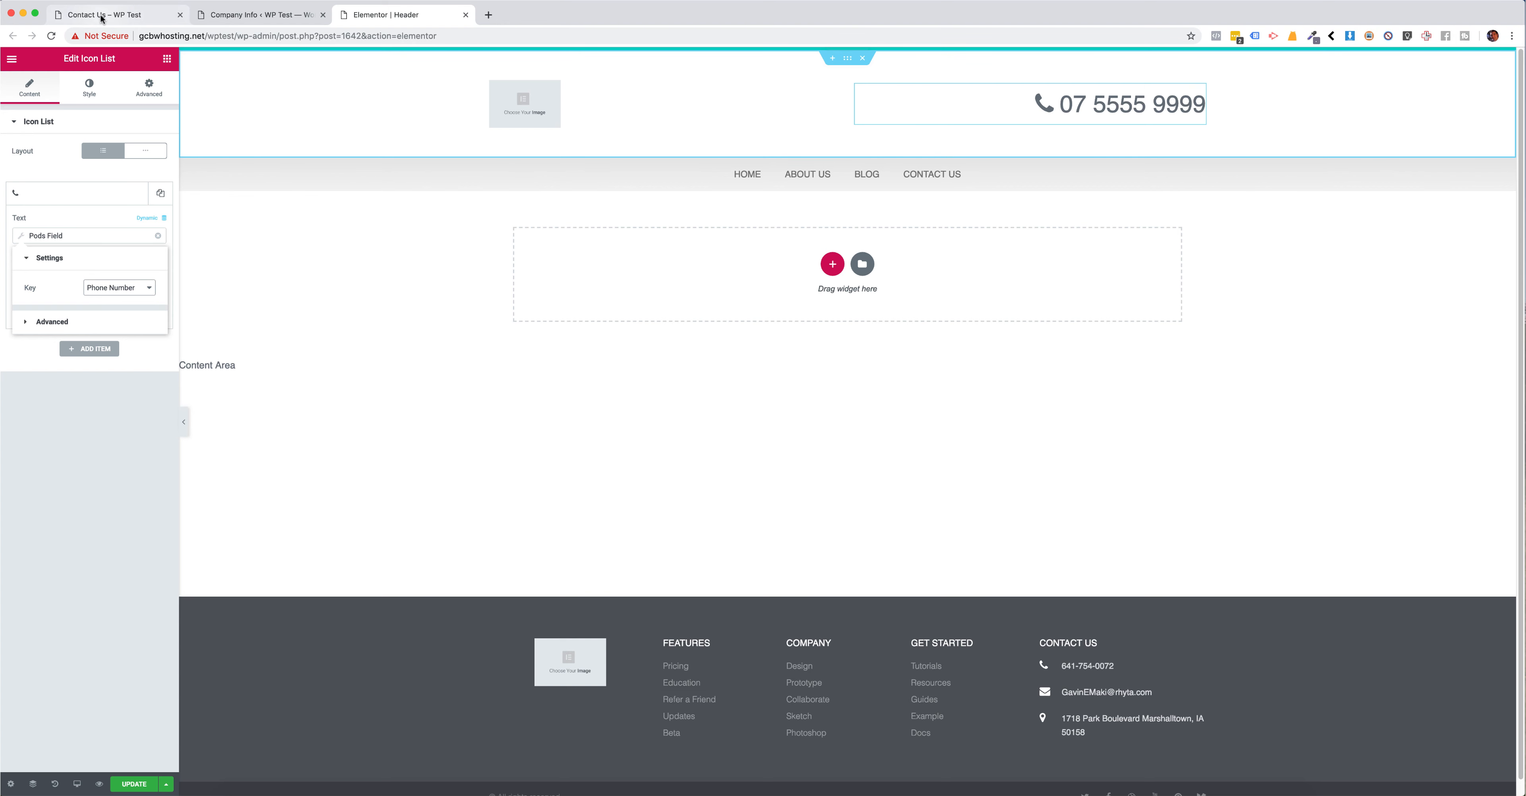
Step: Check the phone number stored on the Company Info settings page and return to the header template
{"action": "left_click", "coordinate": [272, 18]}
{"action": "left_click_drag", "start_coordinate": [312, 154], "coordinate": [200, 159]}
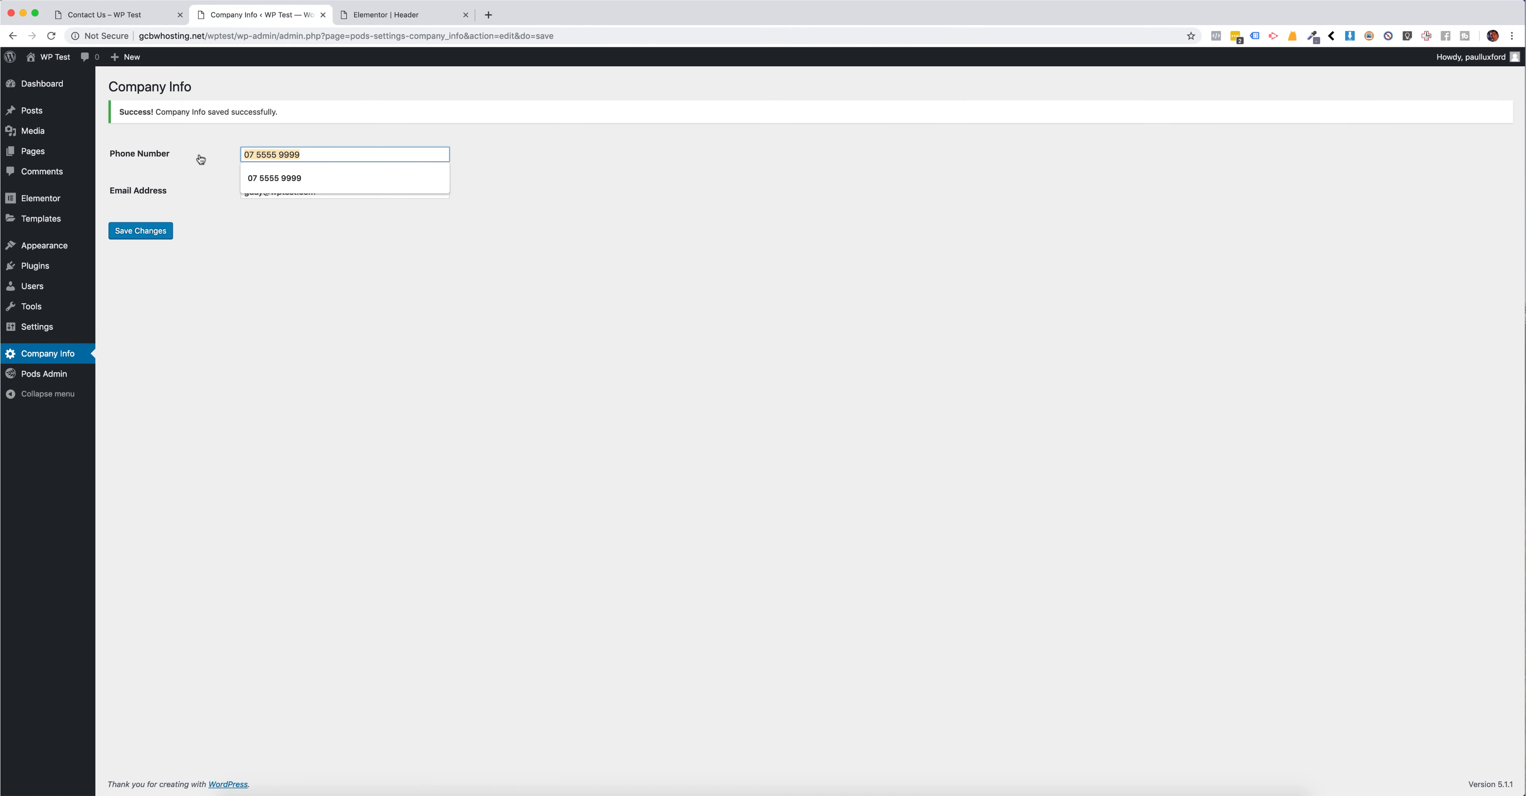
{"action": "left_click", "coordinate": [269, 244]}
{"action": "left_click_drag", "start_coordinate": [322, 152], "coordinate": [237, 157]}
{"action": "left_click", "coordinate": [265, 243]}
{"action": "left_click", "coordinate": [309, 264]}
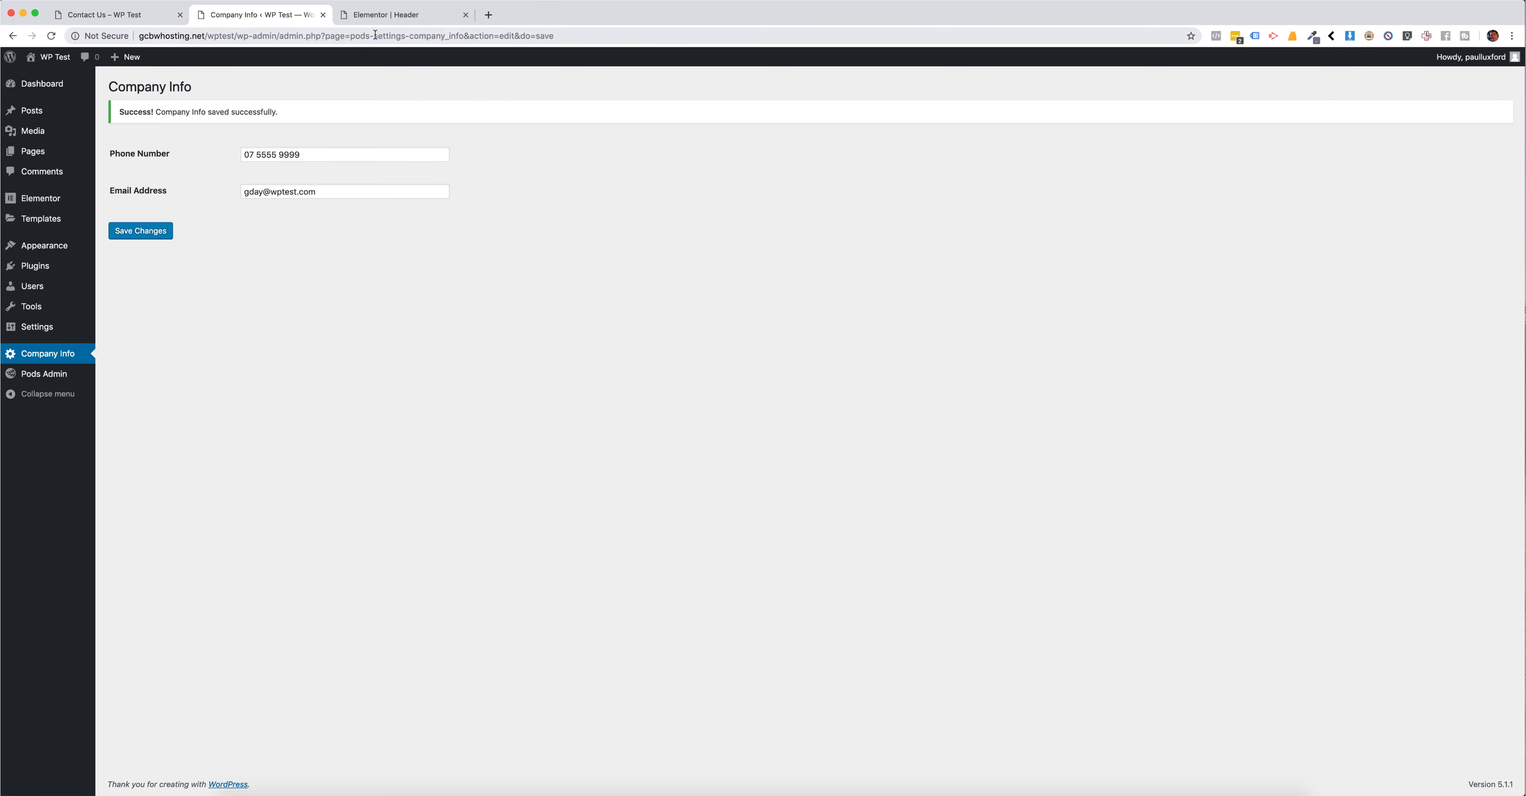
{"action": "left_click", "coordinate": [382, 15]}
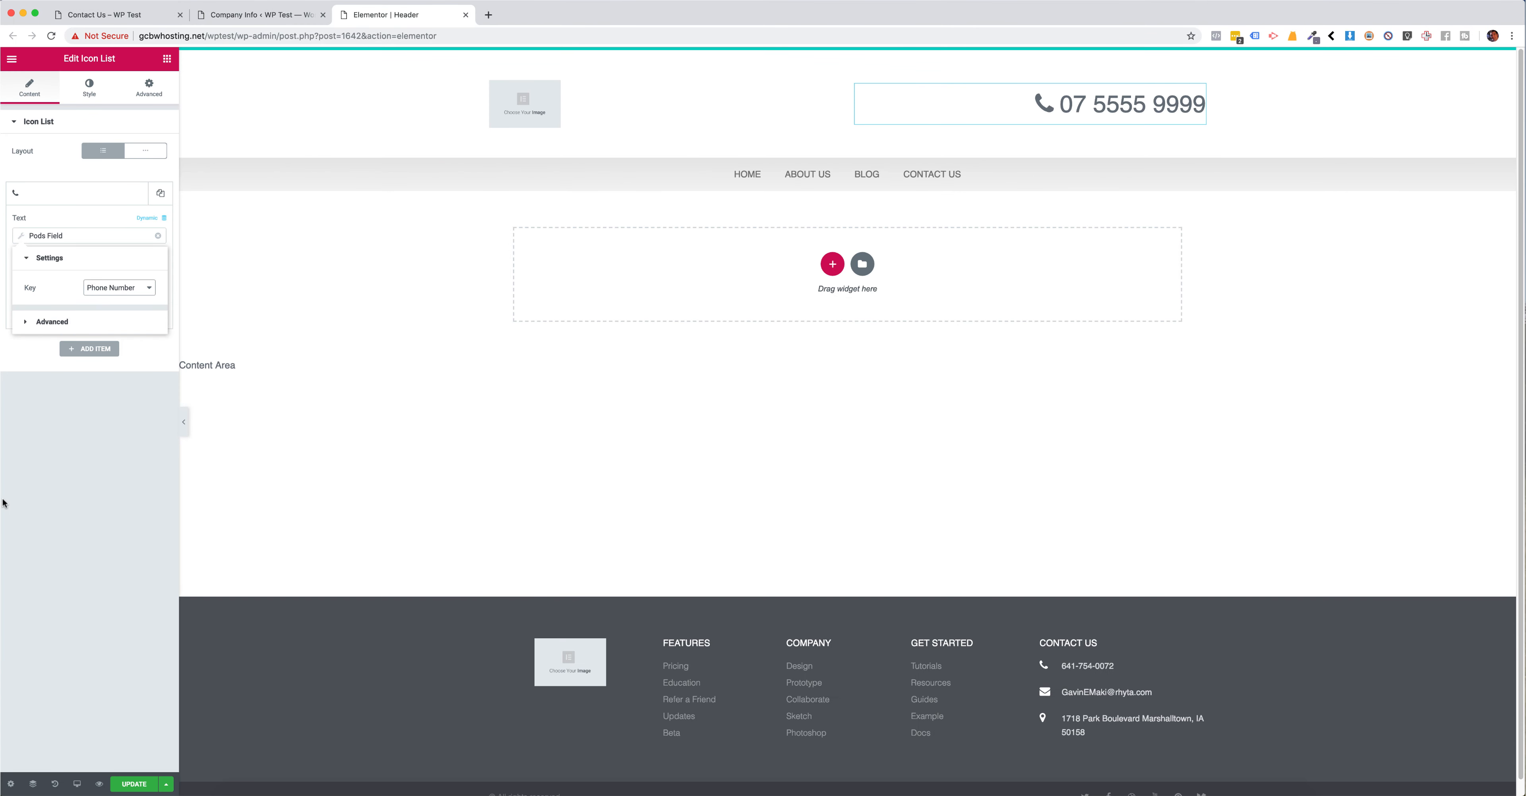
Step: Update the header template and reload the Contact Us page to see the published header
{"action": "left_click", "coordinate": [92, 392]}
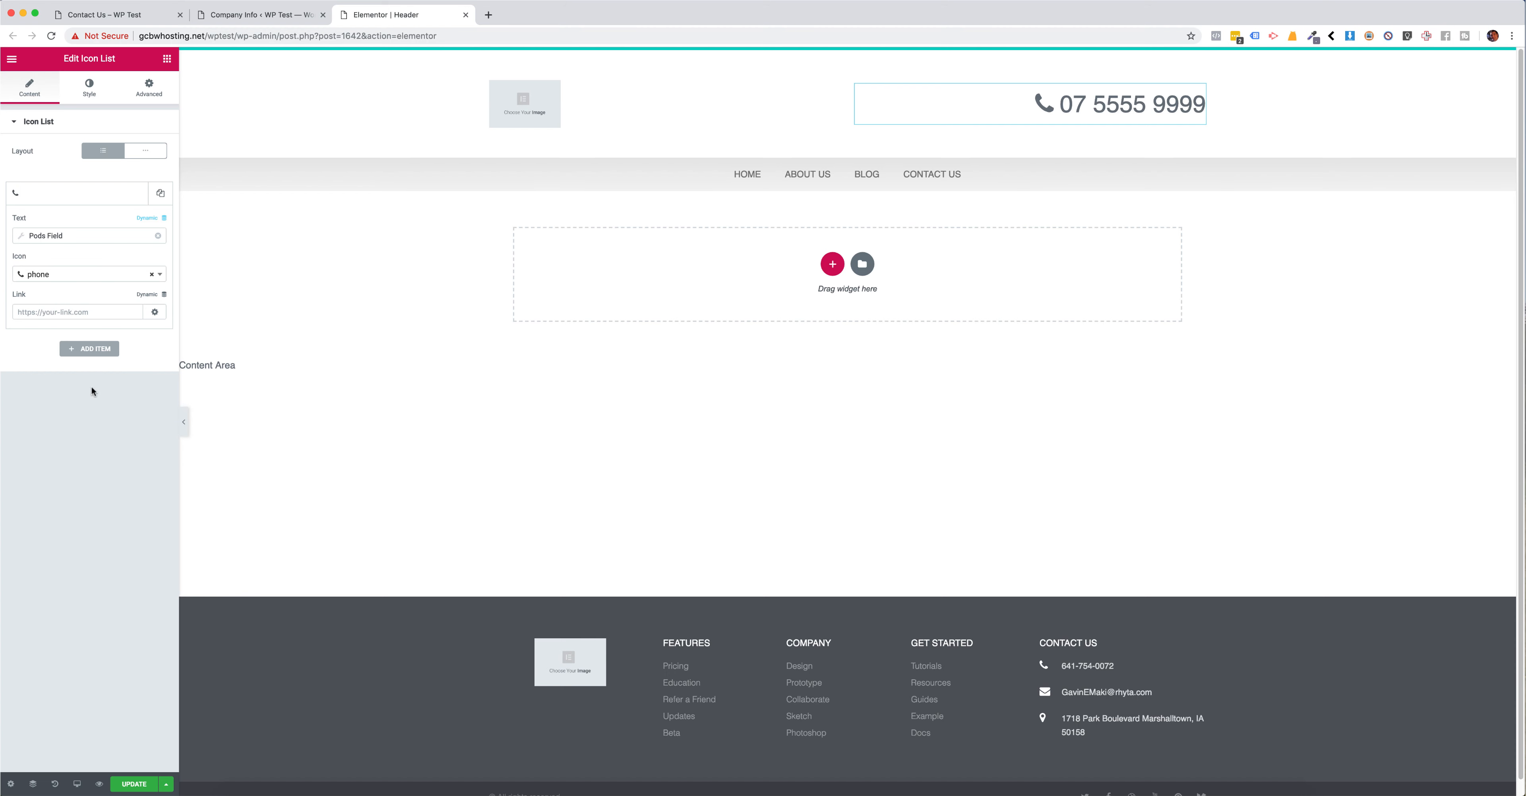
{"action": "left_click", "coordinate": [121, 784]}
{"action": "left_click", "coordinate": [96, 18]}
{"action": "key", "text": "super+r"}
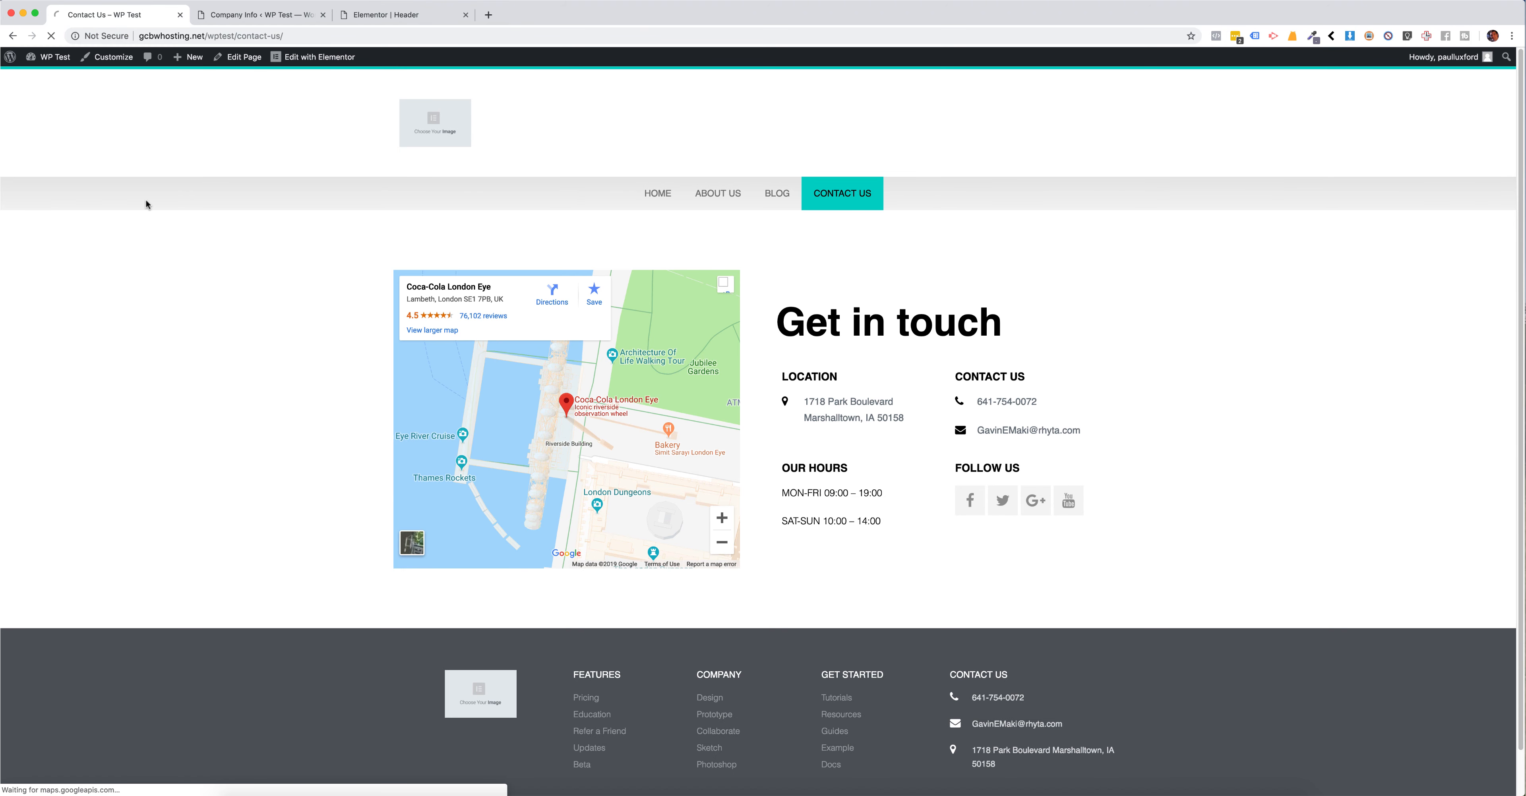
Step: Check the phone numbers in the published page's header, Contact Us block and footer
{"action": "mouse_move", "coordinate": [976, 121]}
{"action": "left_mouse_down"}
{"action": "mouse_move", "coordinate": [1106, 125]}
{"action": "mouse_move", "coordinate": [986, 123]}
{"action": "left_mouse_up"}
{"action": "left_click", "coordinate": [1094, 125]}
{"action": "left_click", "coordinate": [985, 123]}
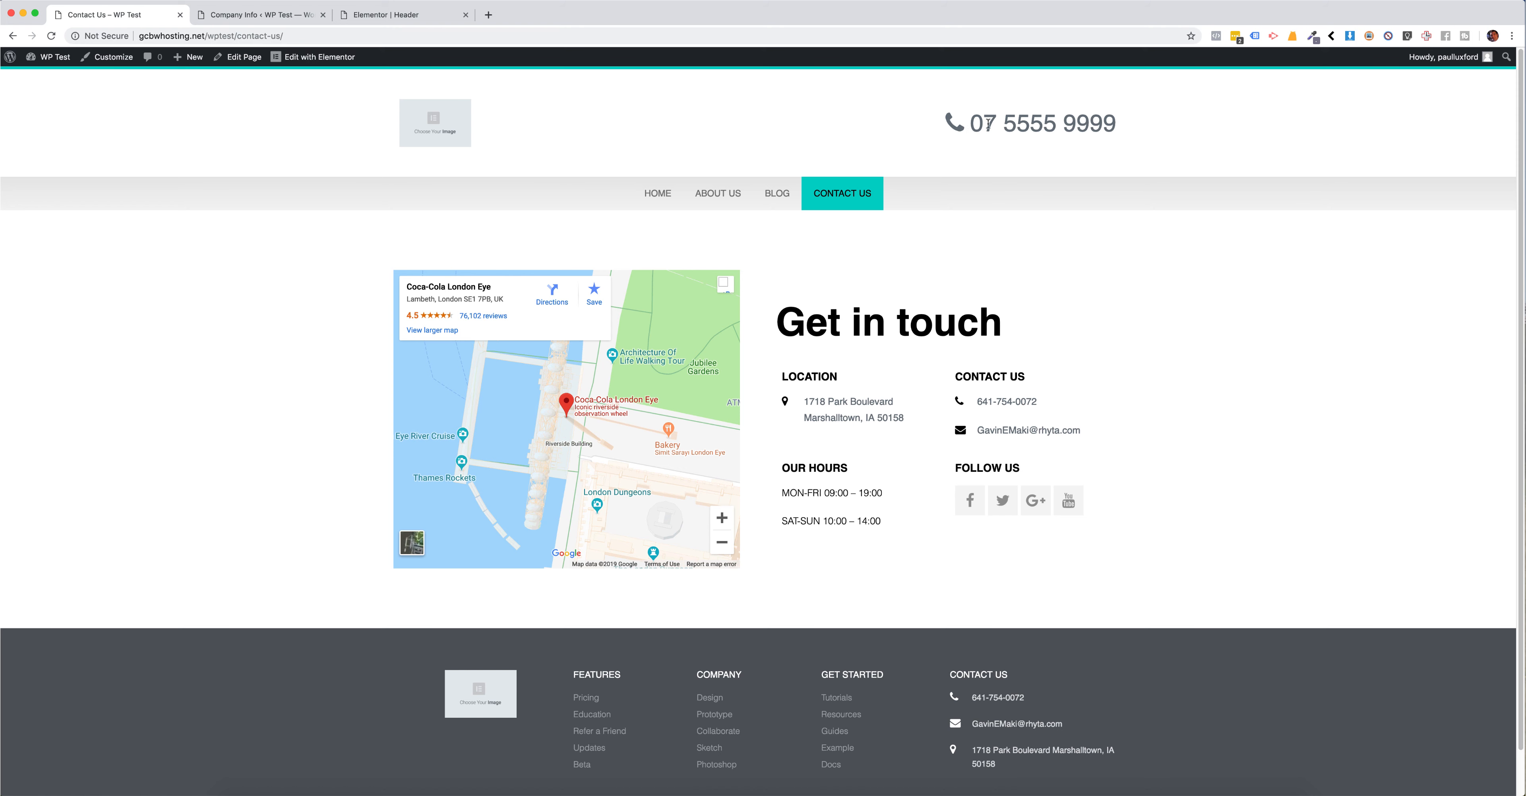
{"action": "scroll", "coordinate": [1102, 160], "scroll_direction": "down", "scroll_amount": 1}
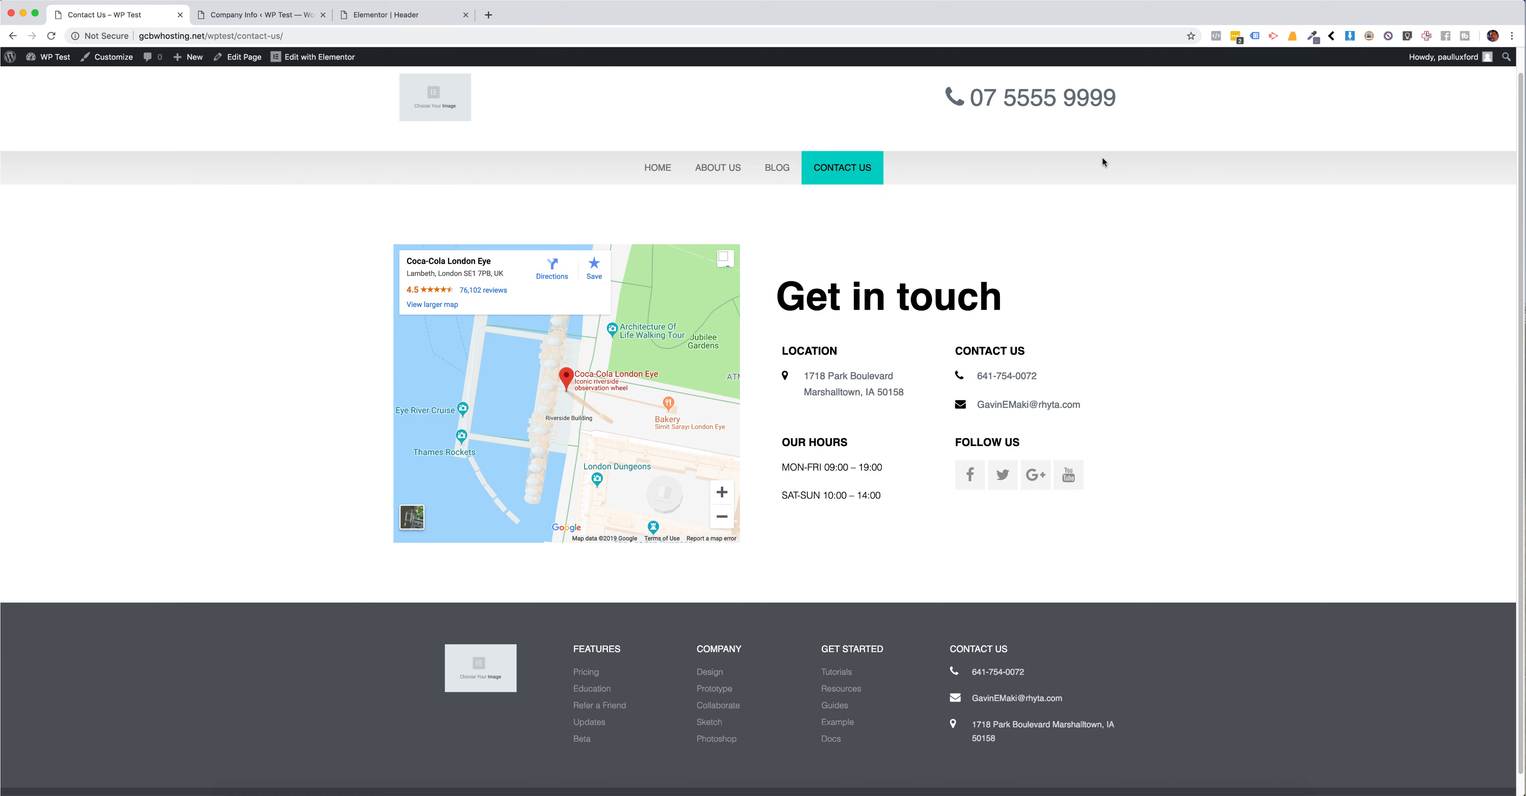
{"action": "left_click_drag", "start_coordinate": [1038, 374], "coordinate": [984, 374]}
{"action": "left_click", "coordinate": [1011, 374]}
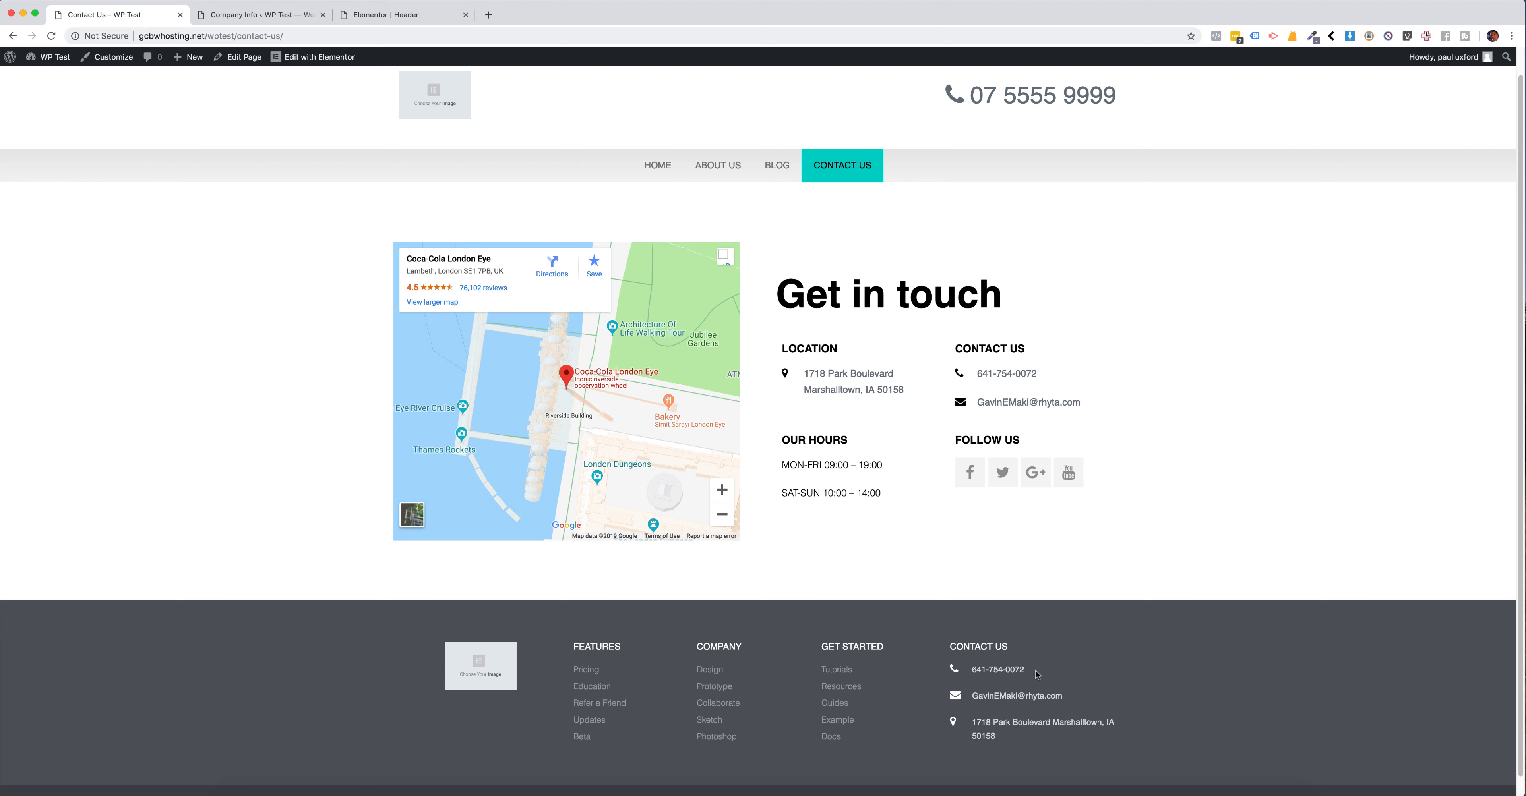
{"action": "left_click_drag", "start_coordinate": [1037, 674], "coordinate": [970, 670]}
{"action": "left_click", "coordinate": [999, 670]}
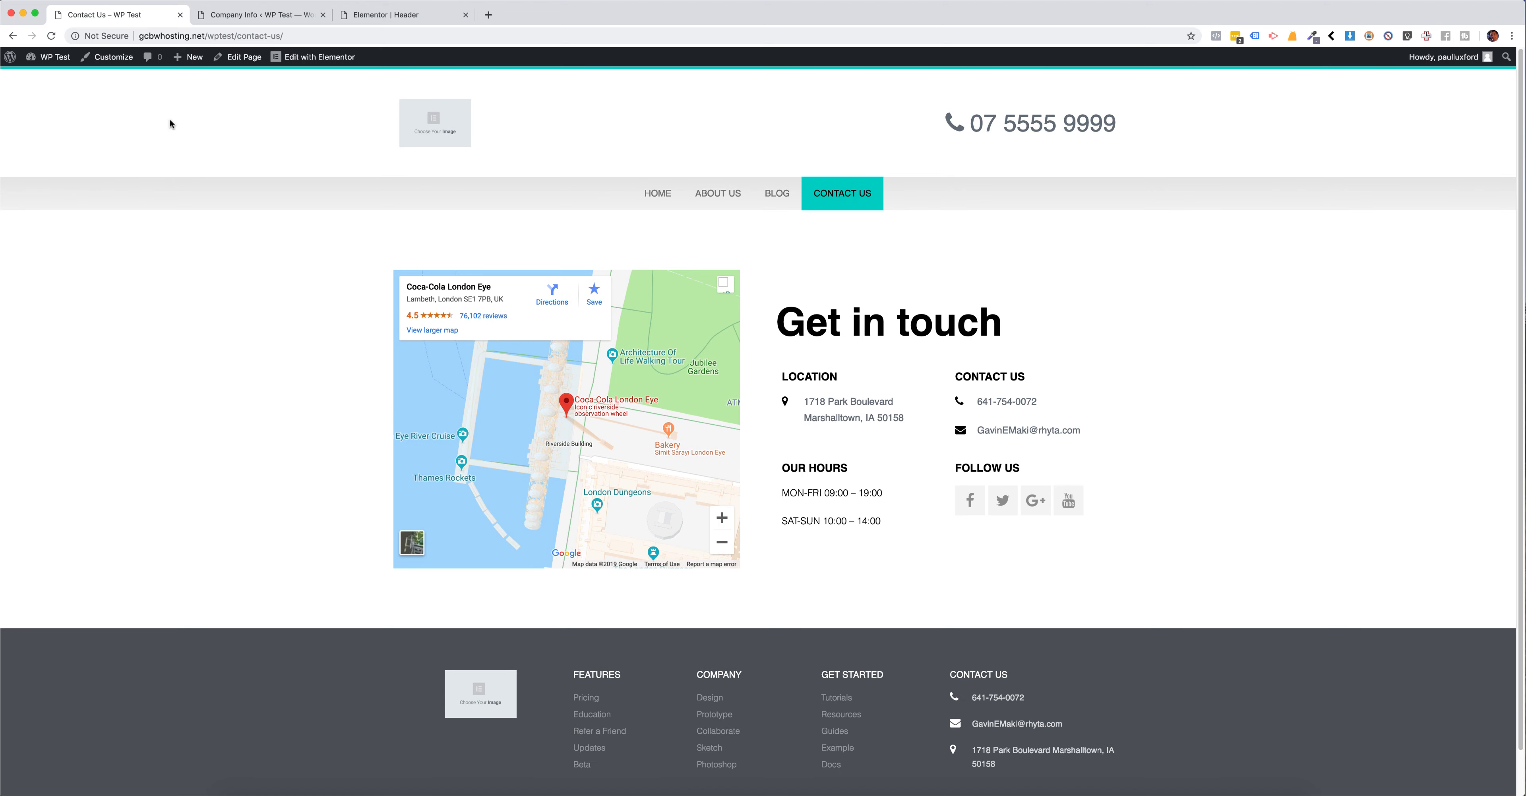
Step: Open the Contact Us page for editing with Elementor in a new tab and close the header template's tab
{"action": "right_click", "coordinate": [303, 57]}
{"action": "left_click", "coordinate": [307, 72]}
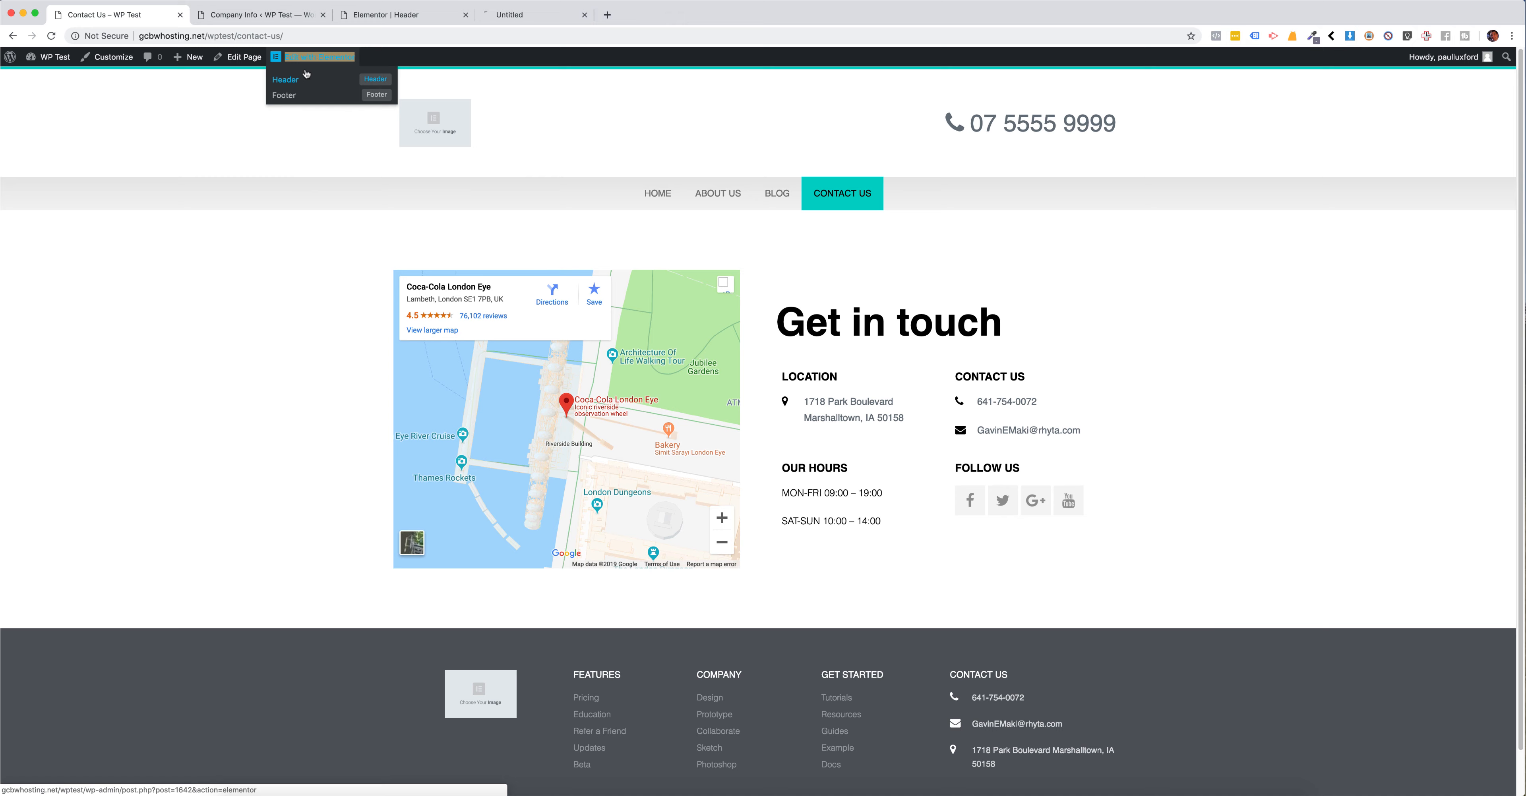
{"action": "left_click", "coordinate": [505, 16]}
{"action": "left_click", "coordinate": [453, 18]}
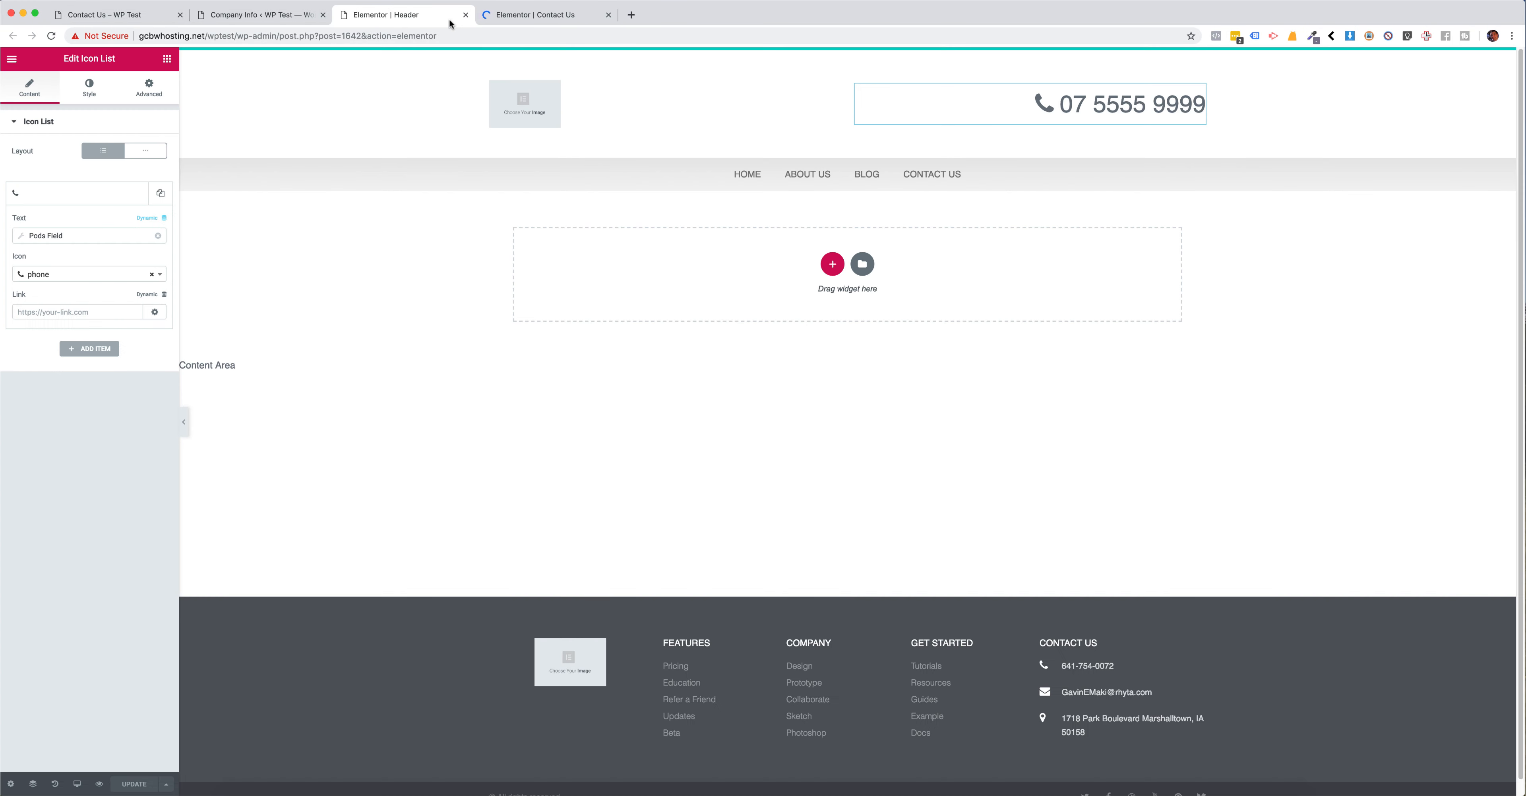
{"action": "left_click", "coordinate": [466, 16]}
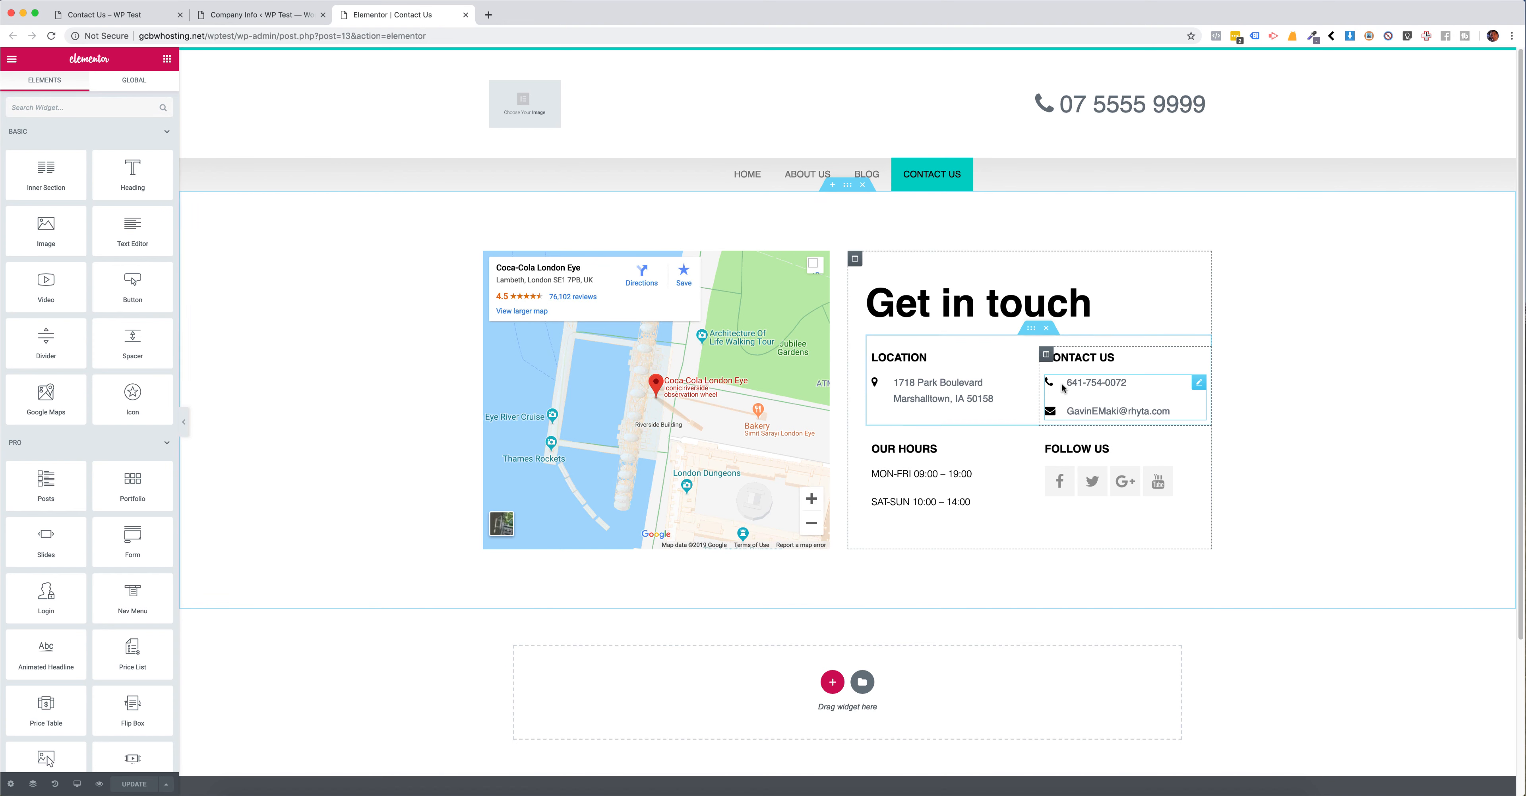
Step: Make the phone item's text in the page's Contact Us icon list dynamic, using a Pods Field with the key Phone Number
{"action": "left_click", "coordinate": [1130, 385]}
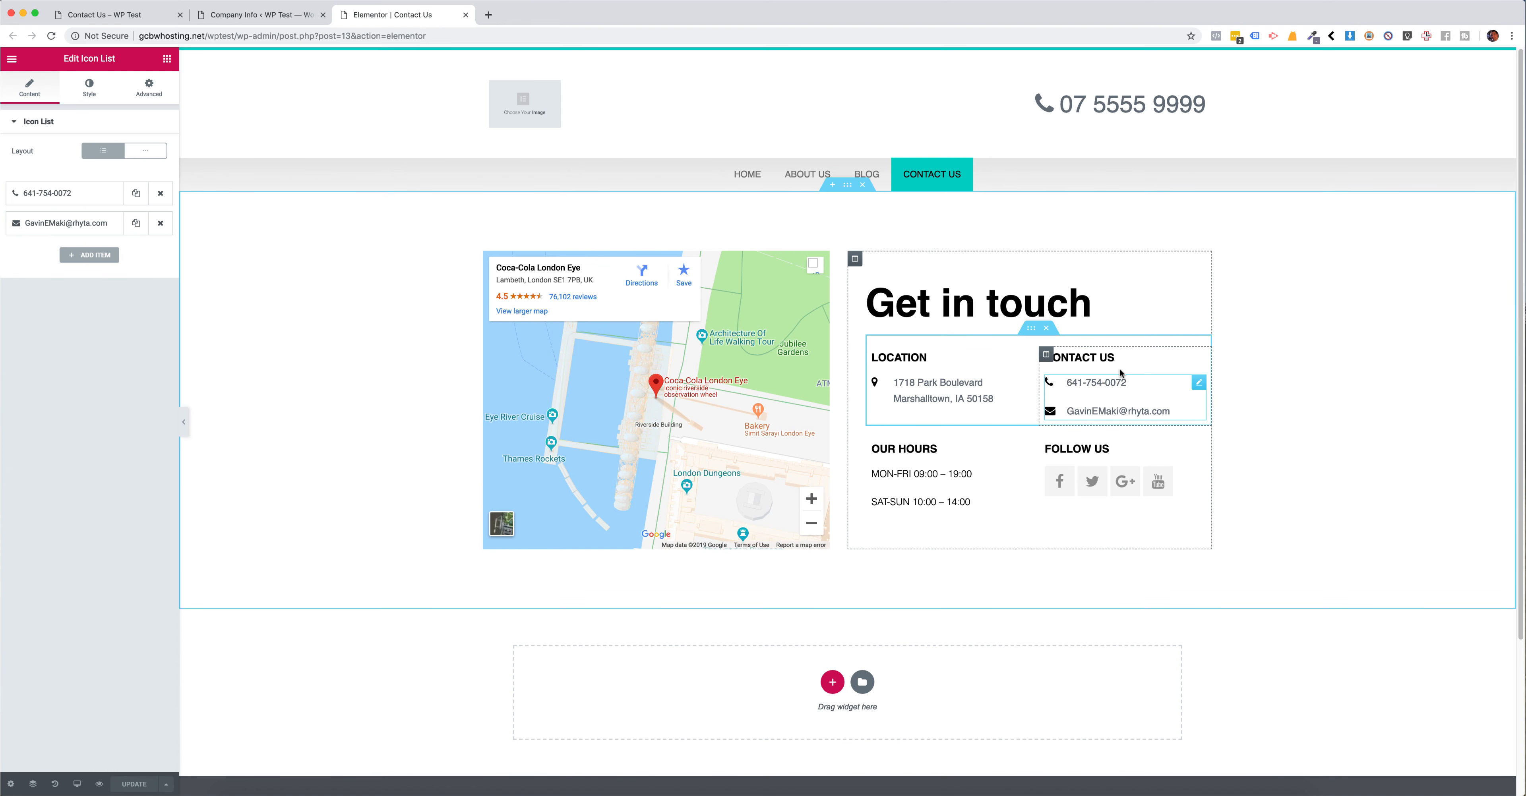
{"action": "left_click", "coordinate": [83, 193]}
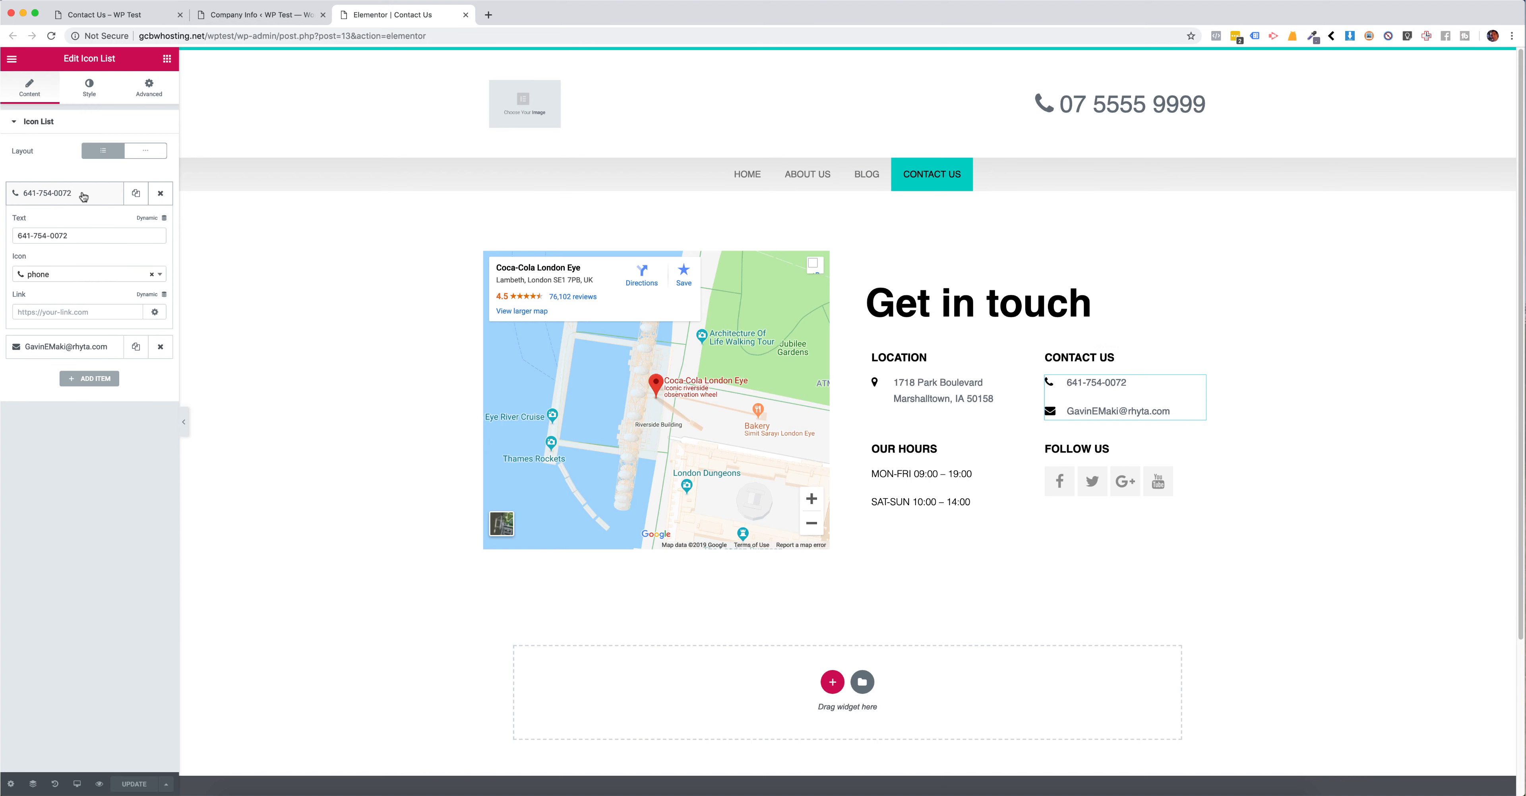
{"action": "left_click", "coordinate": [142, 218]}
{"action": "scroll", "coordinate": [59, 355], "scroll_direction": "down", "scroll_amount": 5}
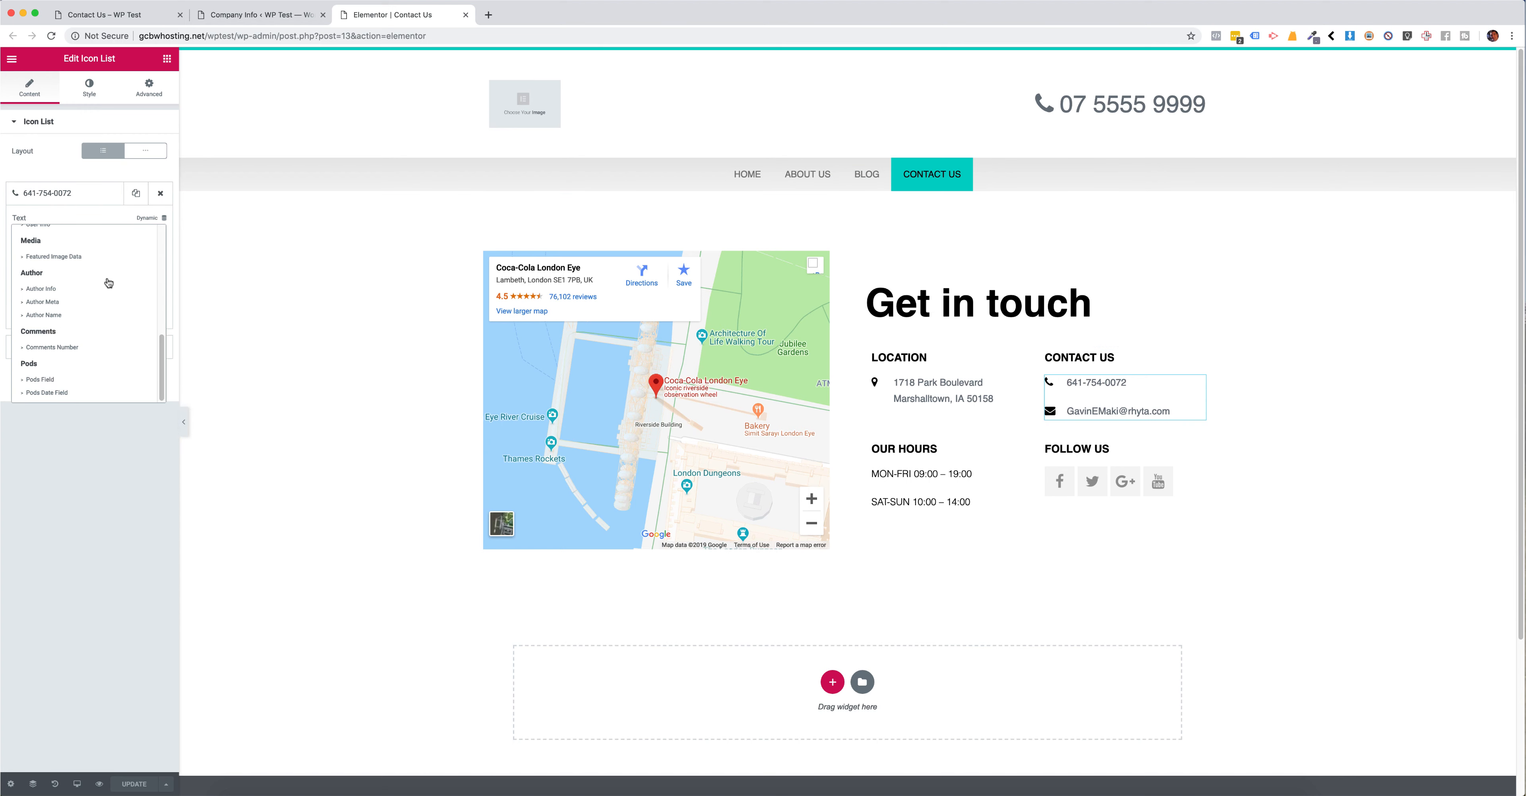
{"action": "left_click", "coordinate": [49, 381]}
{"action": "left_click", "coordinate": [22, 236]}
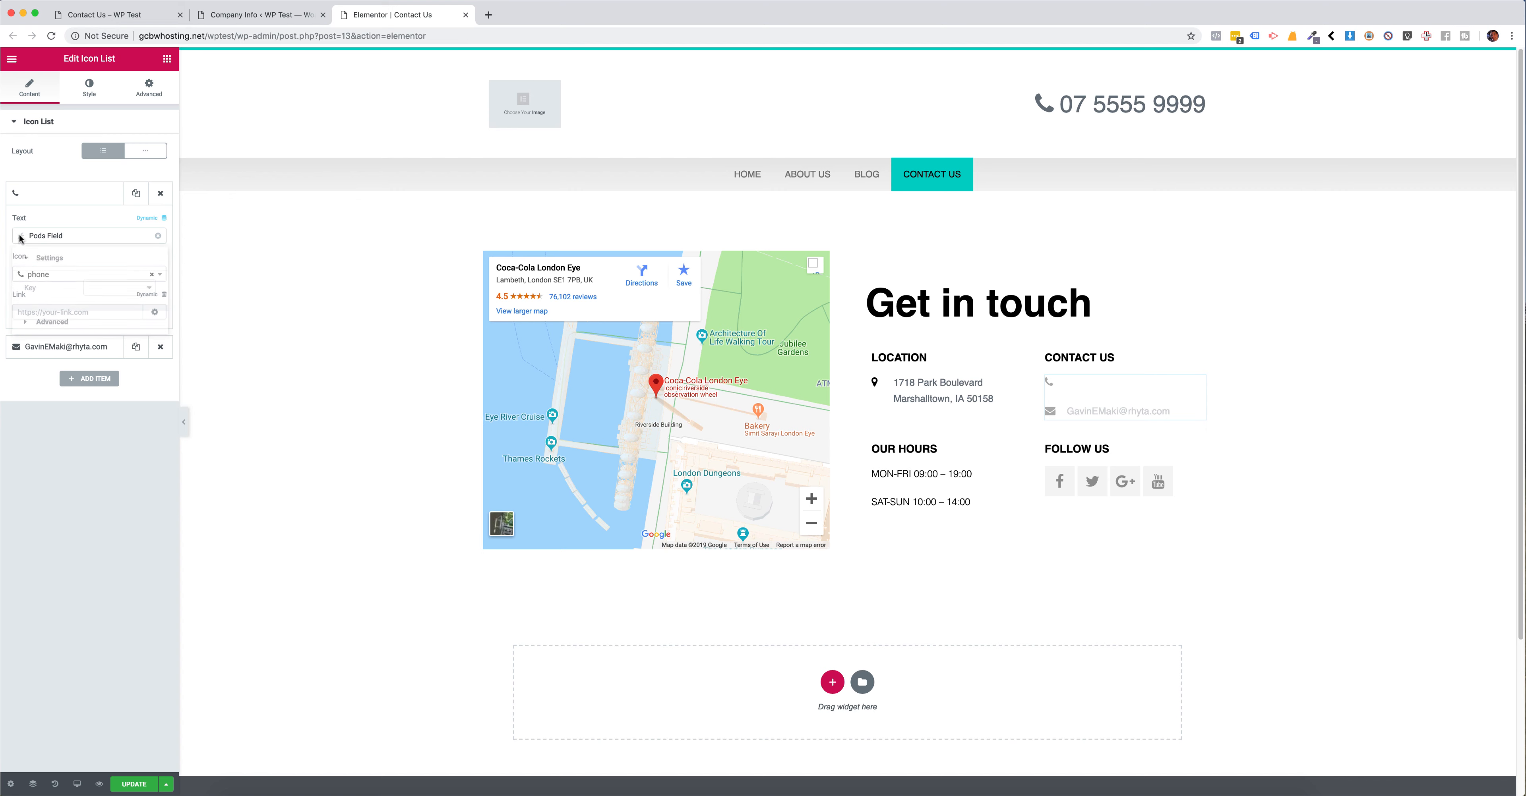
{"action": "left_click", "coordinate": [90, 290]}
{"action": "left_click", "coordinate": [110, 296]}
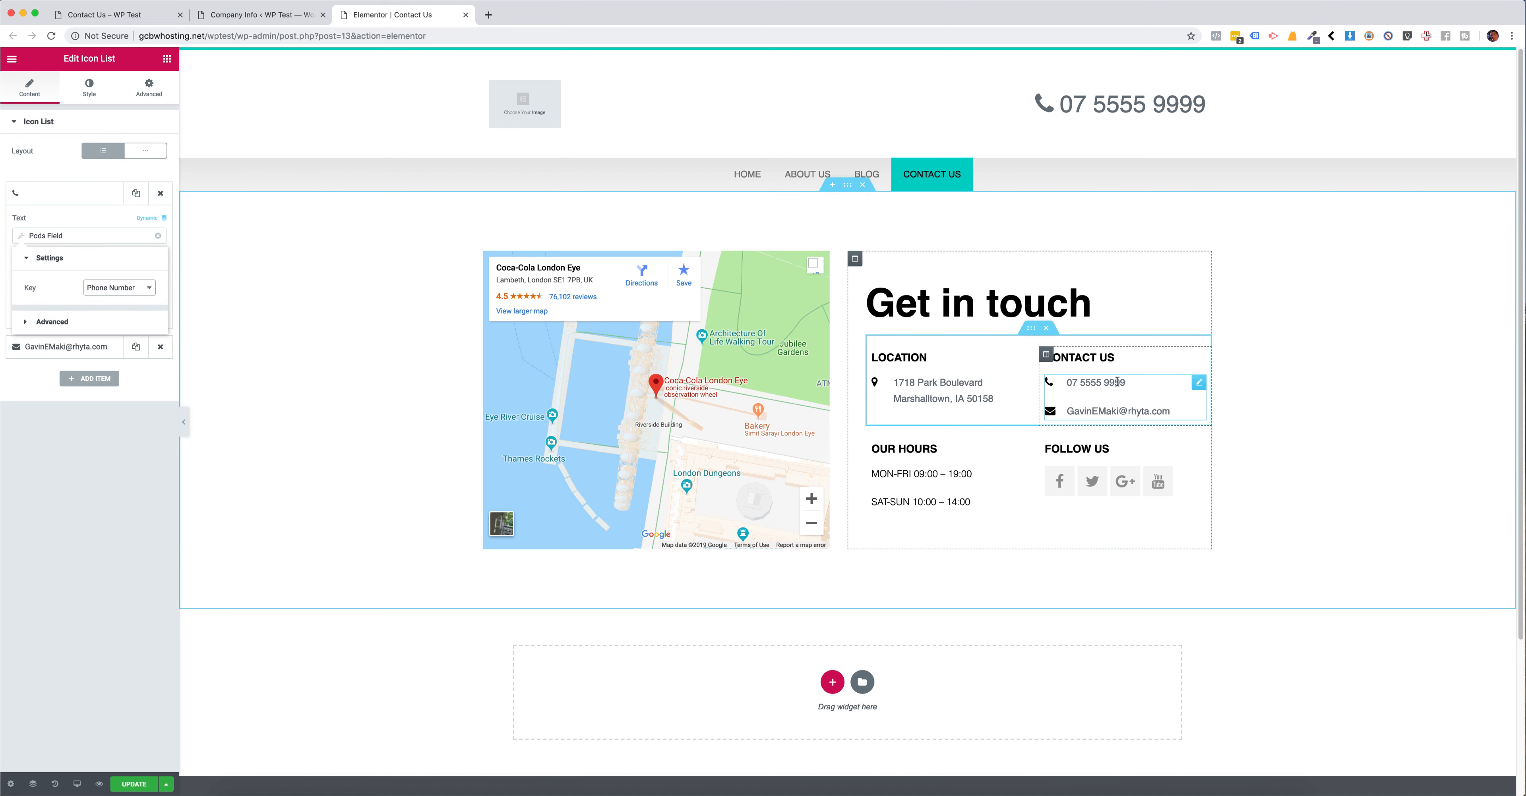
{"action": "left_click", "coordinate": [63, 195]}
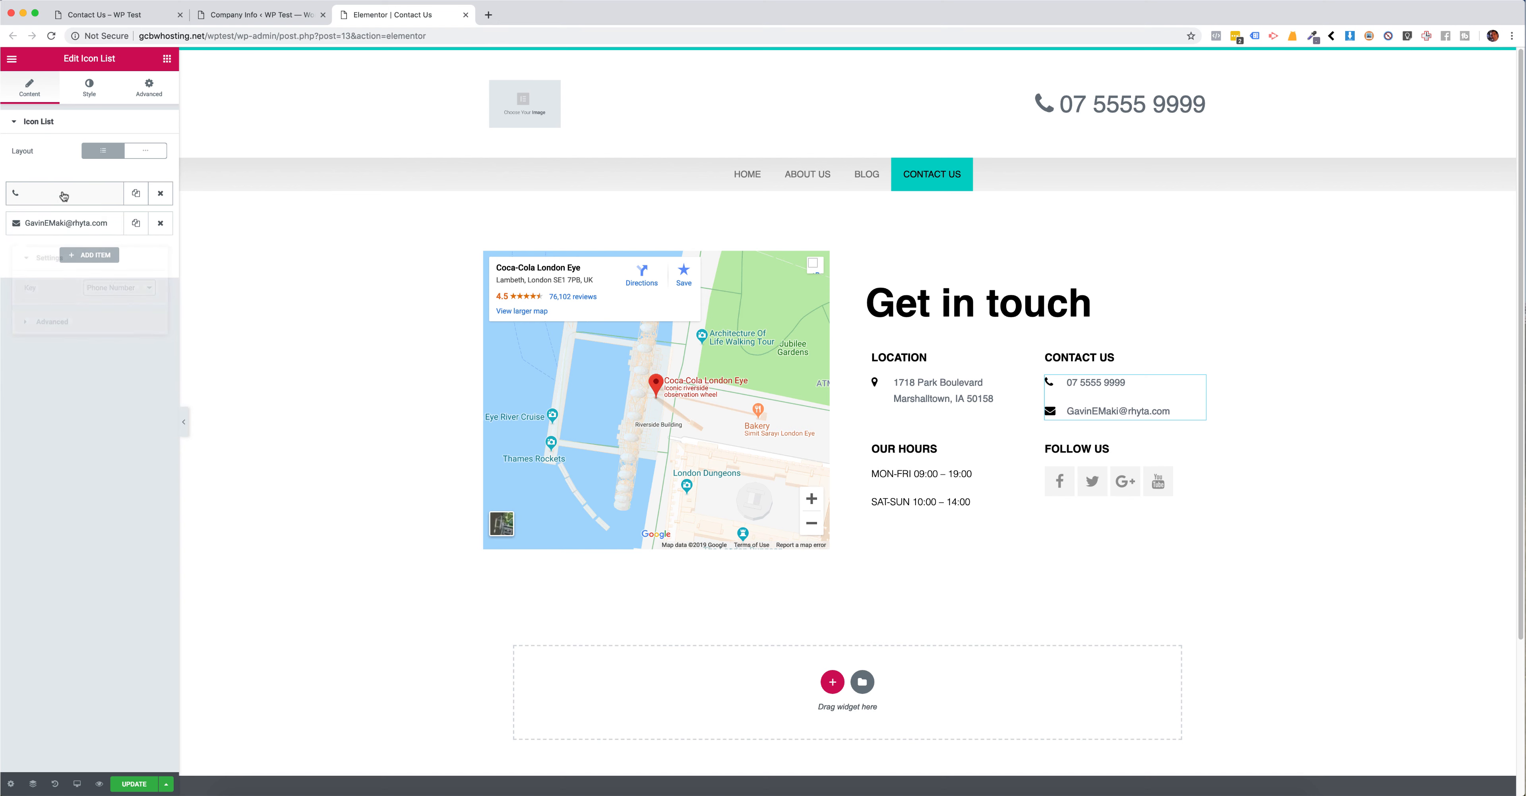
Step: Make the envelope item's text in the page's Contact Us icon list dynamic, using a Pods Field with the key Email Address
{"action": "left_click", "coordinate": [66, 226]}
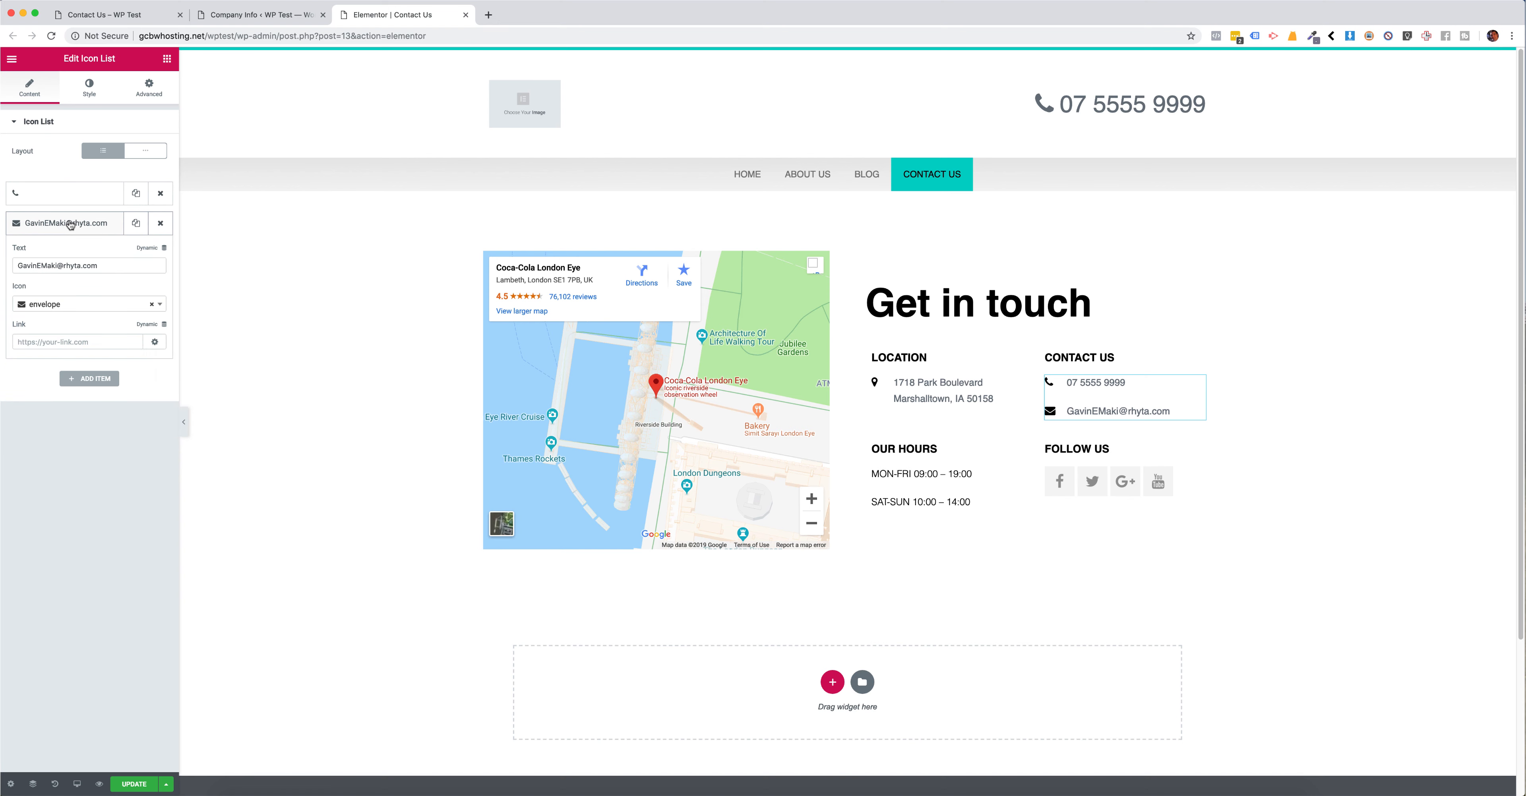
{"action": "left_click", "coordinate": [149, 248]}
{"action": "scroll", "coordinate": [121, 291], "scroll_direction": "down", "scroll_amount": 5}
{"action": "left_click", "coordinate": [48, 410]}
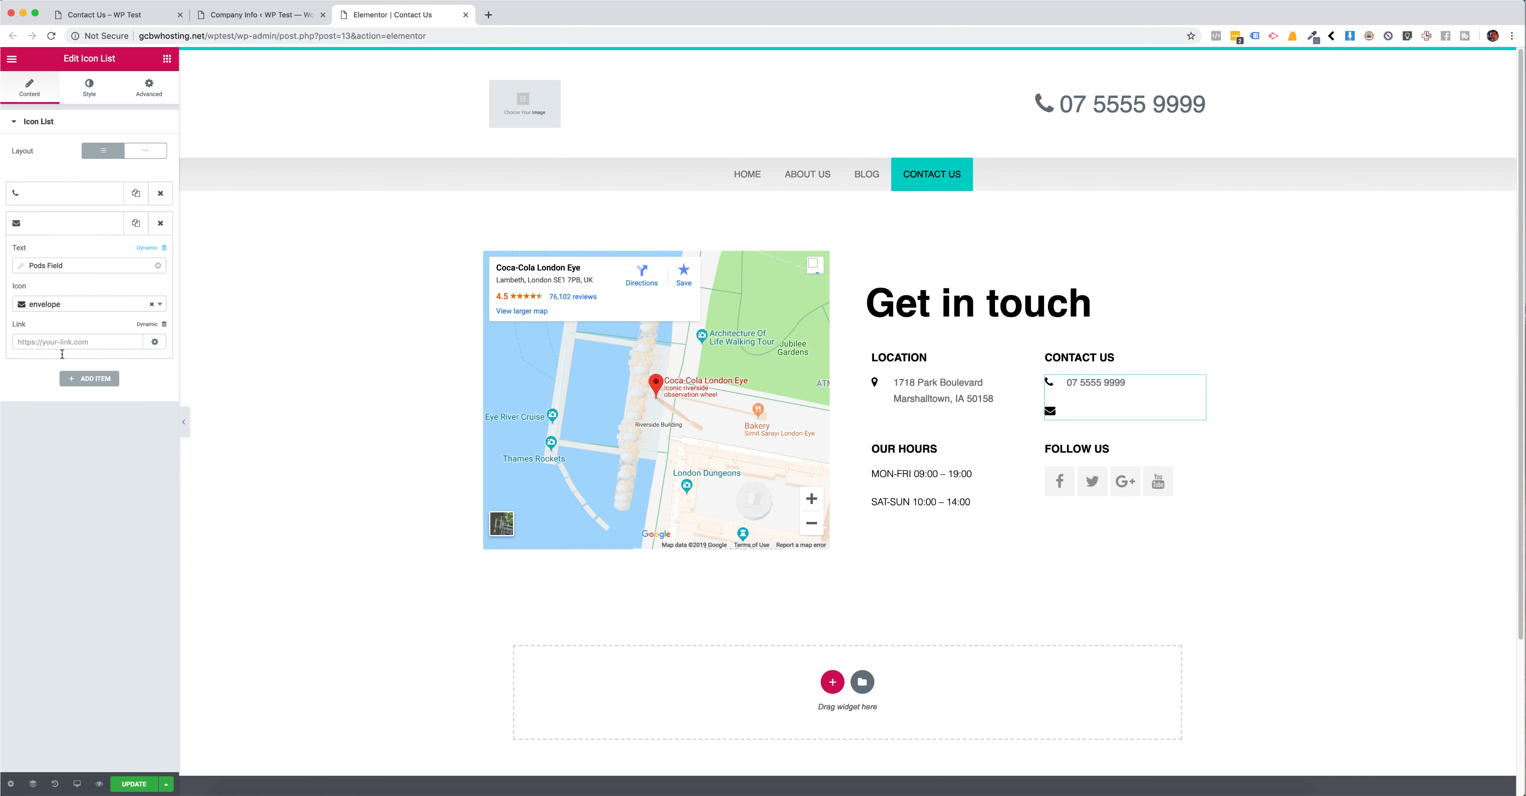
{"action": "left_click", "coordinate": [24, 272]}
{"action": "left_click", "coordinate": [96, 318]}
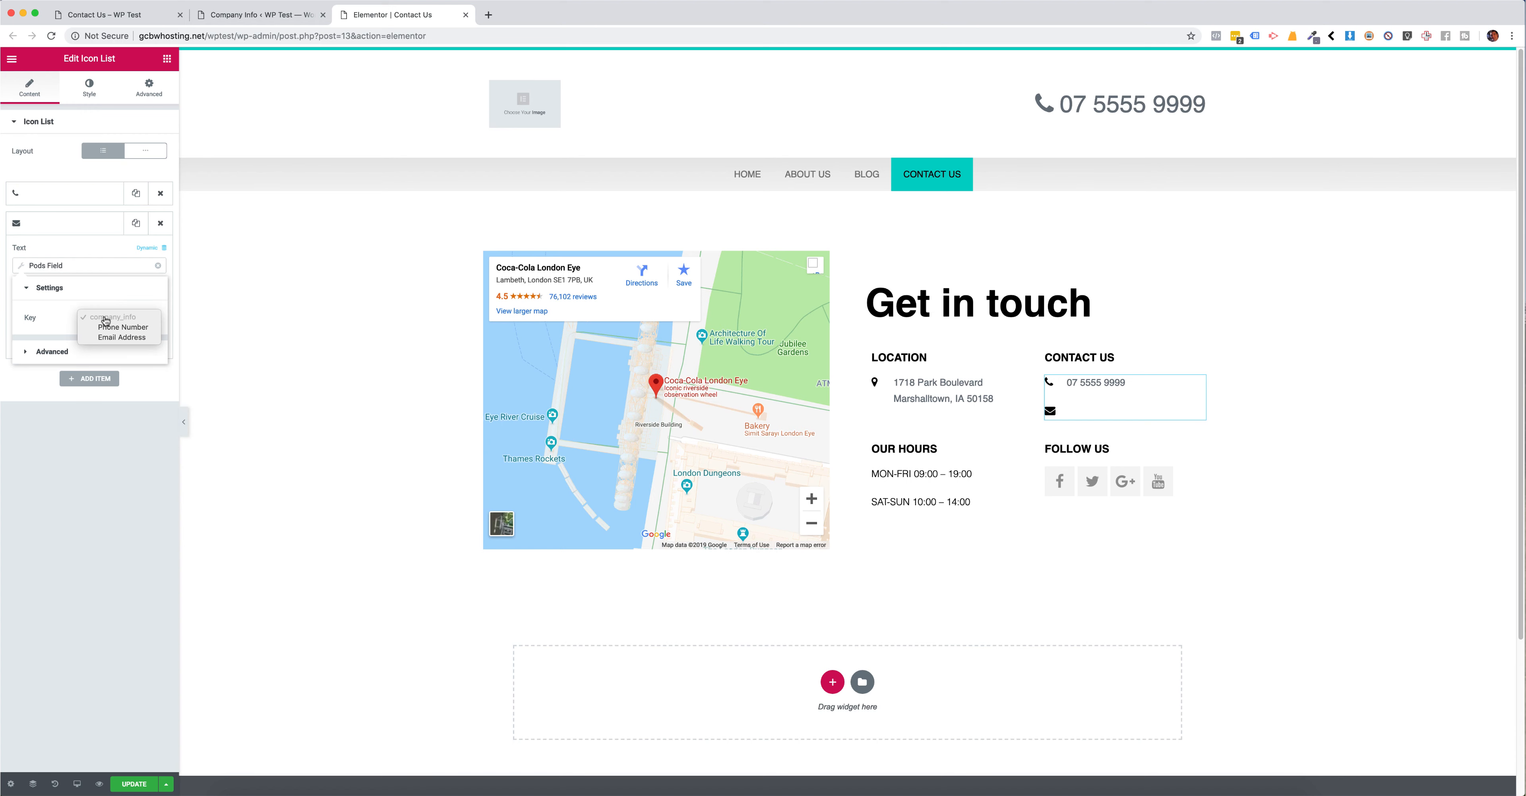
{"action": "left_click", "coordinate": [113, 337]}
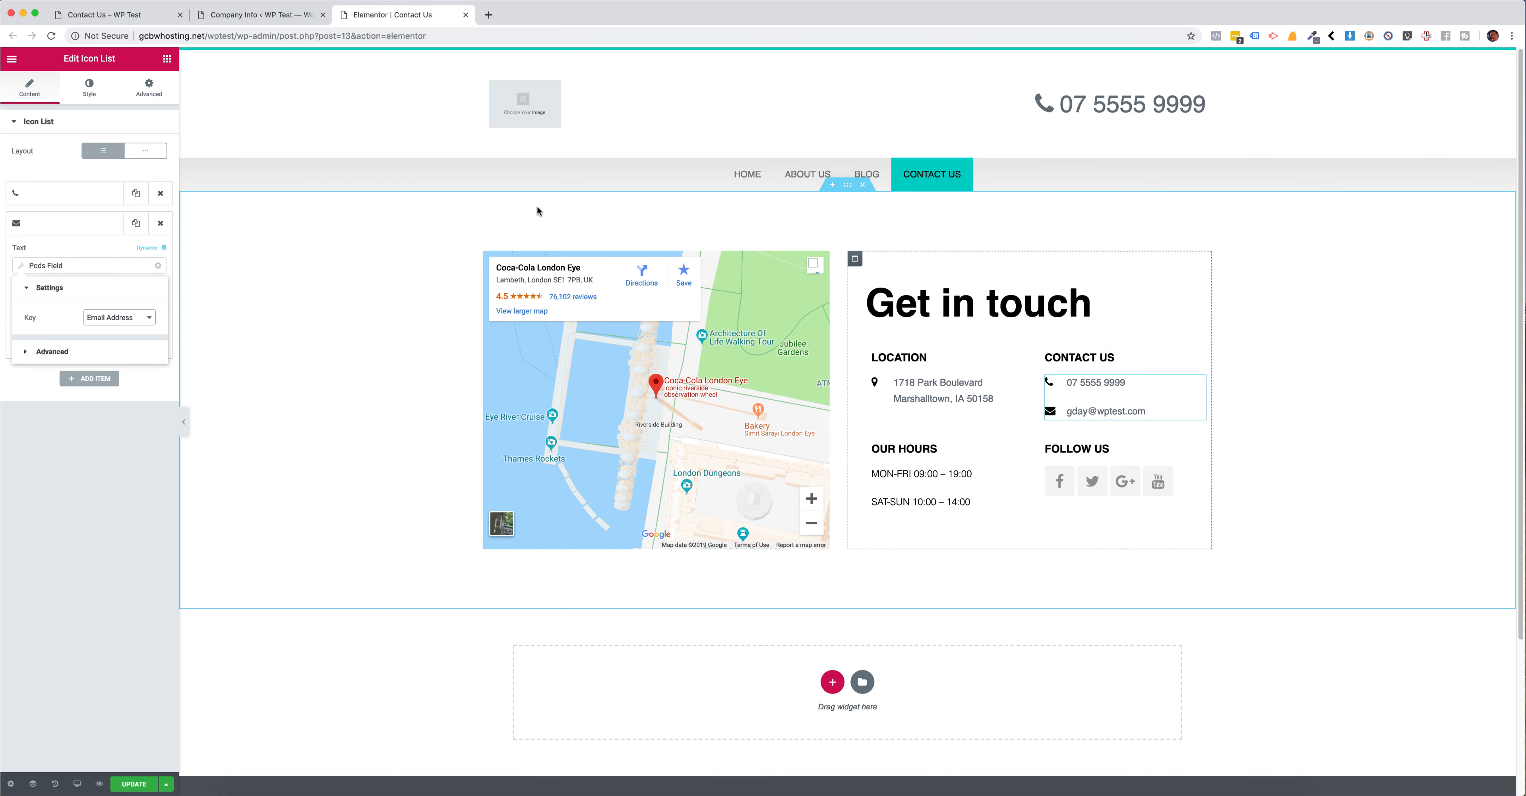
Step: Check the email address stored on the Company Info settings page and return to the Contact Us page editor
{"action": "left_click", "coordinate": [234, 16]}
{"action": "left_click", "coordinate": [344, 190]}
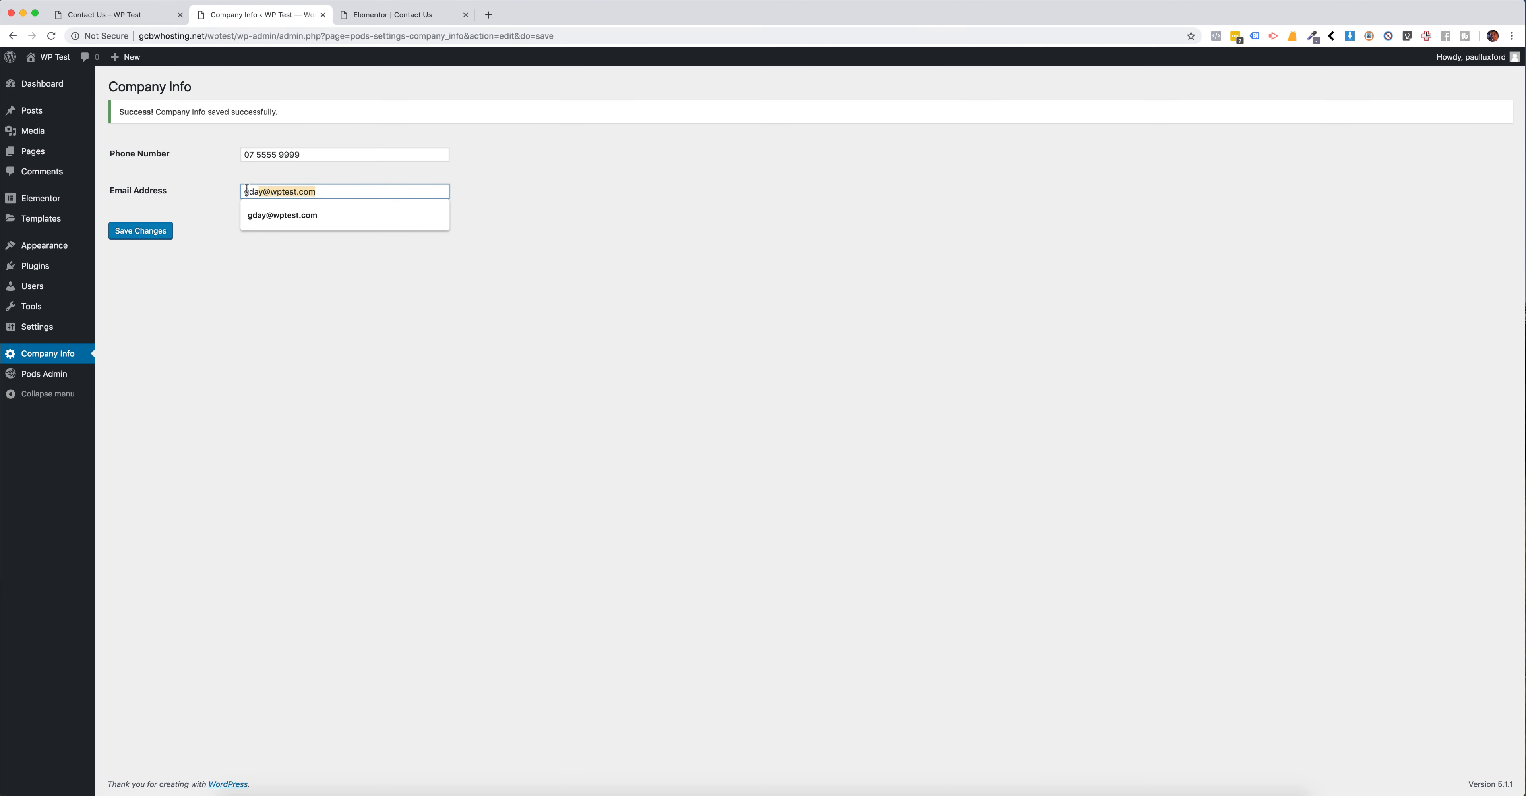
{"action": "left_click", "coordinate": [245, 303]}
{"action": "left_click", "coordinate": [377, 15]}
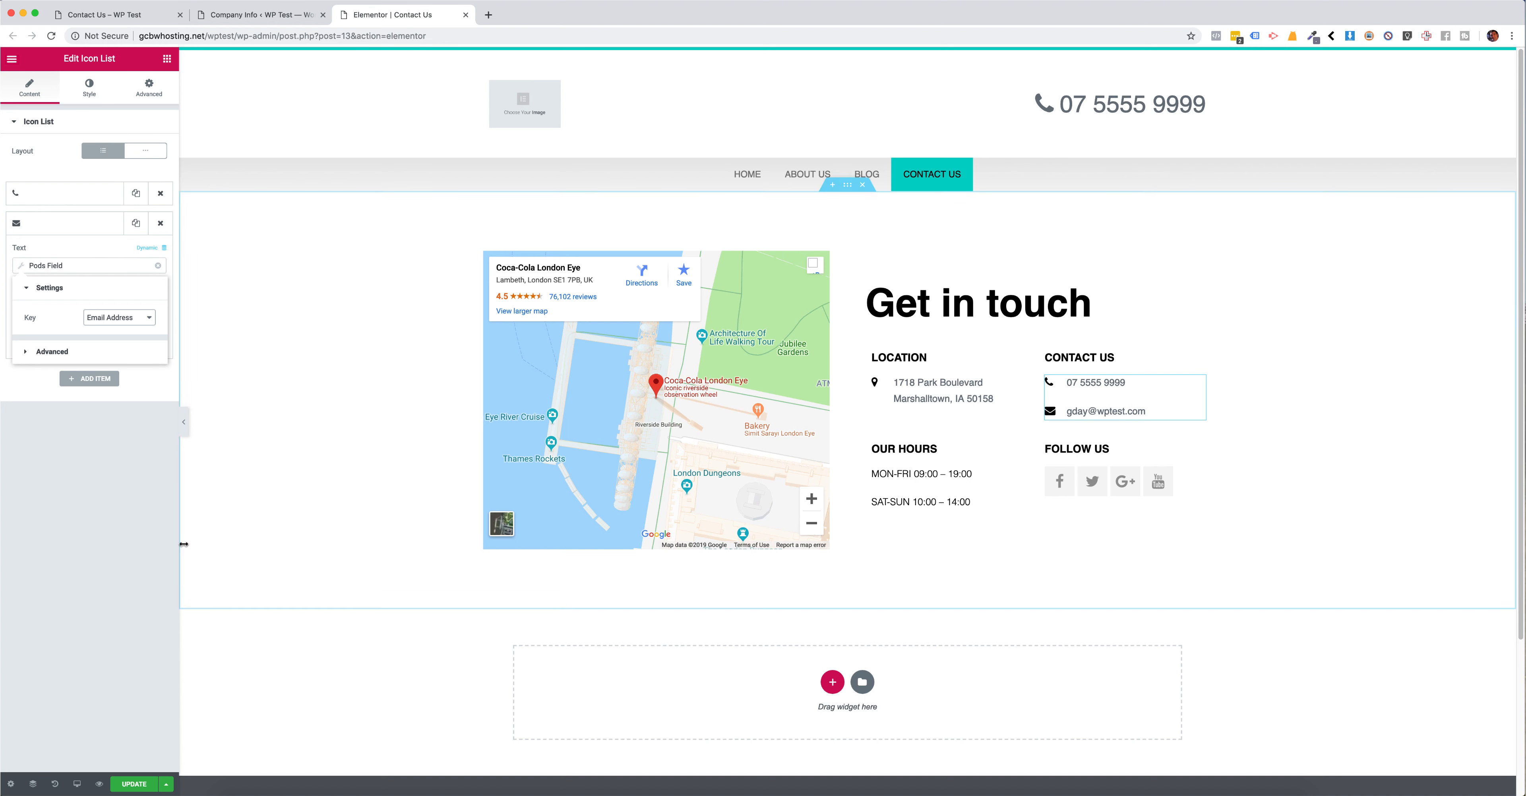
Step: Update the Contact Us page and reload its published version to review the contact details
{"action": "left_click", "coordinate": [120, 784]}
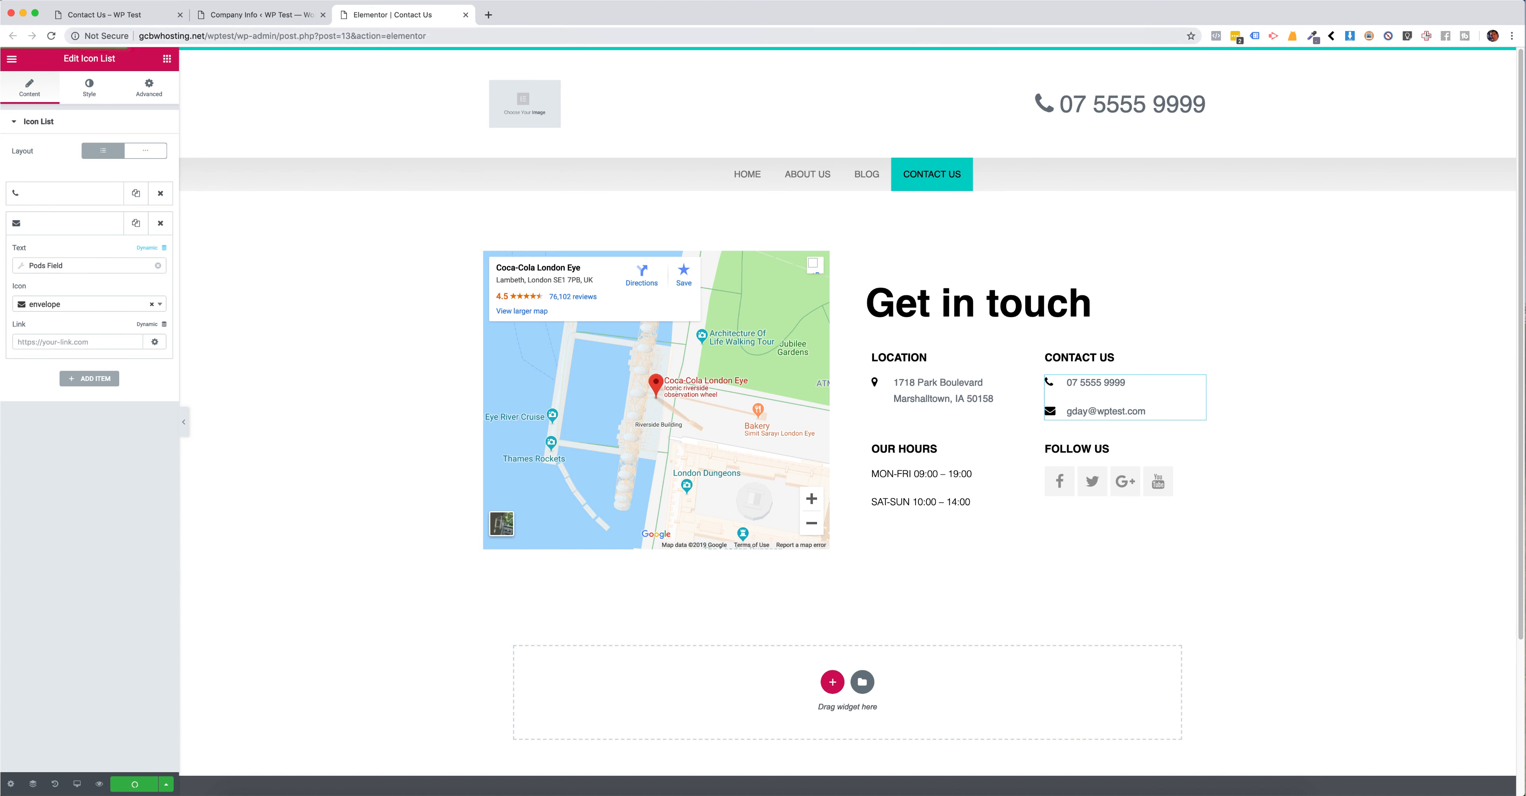
{"action": "left_click", "coordinate": [125, 17]}
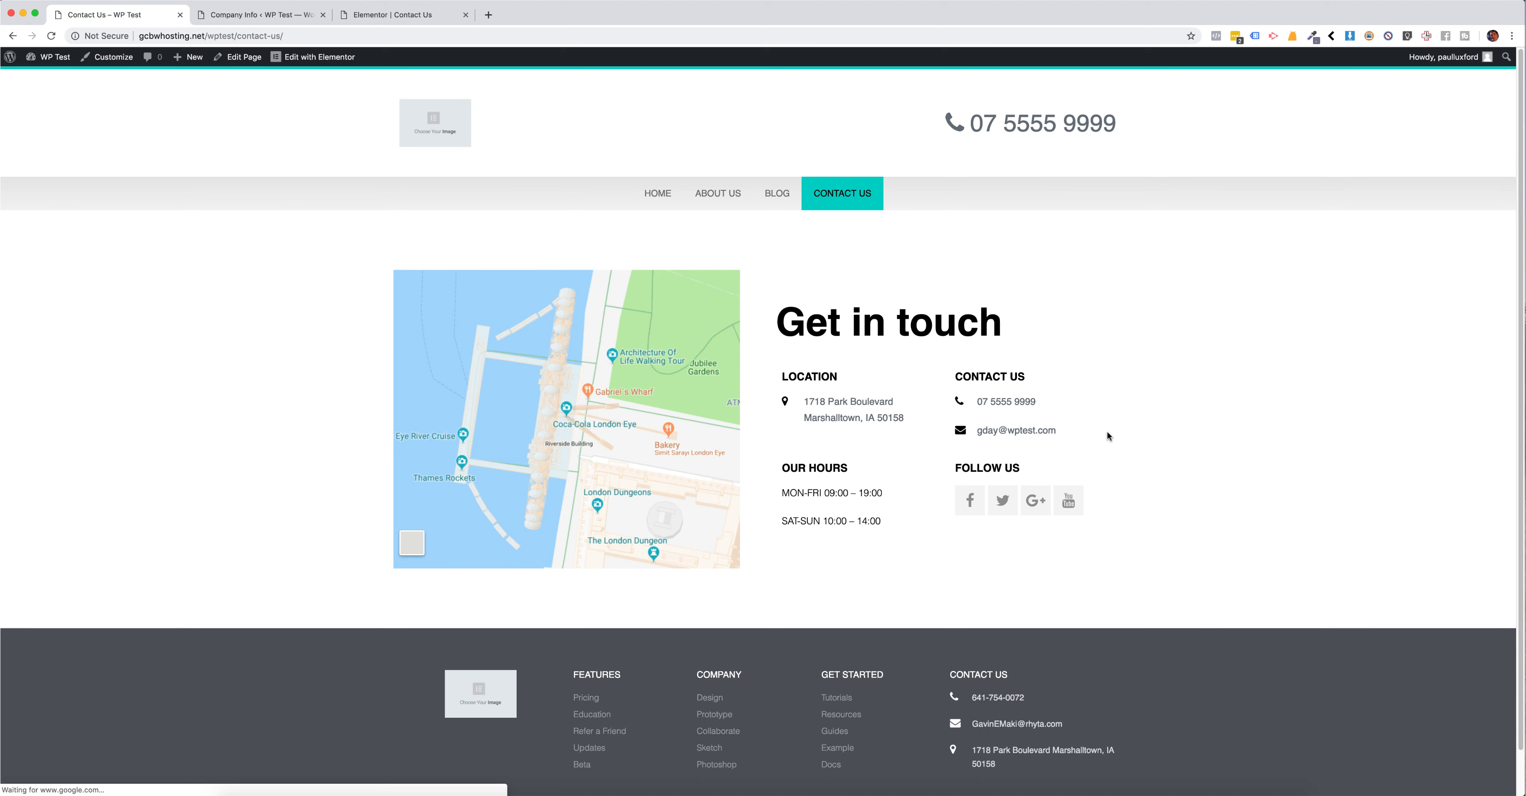
{"action": "mouse_move", "coordinate": [1057, 431]}
{"action": "left_mouse_down"}
{"action": "mouse_move", "coordinate": [978, 404]}
{"action": "mouse_move", "coordinate": [1064, 432]}
{"action": "left_mouse_up"}
{"action": "left_click", "coordinate": [988, 419]}
{"action": "left_click", "coordinate": [1077, 432]}
{"action": "scroll", "coordinate": [1084, 433], "scroll_direction": "down", "scroll_amount": 1}
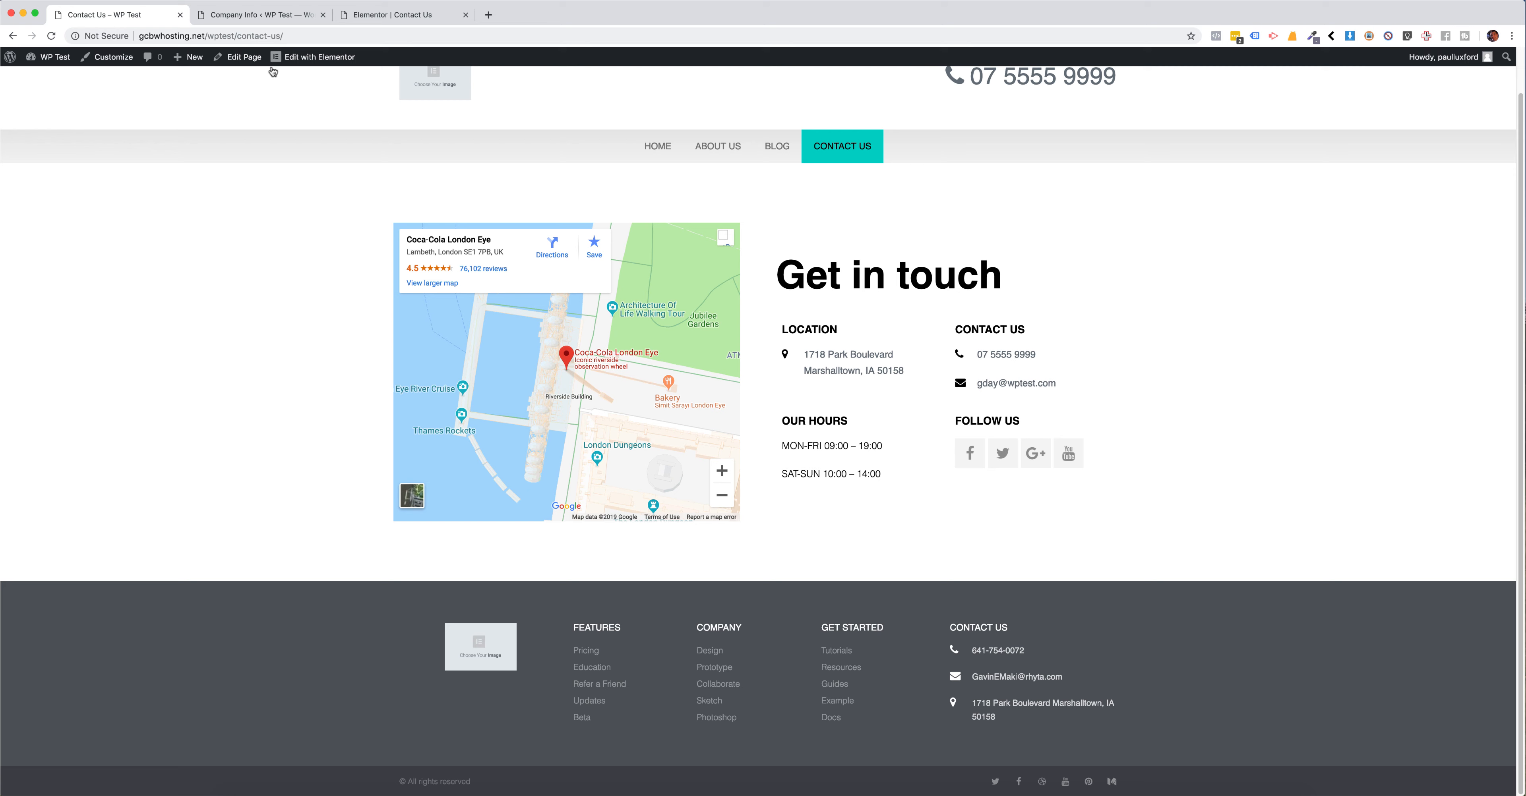
Step: Open the Footer template for editing with Elementor in a new tab and close the Contact Us editor's tab
{"action": "mouse_move", "coordinate": [314, 56]}
{"action": "right_click", "coordinate": [286, 94]}
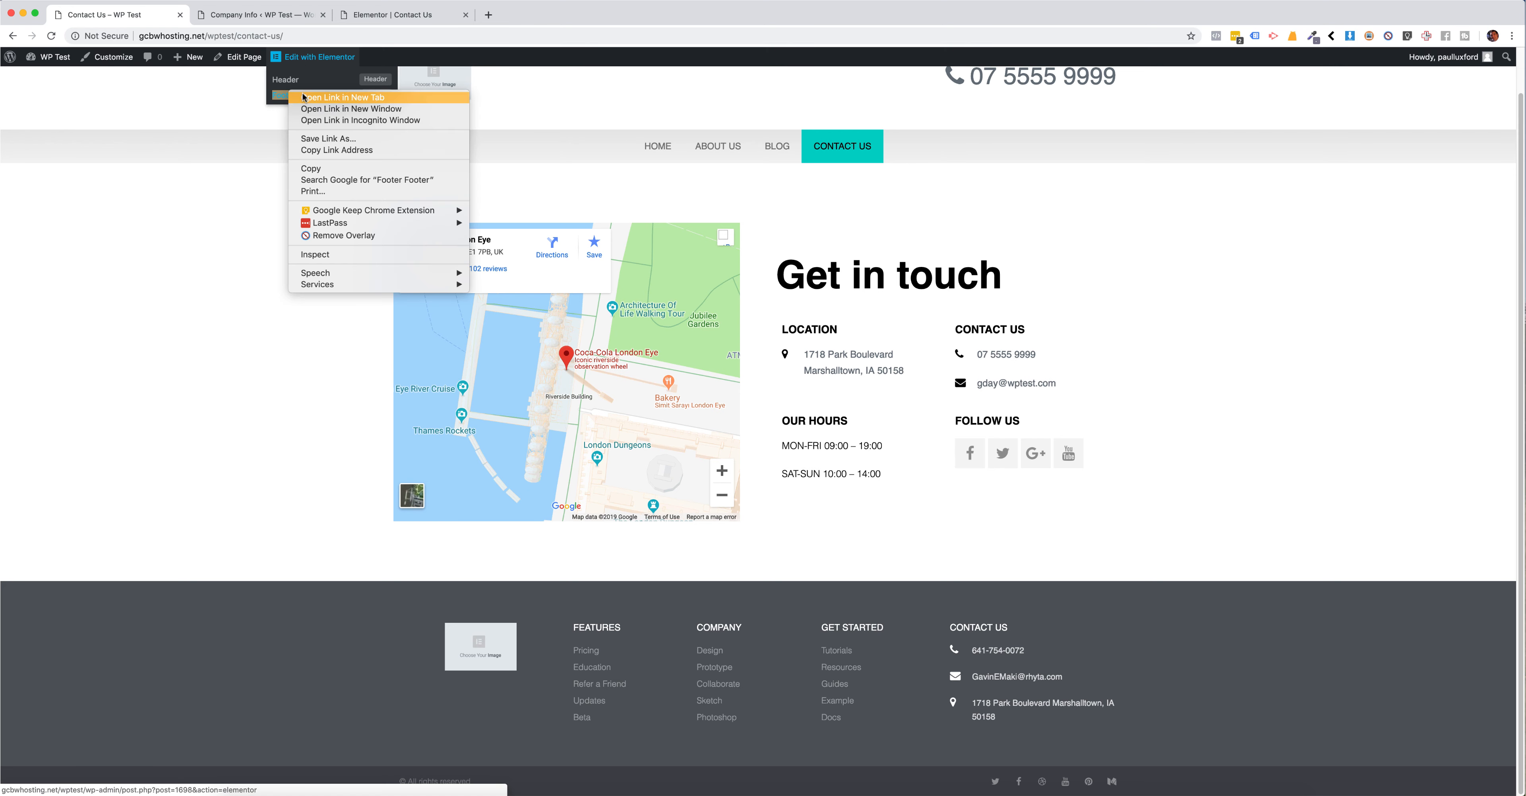
{"action": "left_click", "coordinate": [314, 97]}
{"action": "left_click", "coordinate": [466, 17]}
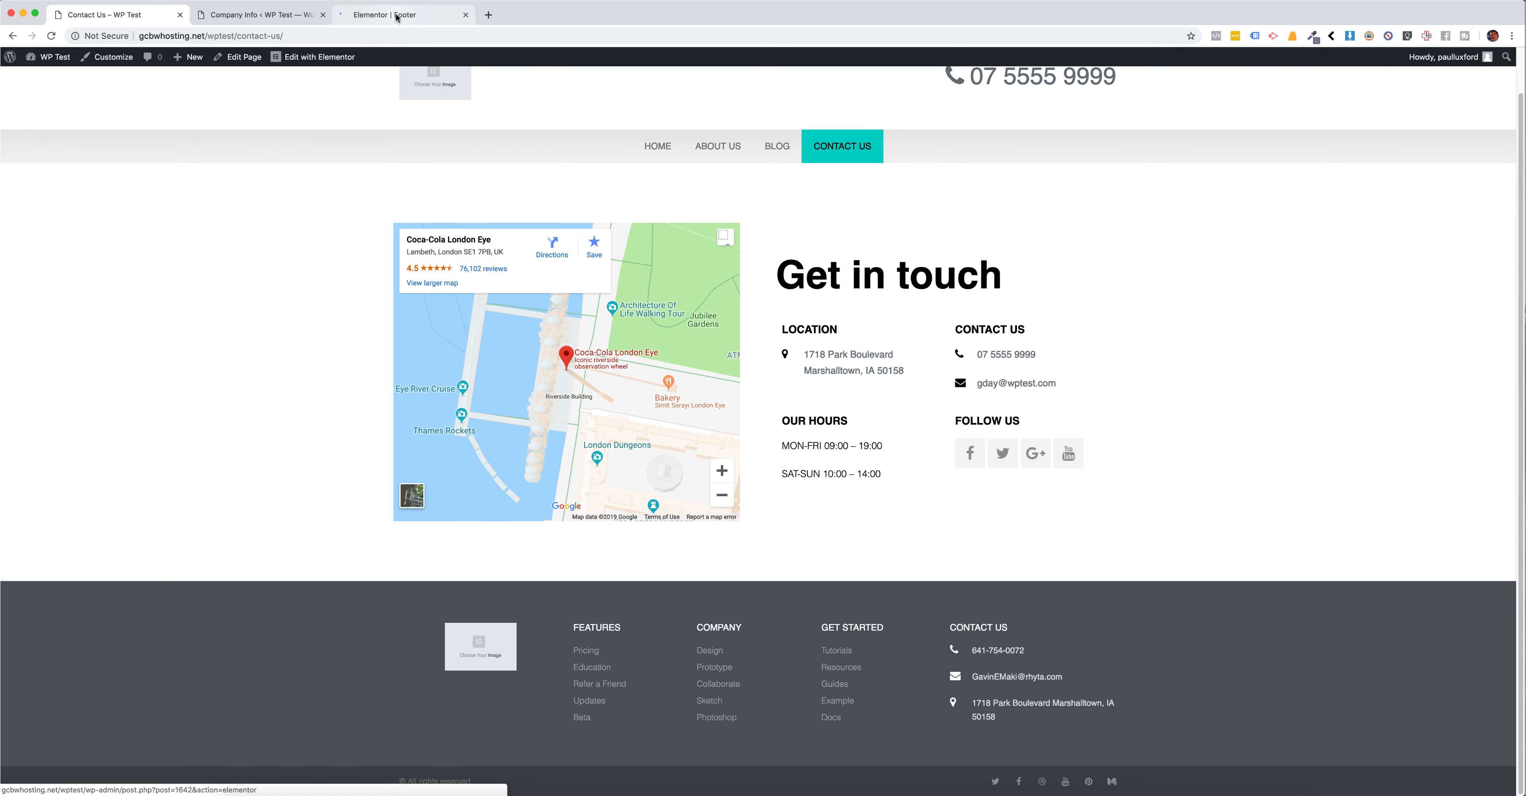
{"action": "left_click", "coordinate": [396, 15]}
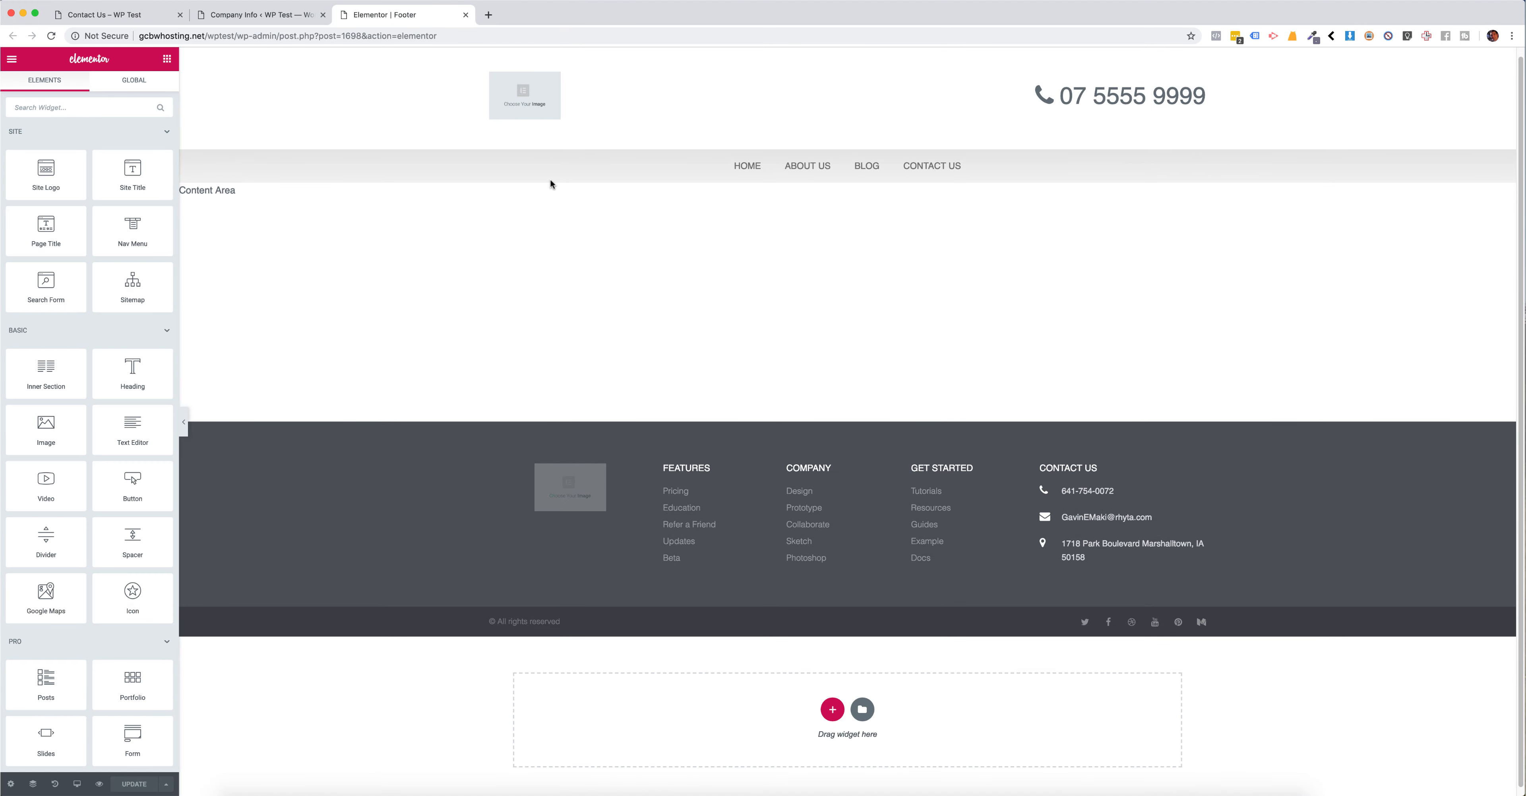
Step: Make the phone item's text in the footer's icon list dynamic, using a Pods Field with the key Phone Number
{"action": "left_click", "coordinate": [1038, 495]}
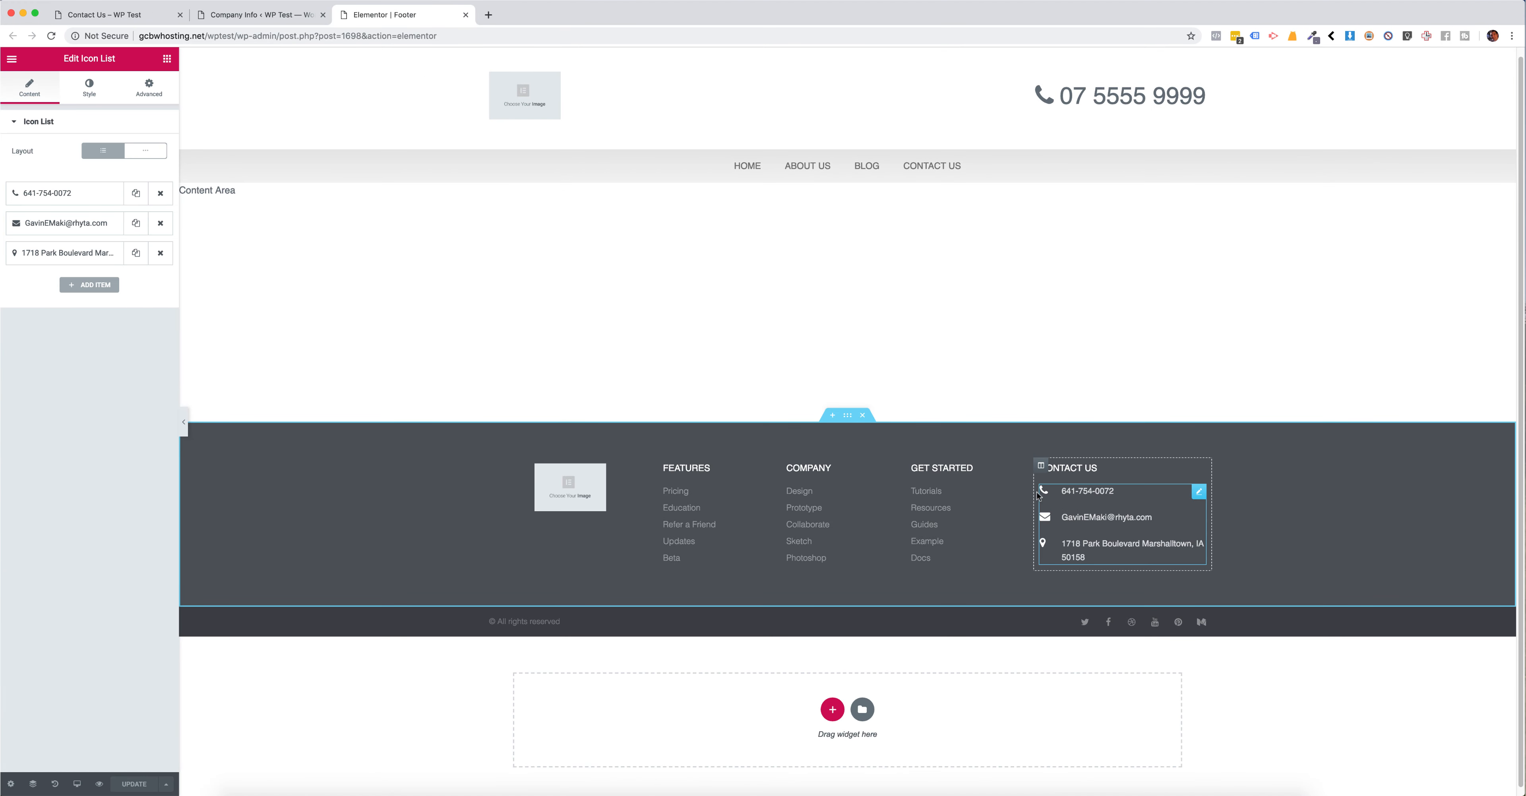
{"action": "left_click", "coordinate": [66, 193]}
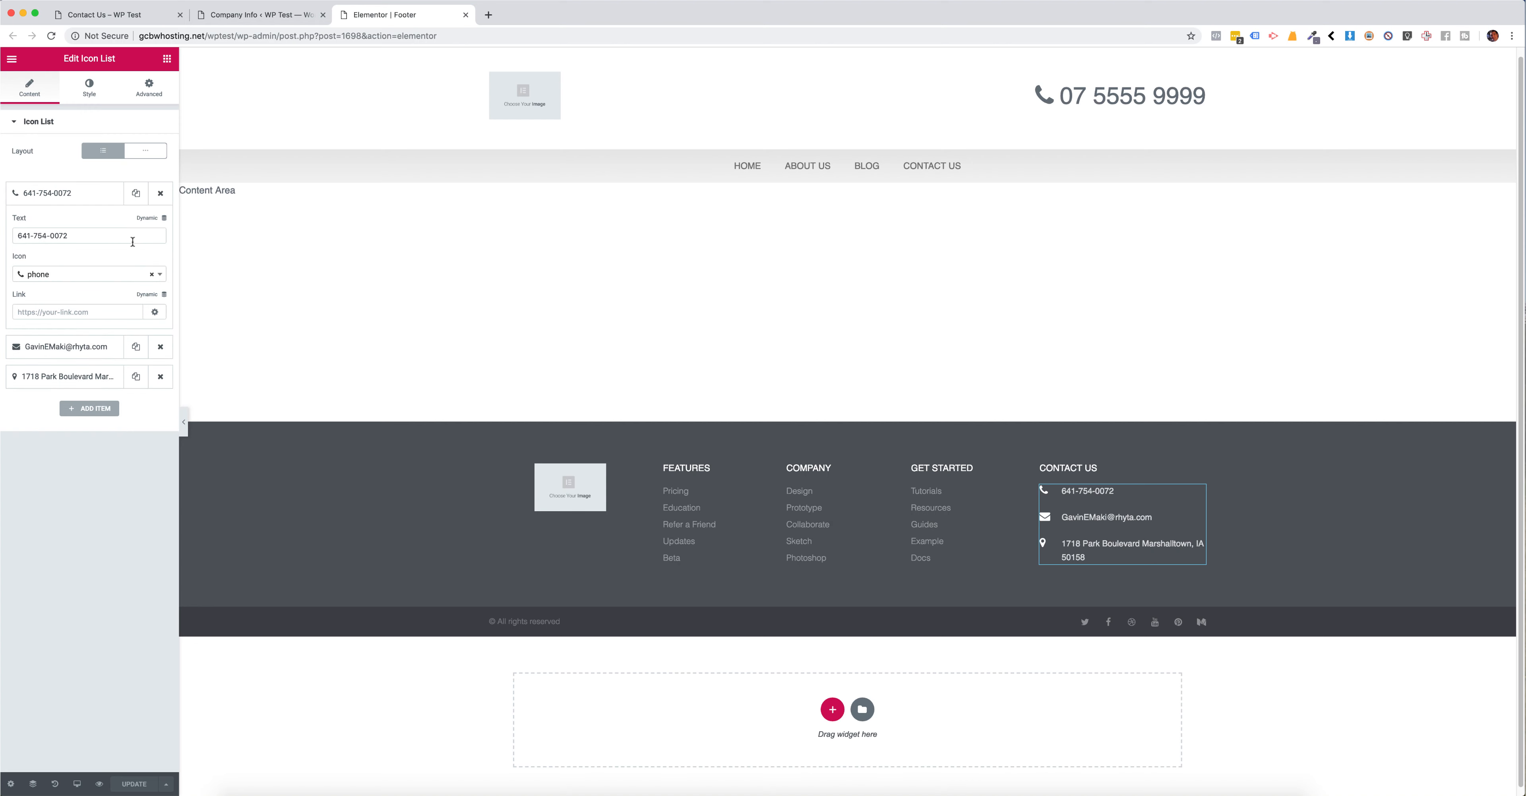
{"action": "left_click", "coordinate": [142, 224]}
{"action": "scroll", "coordinate": [71, 343], "scroll_direction": "down", "scroll_amount": 5}
{"action": "left_click", "coordinate": [52, 370]}
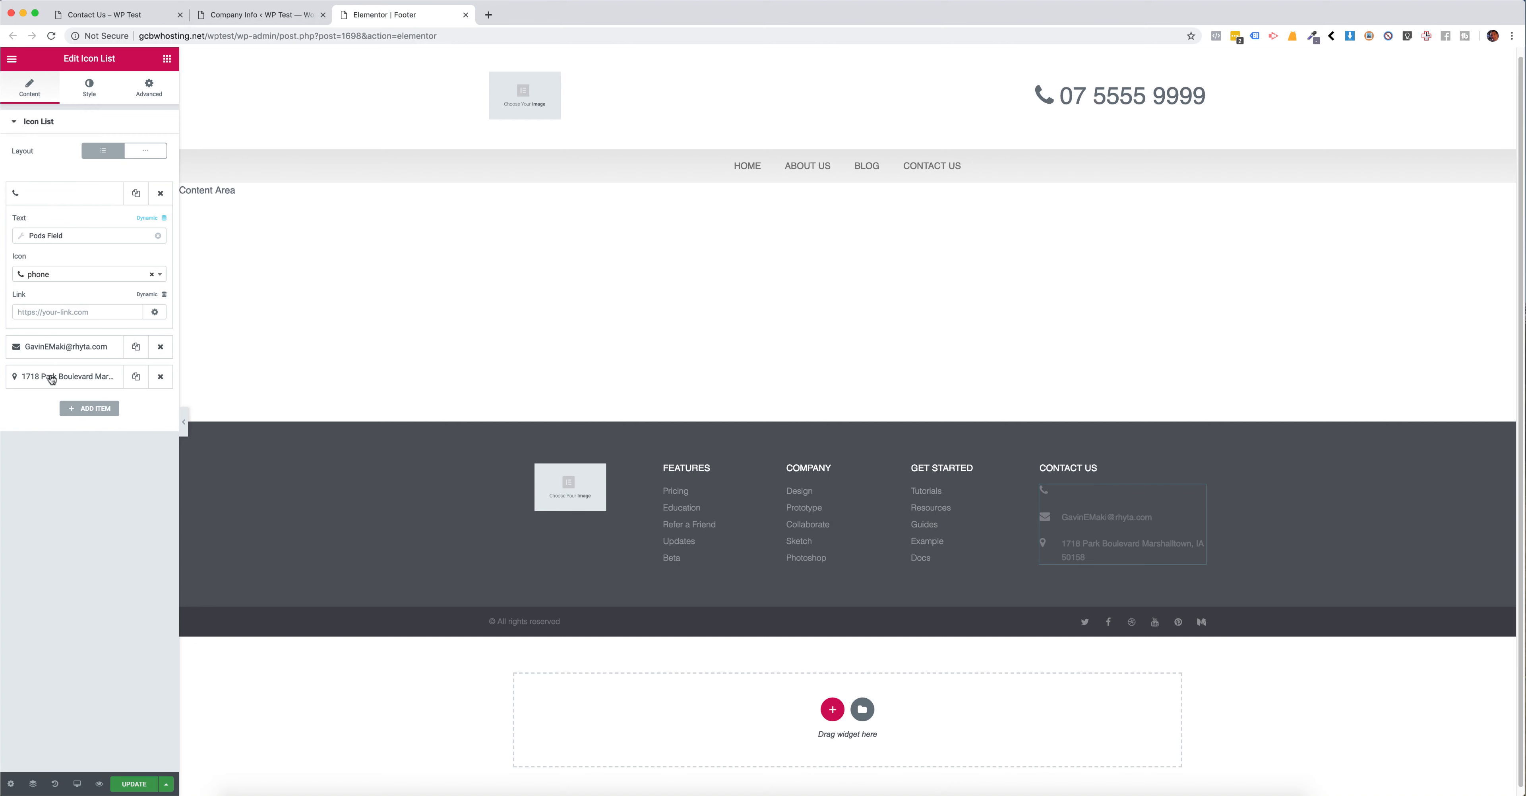
{"action": "left_click", "coordinate": [35, 235]}
{"action": "left_click", "coordinate": [113, 287]}
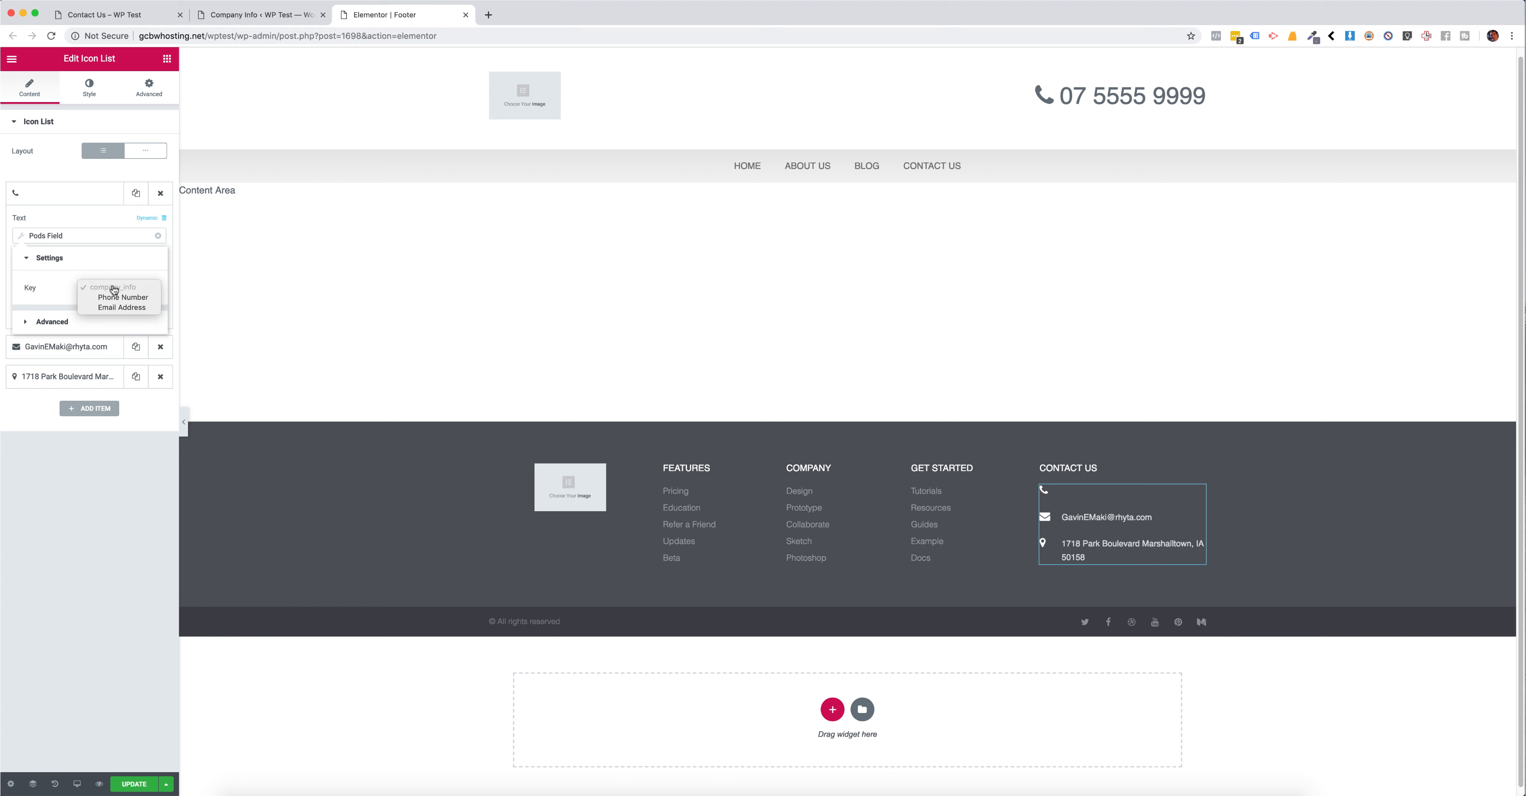
{"action": "left_click", "coordinate": [114, 298]}
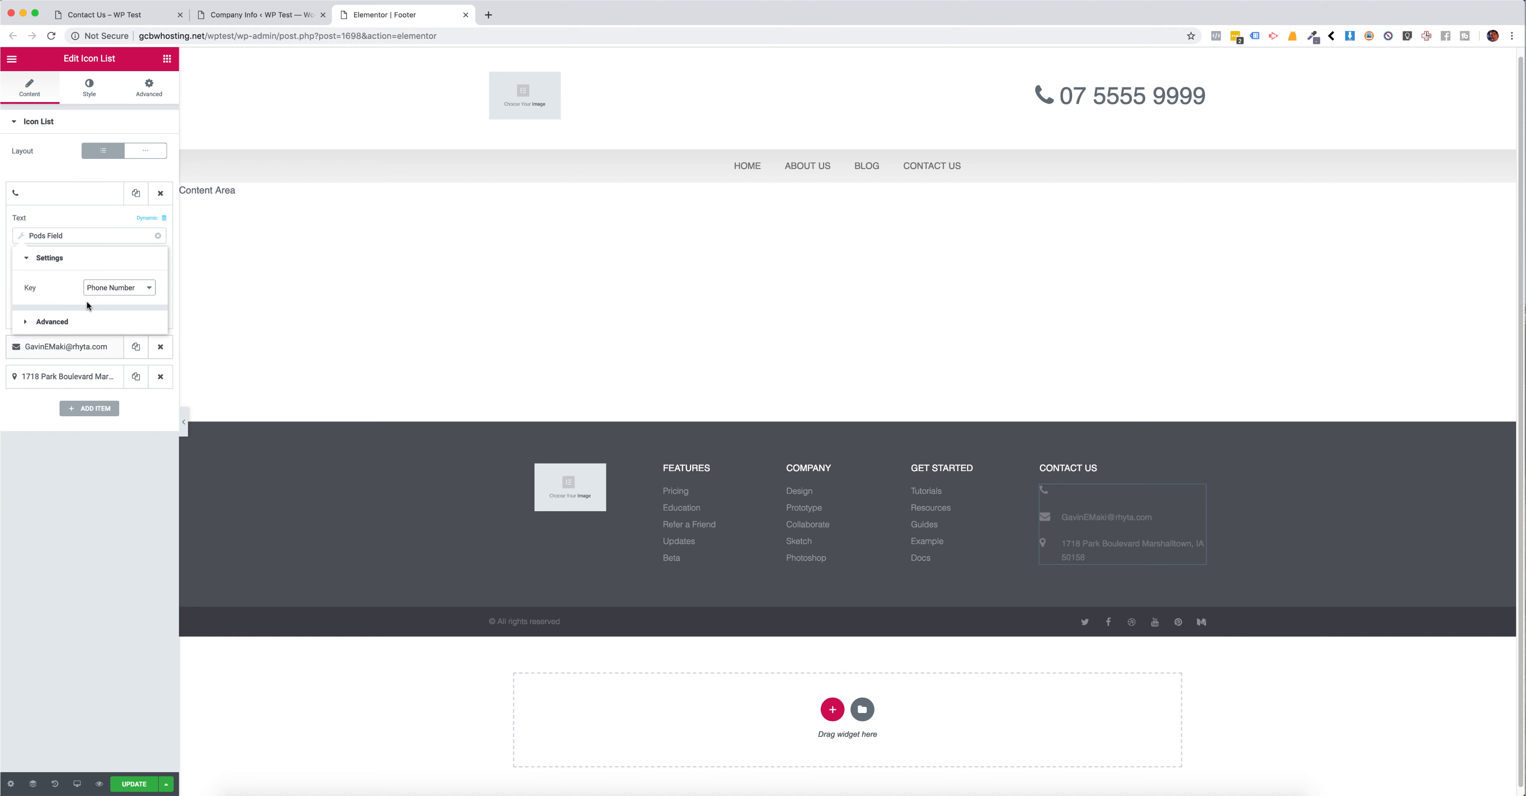
{"action": "left_click", "coordinate": [66, 205]}
Step: Make the footer's envelope item text dynamic using a Pods Field with the key Email Address, and update the footer template
{"action": "left_click", "coordinate": [63, 228]}
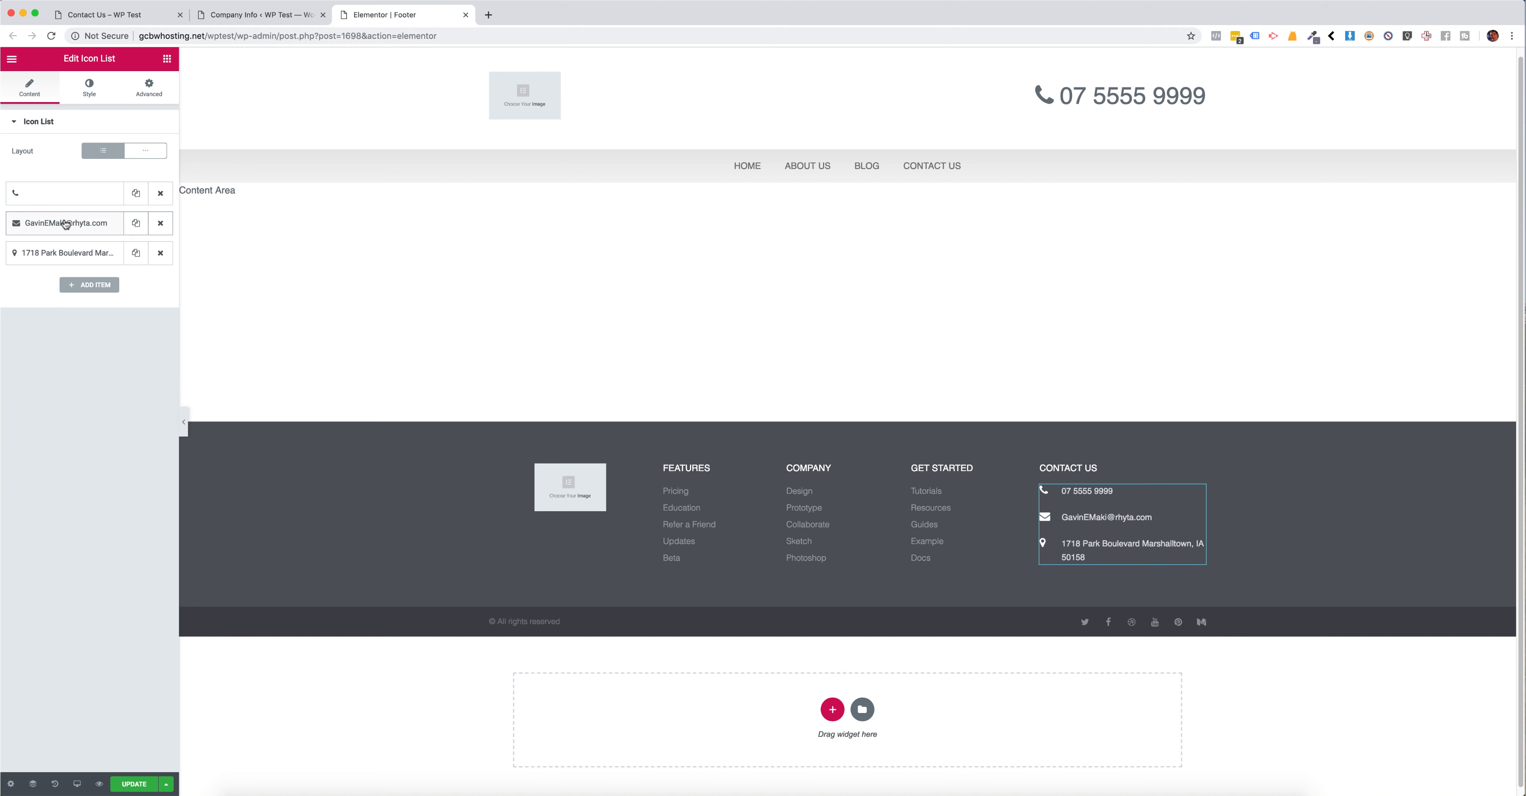
{"action": "left_click", "coordinate": [142, 249]}
{"action": "scroll", "coordinate": [75, 330], "scroll_direction": "down", "scroll_amount": 5}
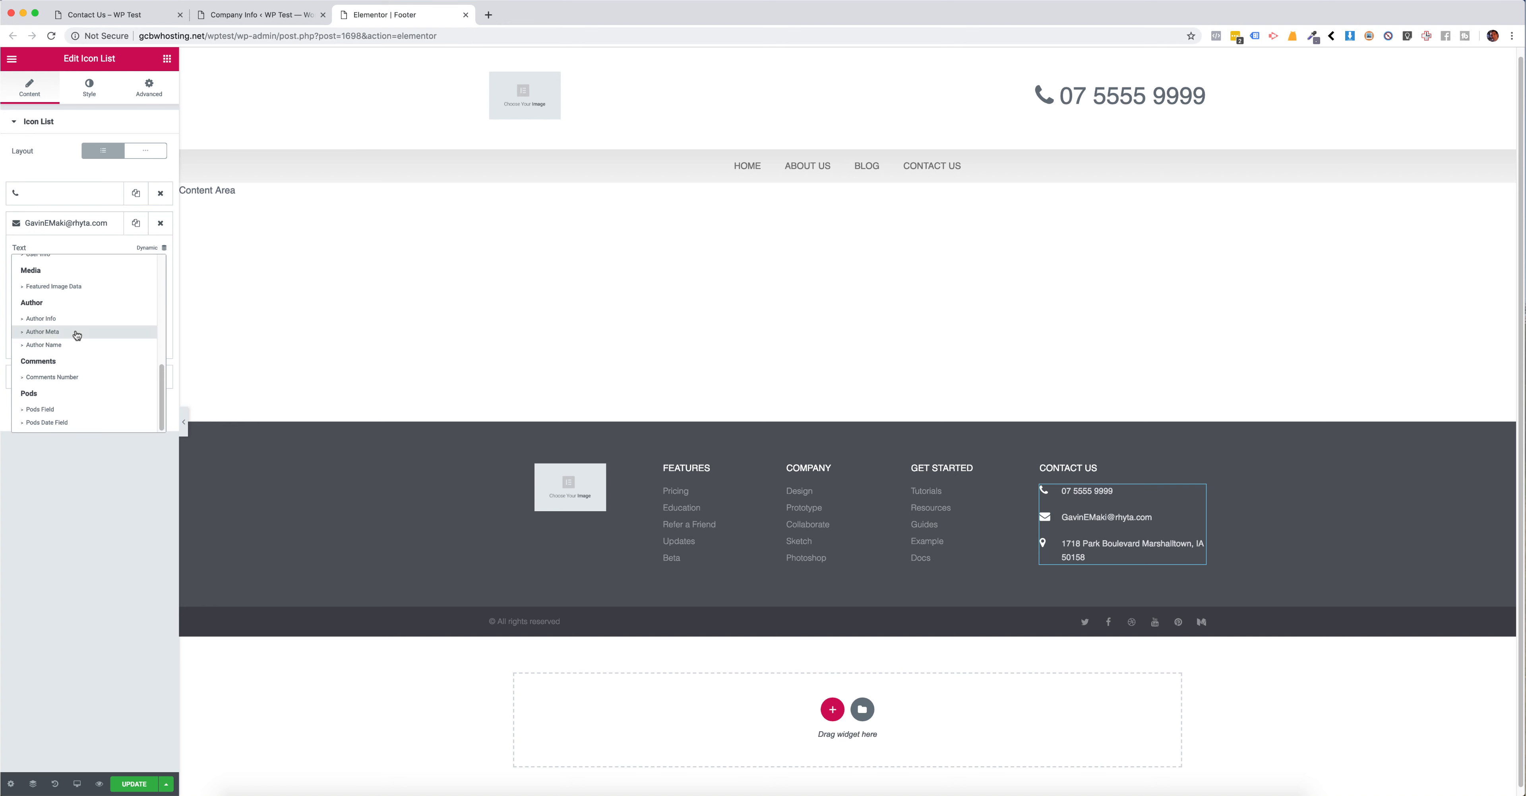
{"action": "left_click", "coordinate": [51, 413]}
{"action": "left_click", "coordinate": [41, 266]}
{"action": "left_click", "coordinate": [103, 318]}
{"action": "left_click", "coordinate": [121, 337]}
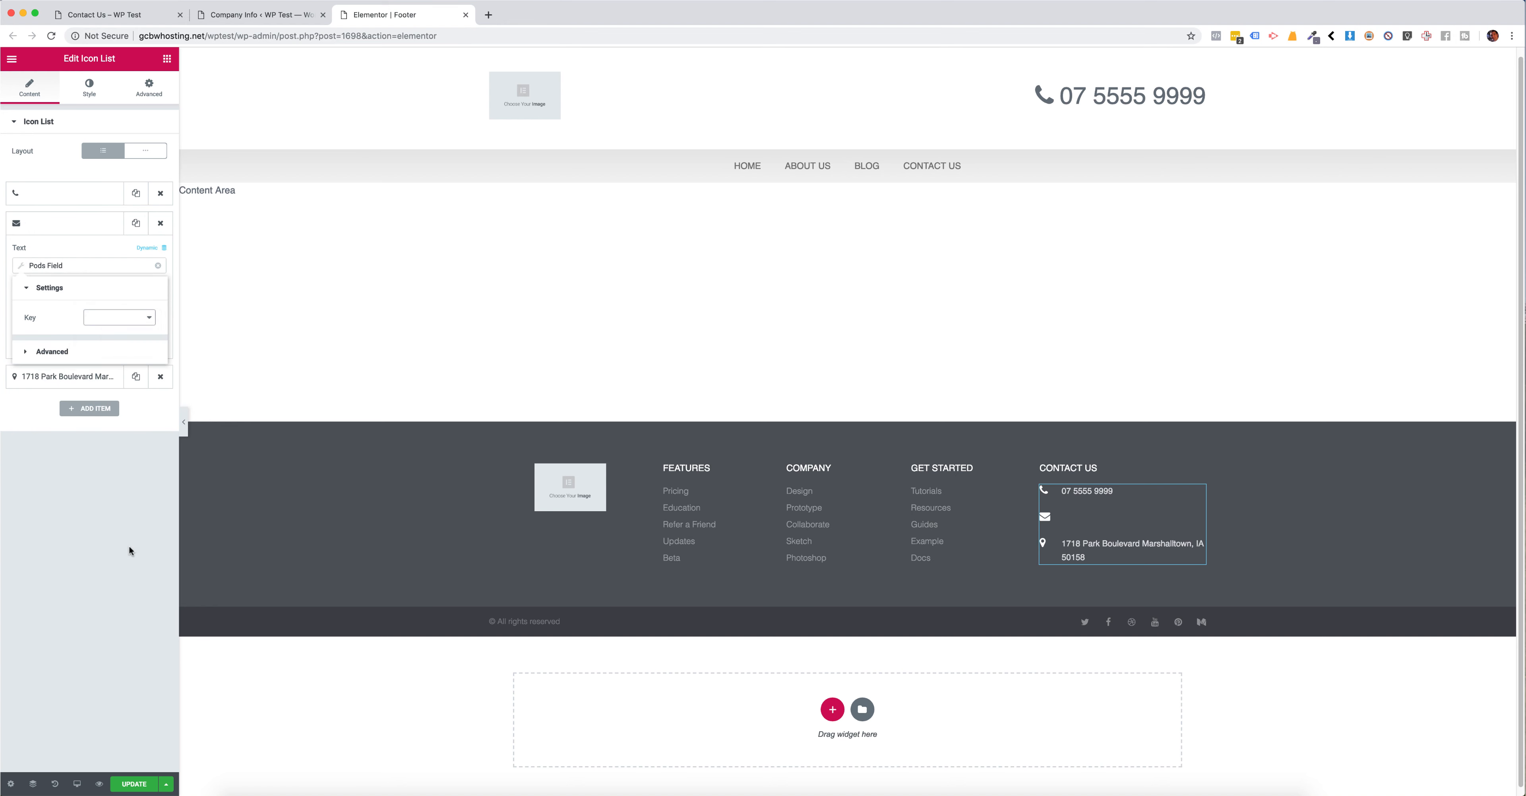
{"action": "left_click", "coordinate": [122, 514]}
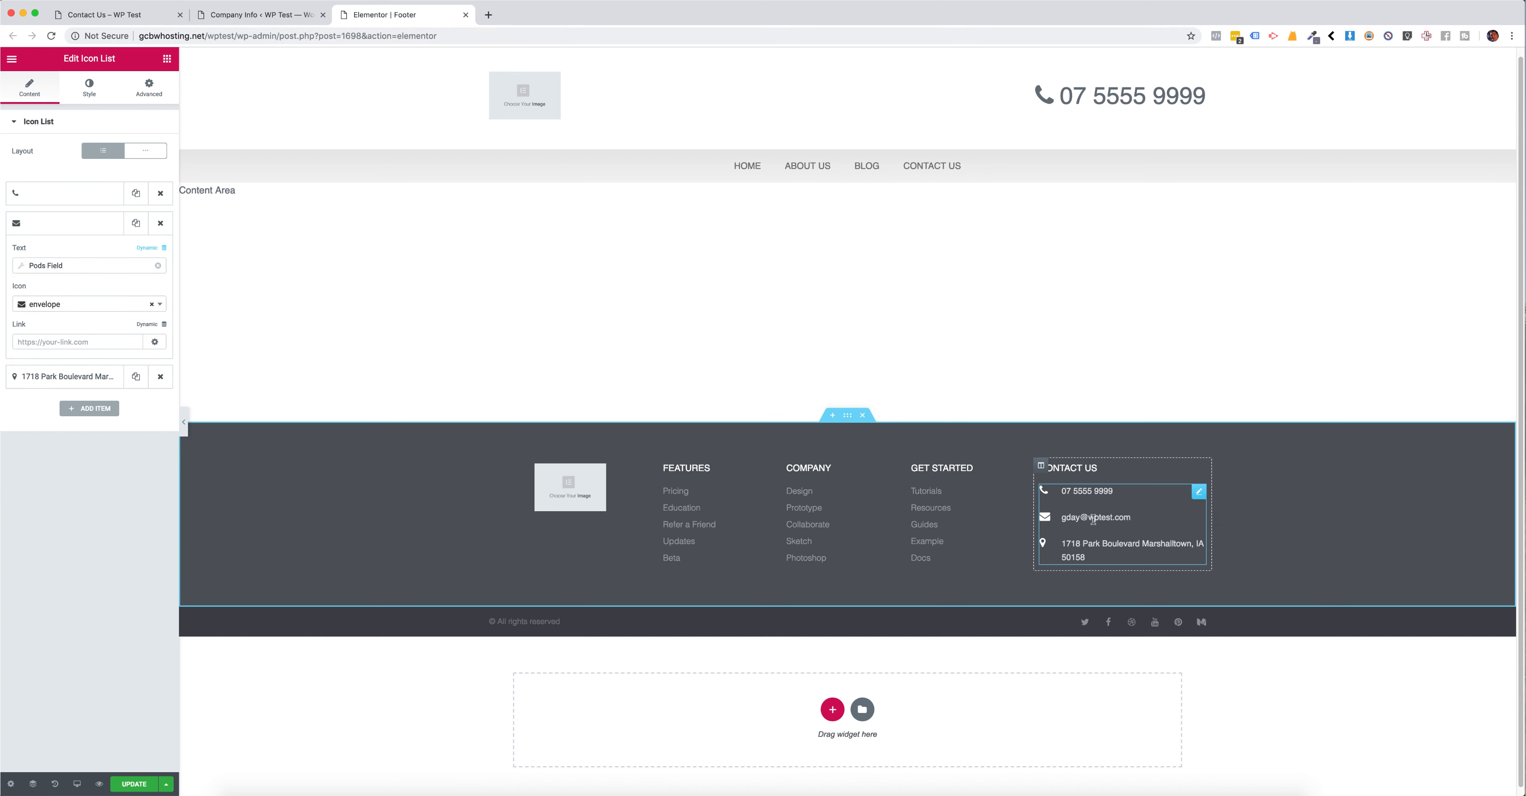
{"action": "left_click", "coordinate": [134, 784]}
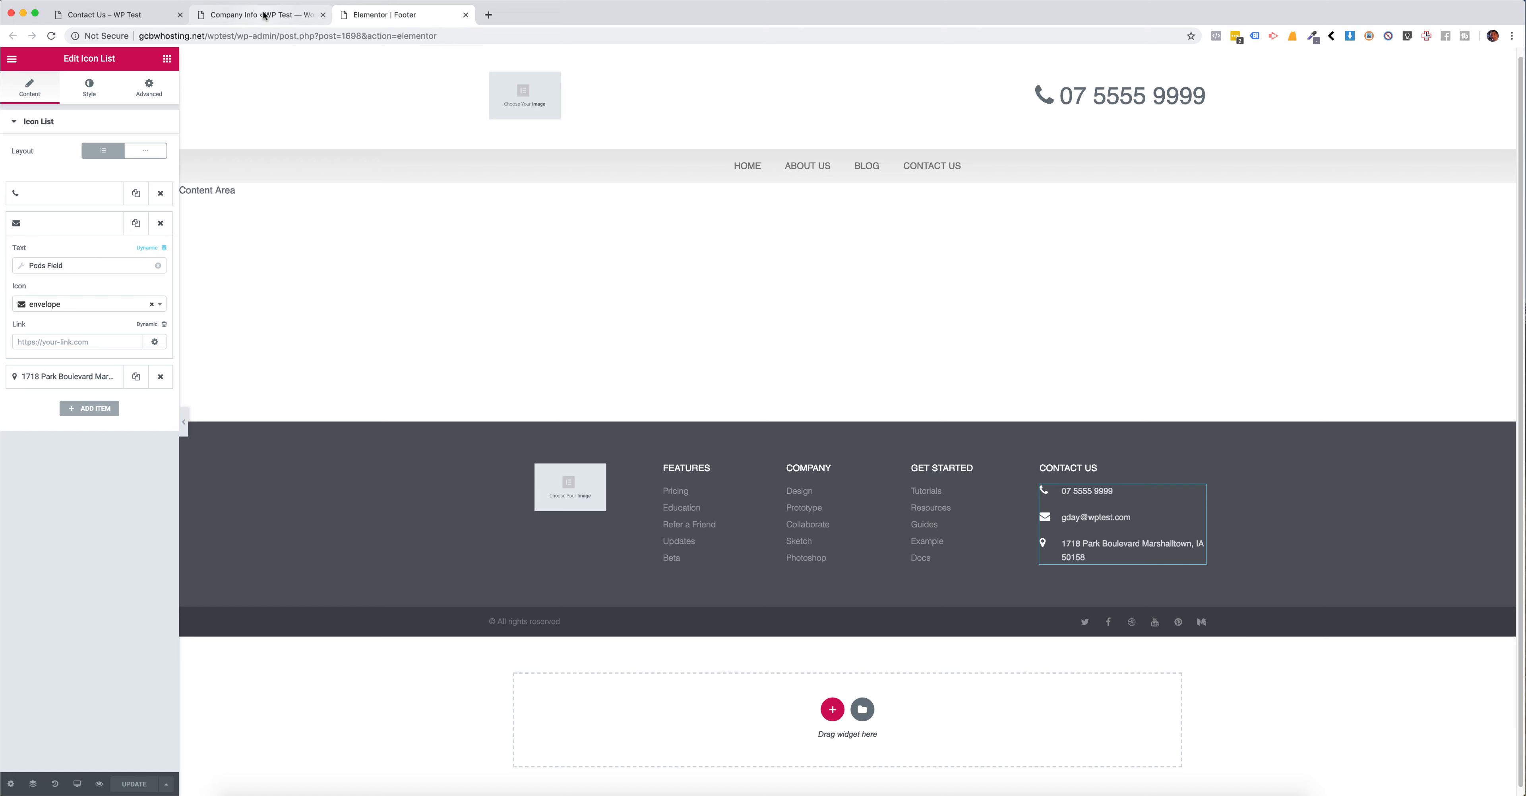
Step: Reload the published Contact Us page and check the phone and email shown in its footer
{"action": "left_click", "coordinate": [126, 15]}
{"action": "key", "text": "super+r"}
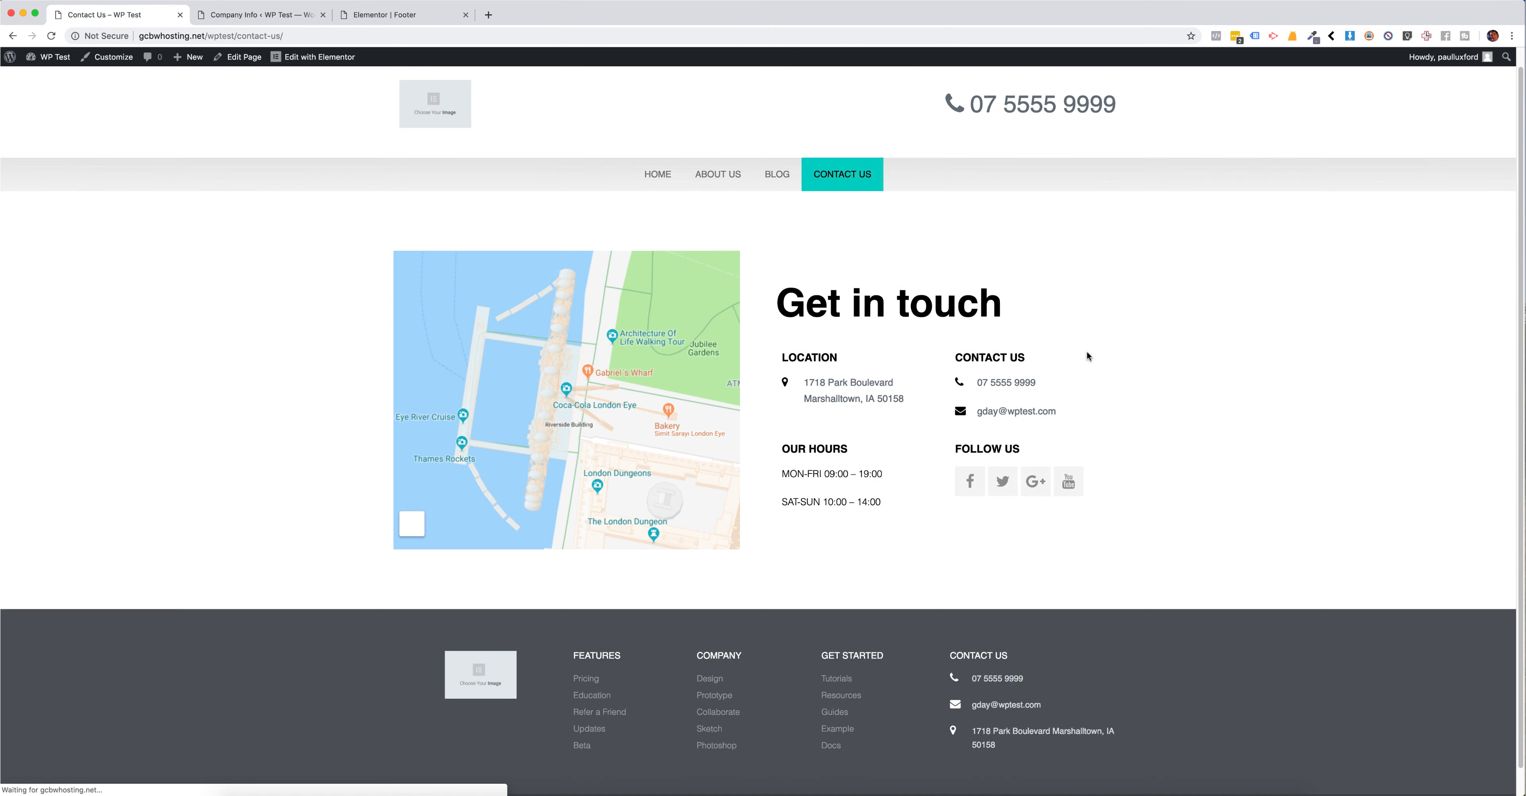
{"action": "scroll", "coordinate": [1102, 337], "scroll_direction": "down", "scroll_amount": 2}
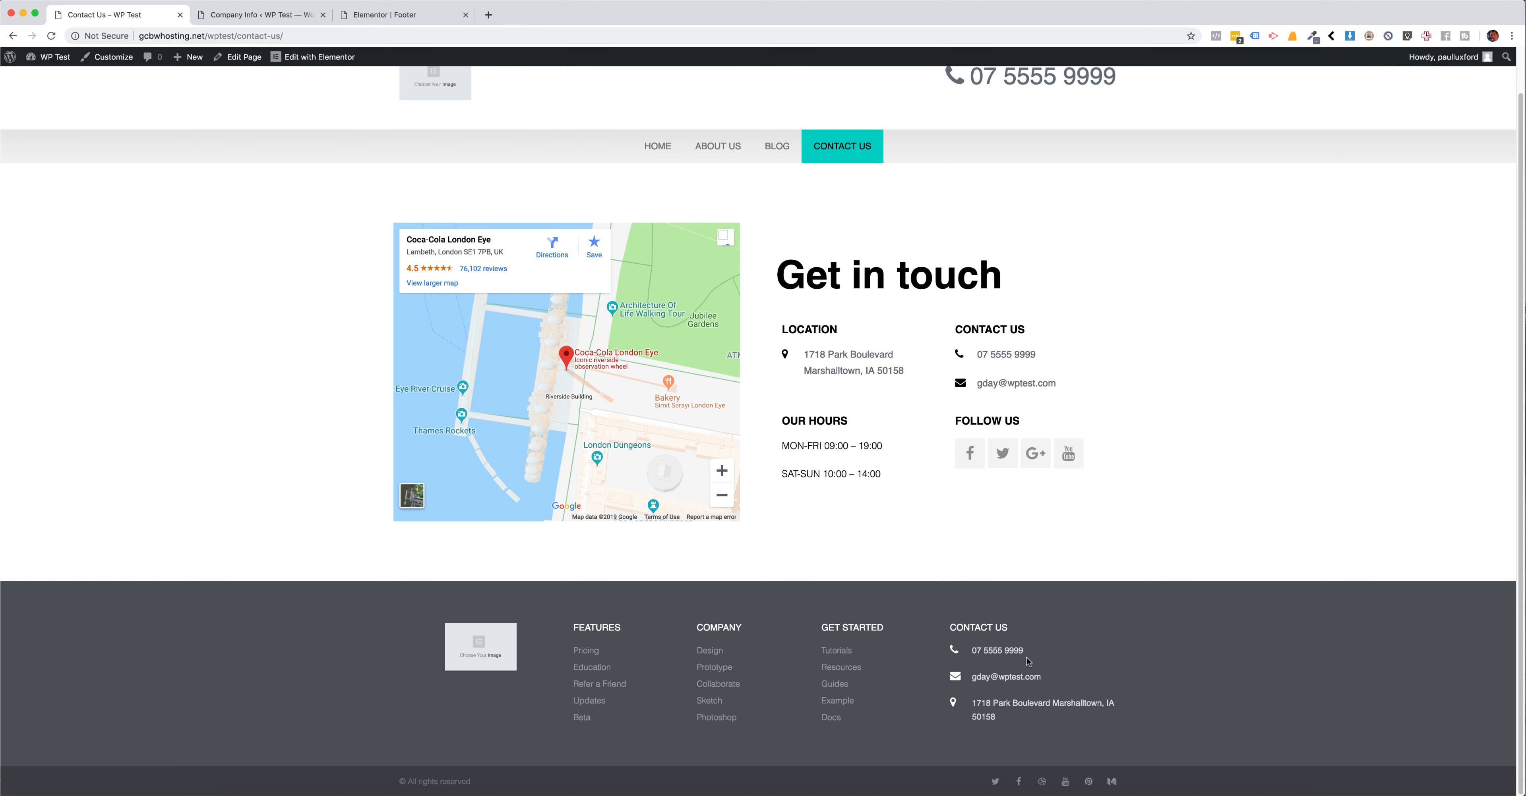
{"action": "scroll", "coordinate": [1194, 388], "scroll_direction": "up", "scroll_amount": 1}
{"action": "scroll", "coordinate": [1194, 388], "scroll_direction": "down", "scroll_amount": 1}
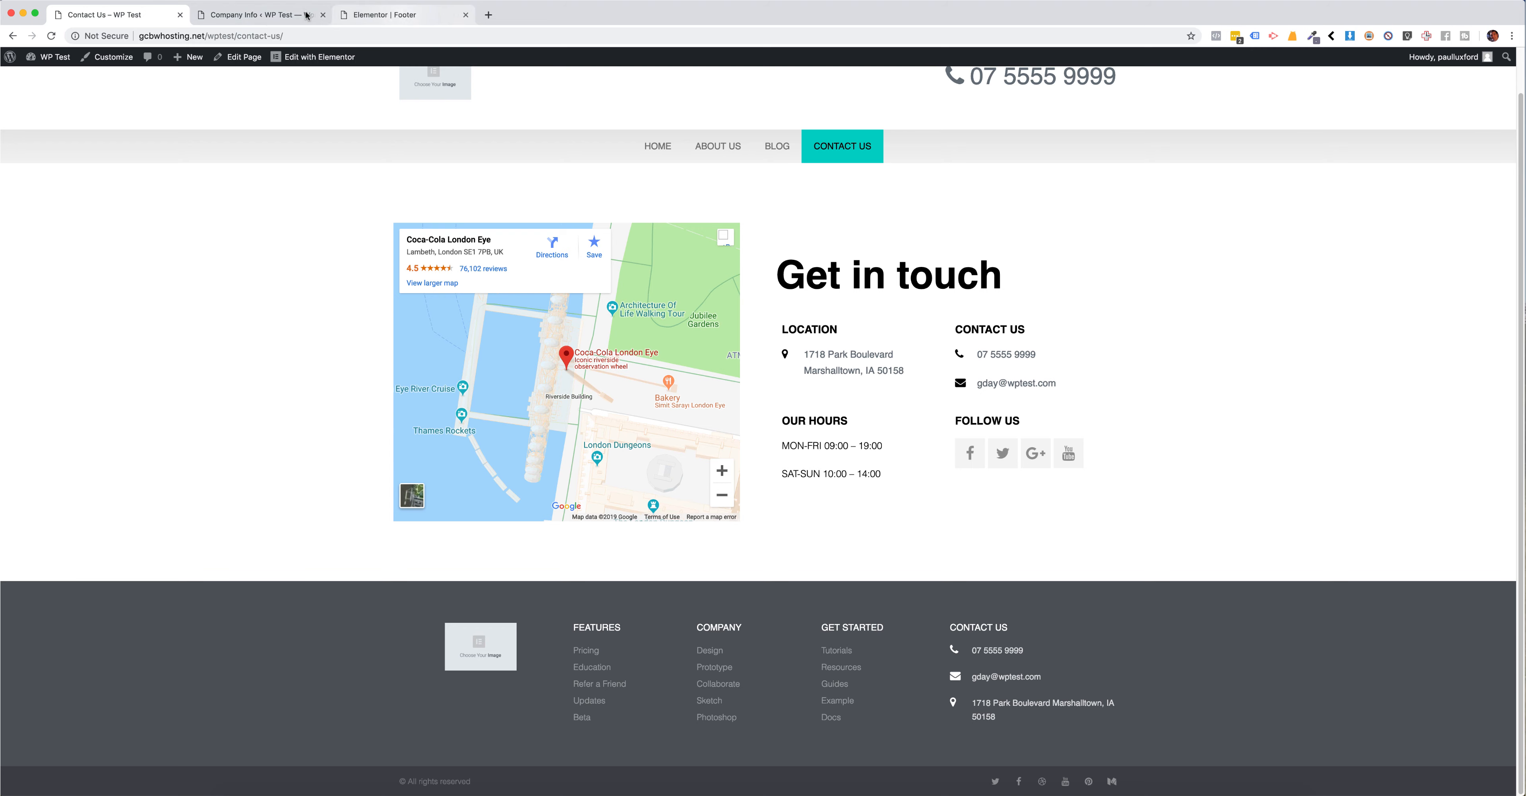
Step: Replace the Phone Number on the Company Info settings page with a new 1300 number
{"action": "left_click", "coordinate": [267, 17]}
{"action": "triple_click", "coordinate": [325, 156]}
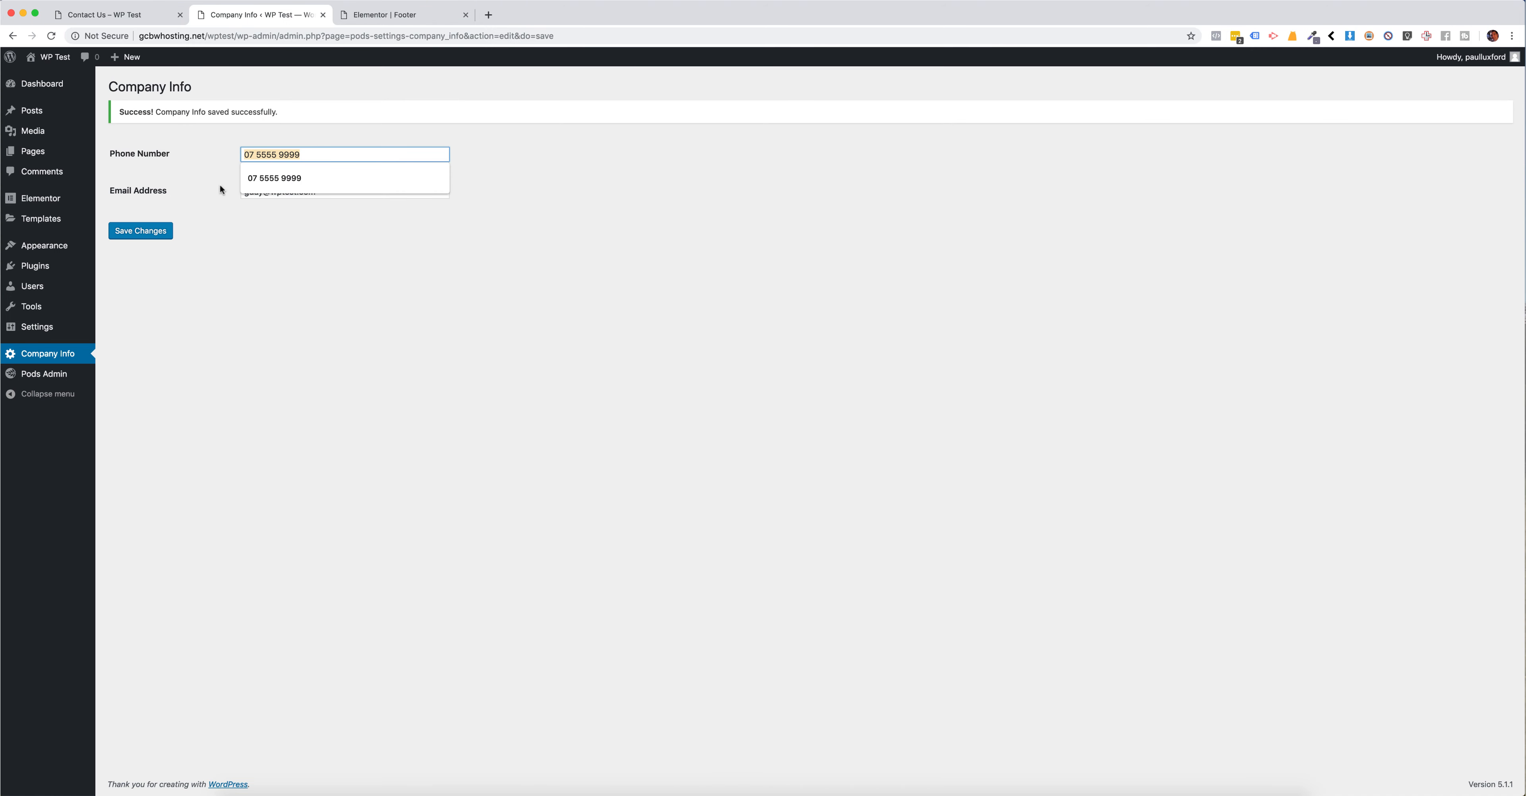
{"action": "type", "text": "1300"}
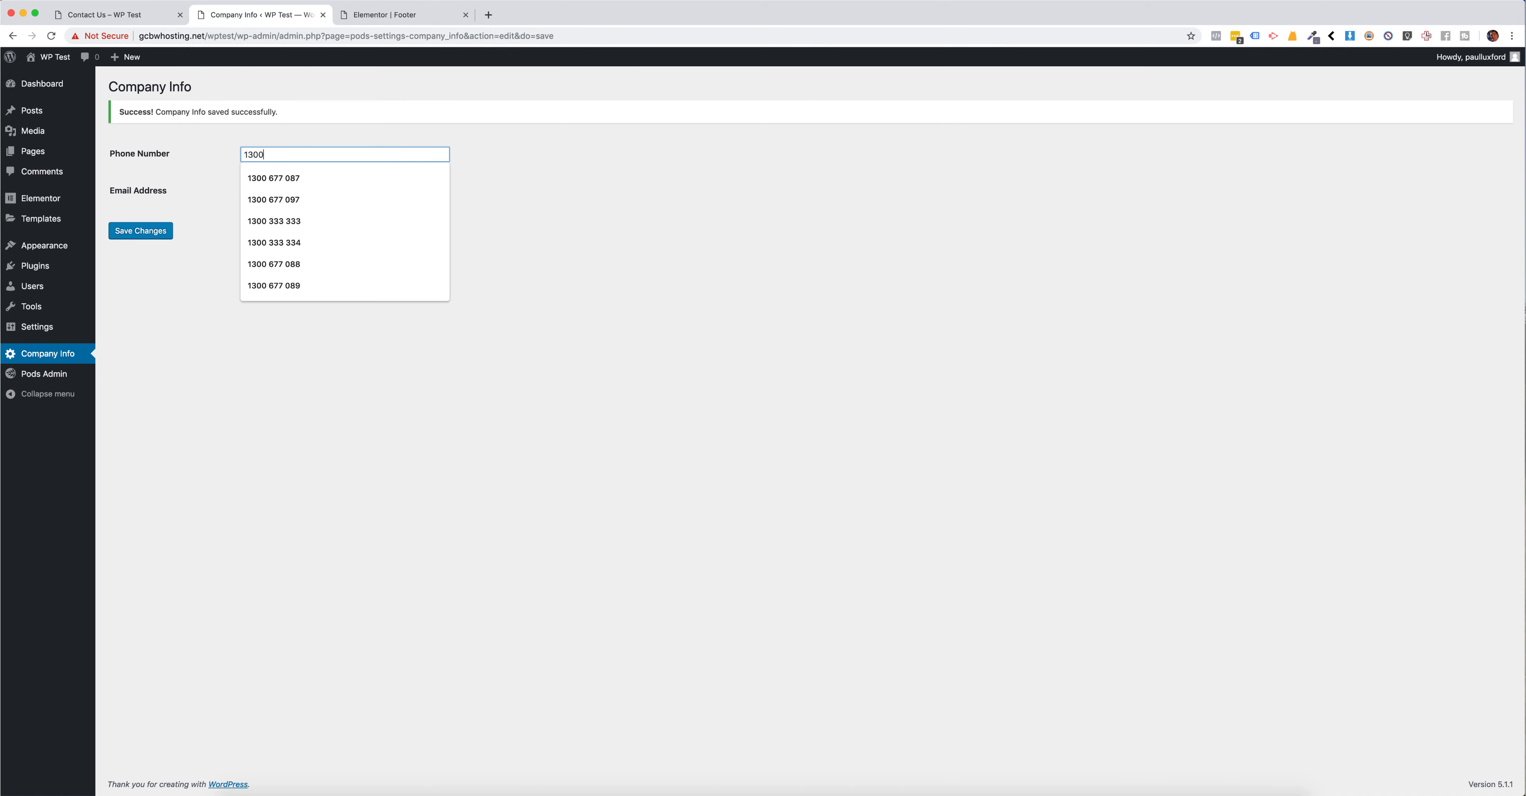
{"action": "left_click", "coordinate": [295, 181]}
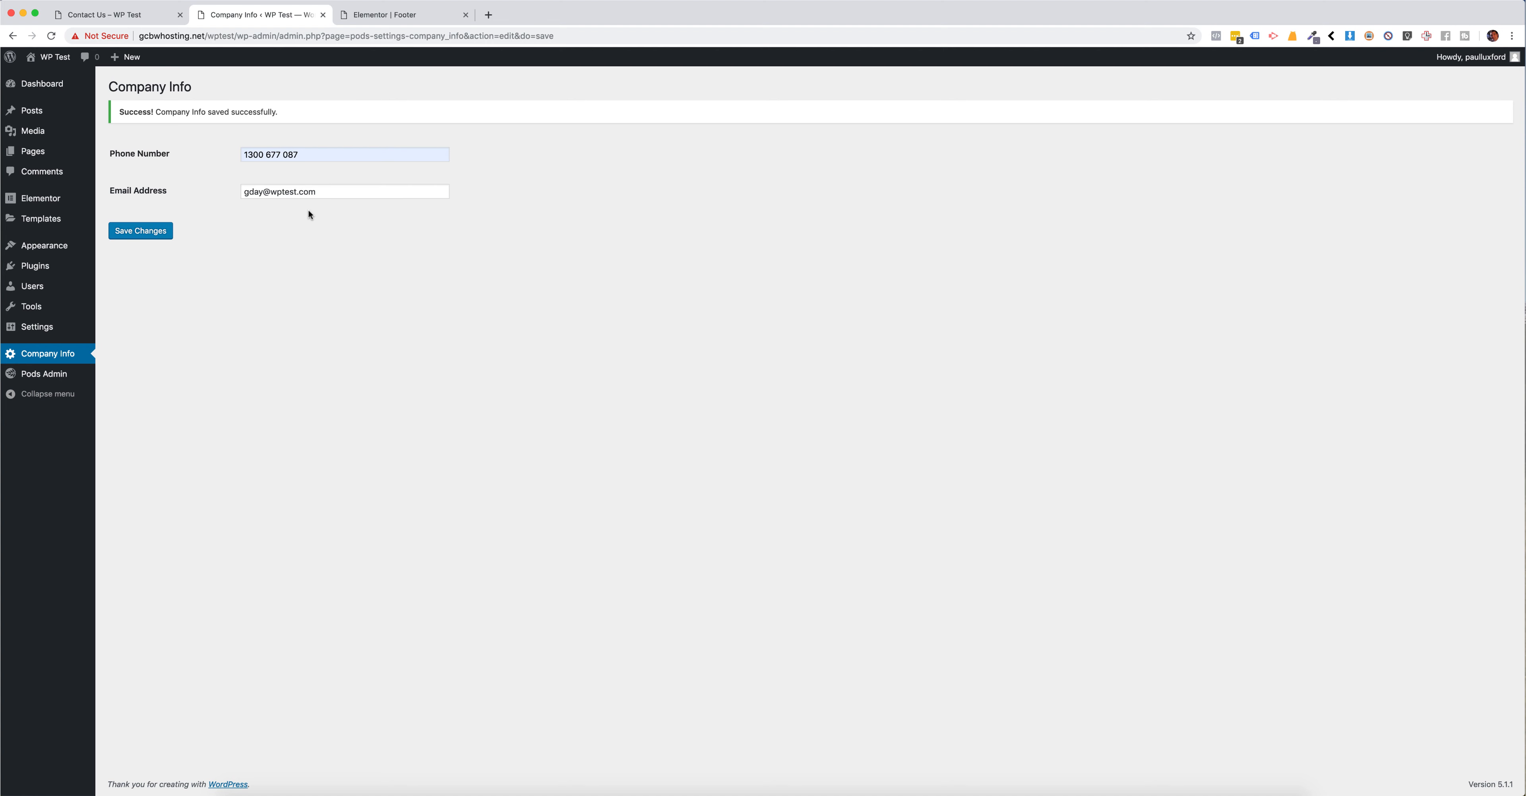
Step: Replace the part before the @ in the Company Info Email Address with a new name, keeping the wptest.com domain
{"action": "double_click", "coordinate": [273, 192]}
{"action": "left_click_drag", "start_coordinate": [272, 193], "coordinate": [256, 190]}
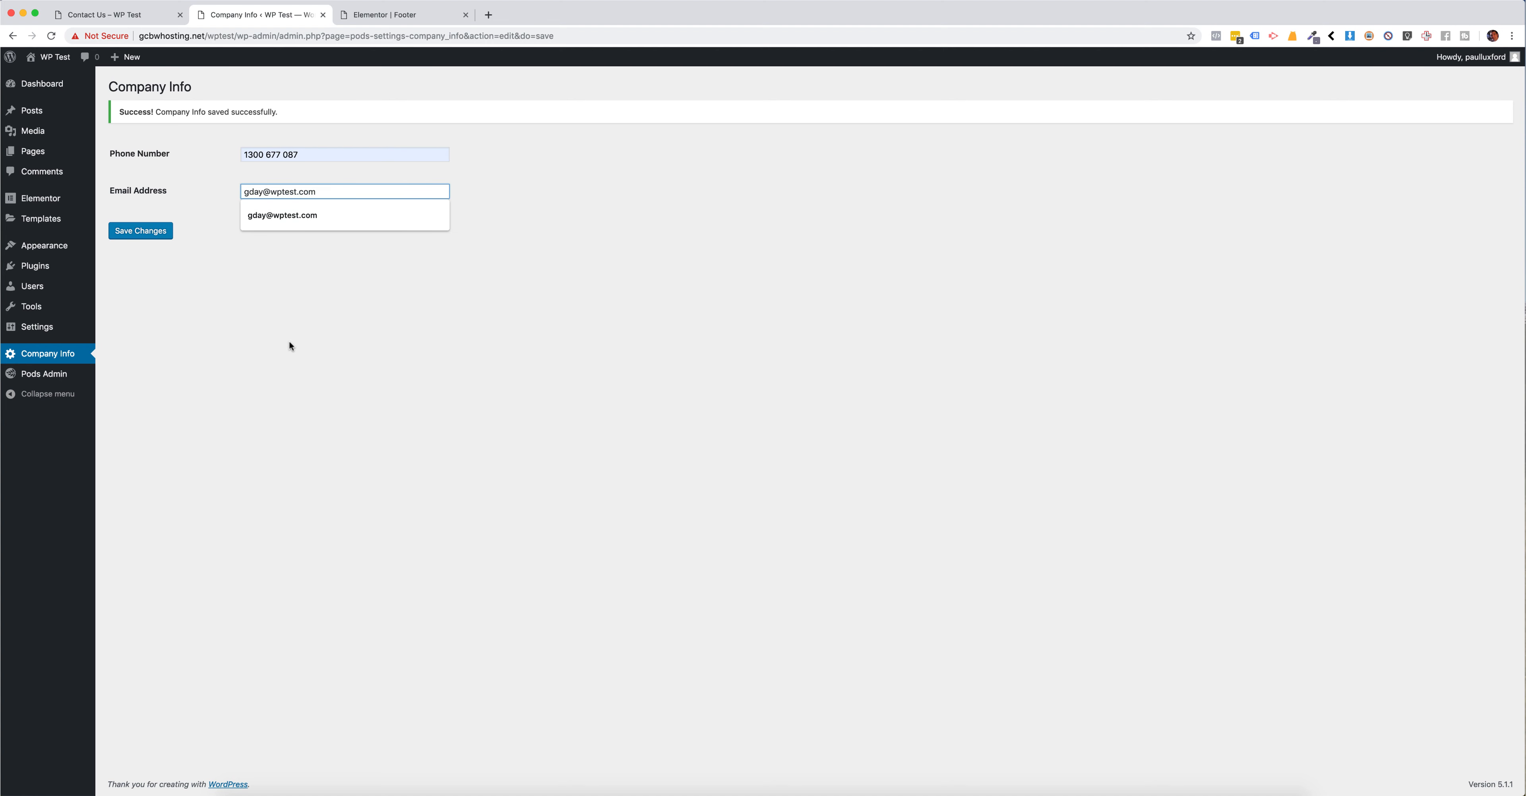
{"action": "left_click_drag", "start_coordinate": [265, 192], "coordinate": [192, 192]}
{"action": "left_click", "coordinate": [244, 377]}
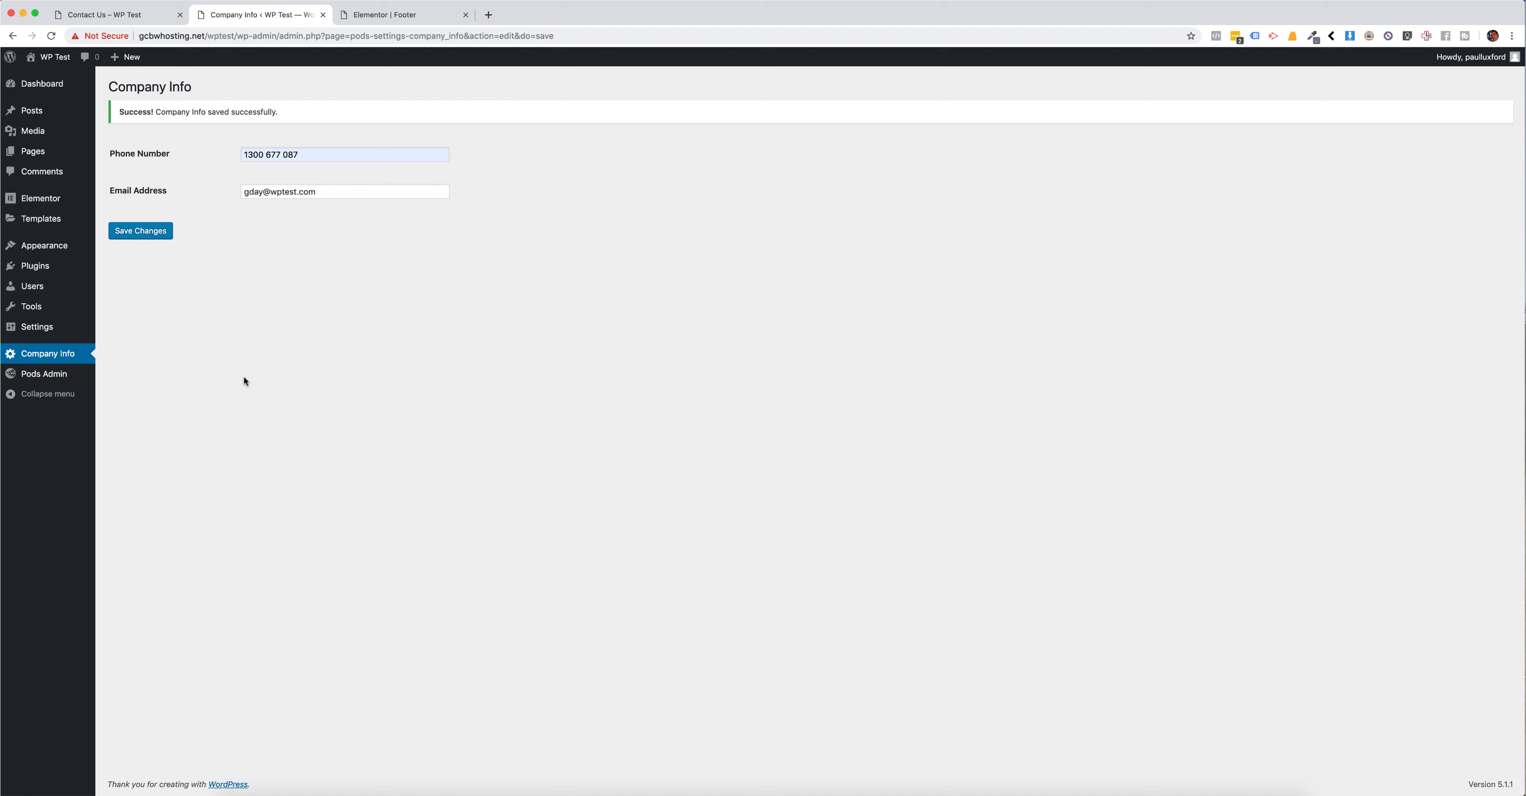
{"action": "left_click", "coordinate": [259, 193]}
{"action": "left_click", "coordinate": [292, 277]}
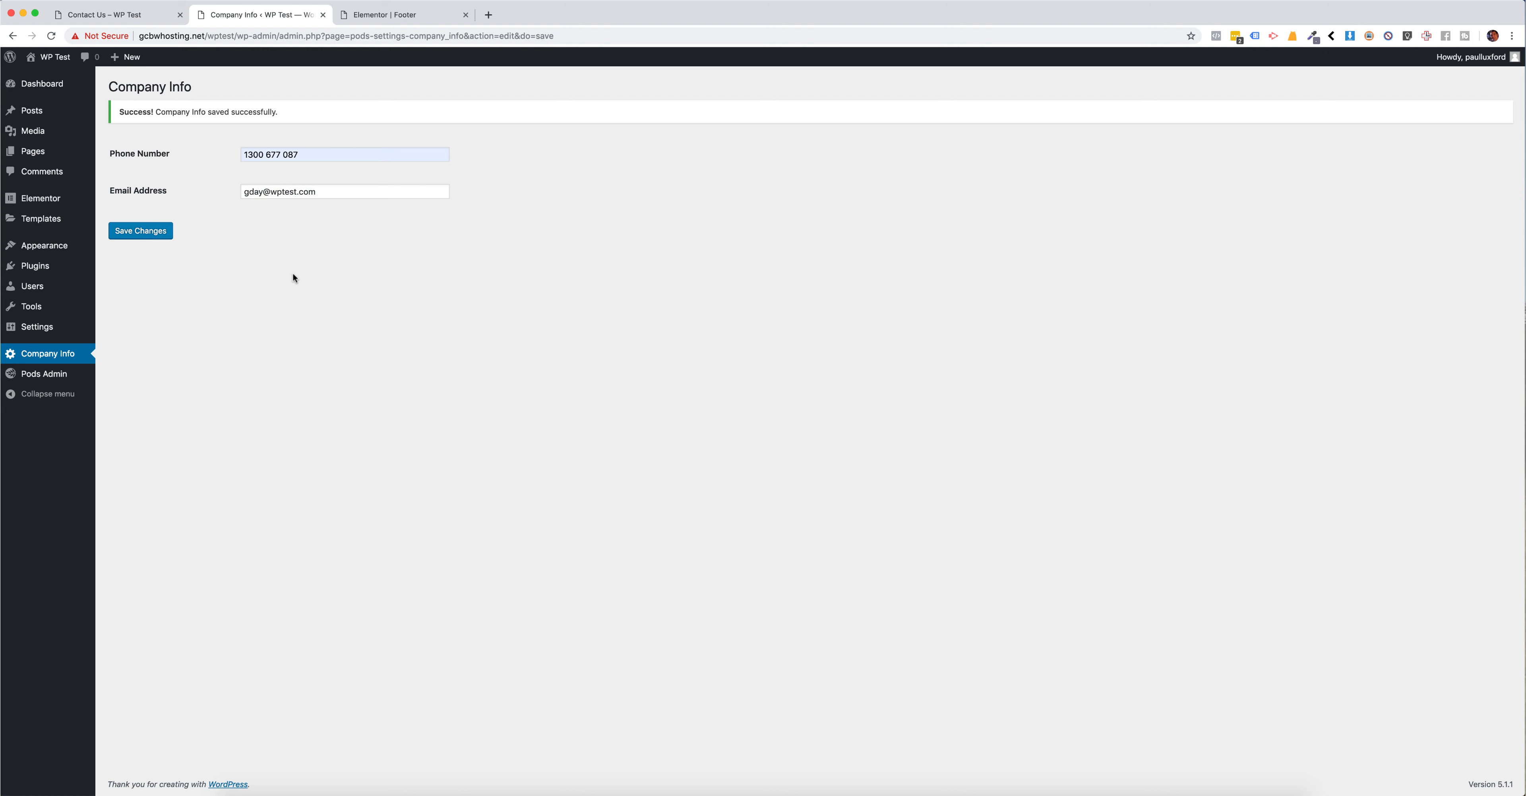
{"action": "left_click", "coordinate": [260, 192]}
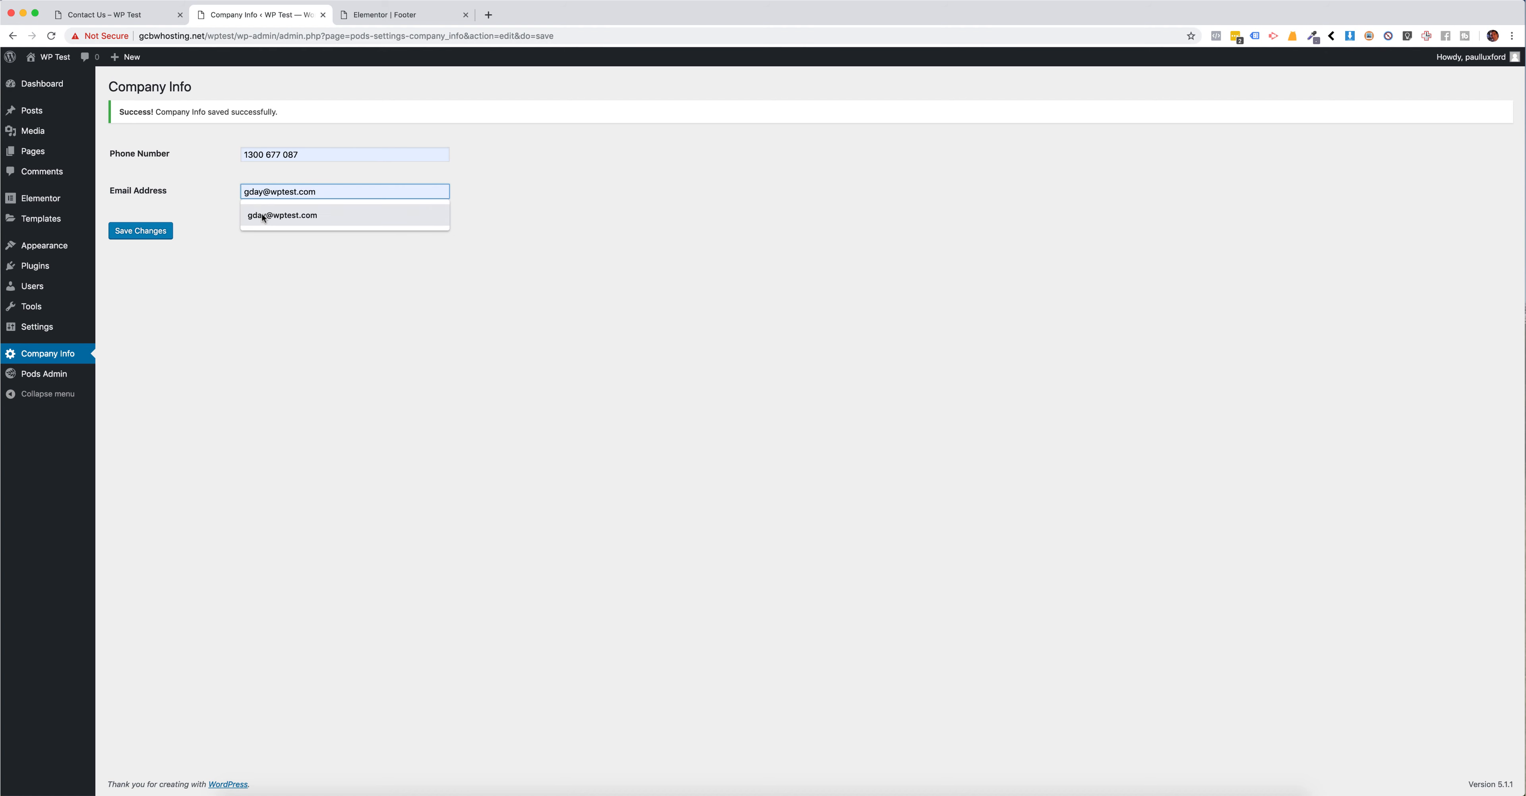
{"action": "double_click", "coordinate": [254, 192]}
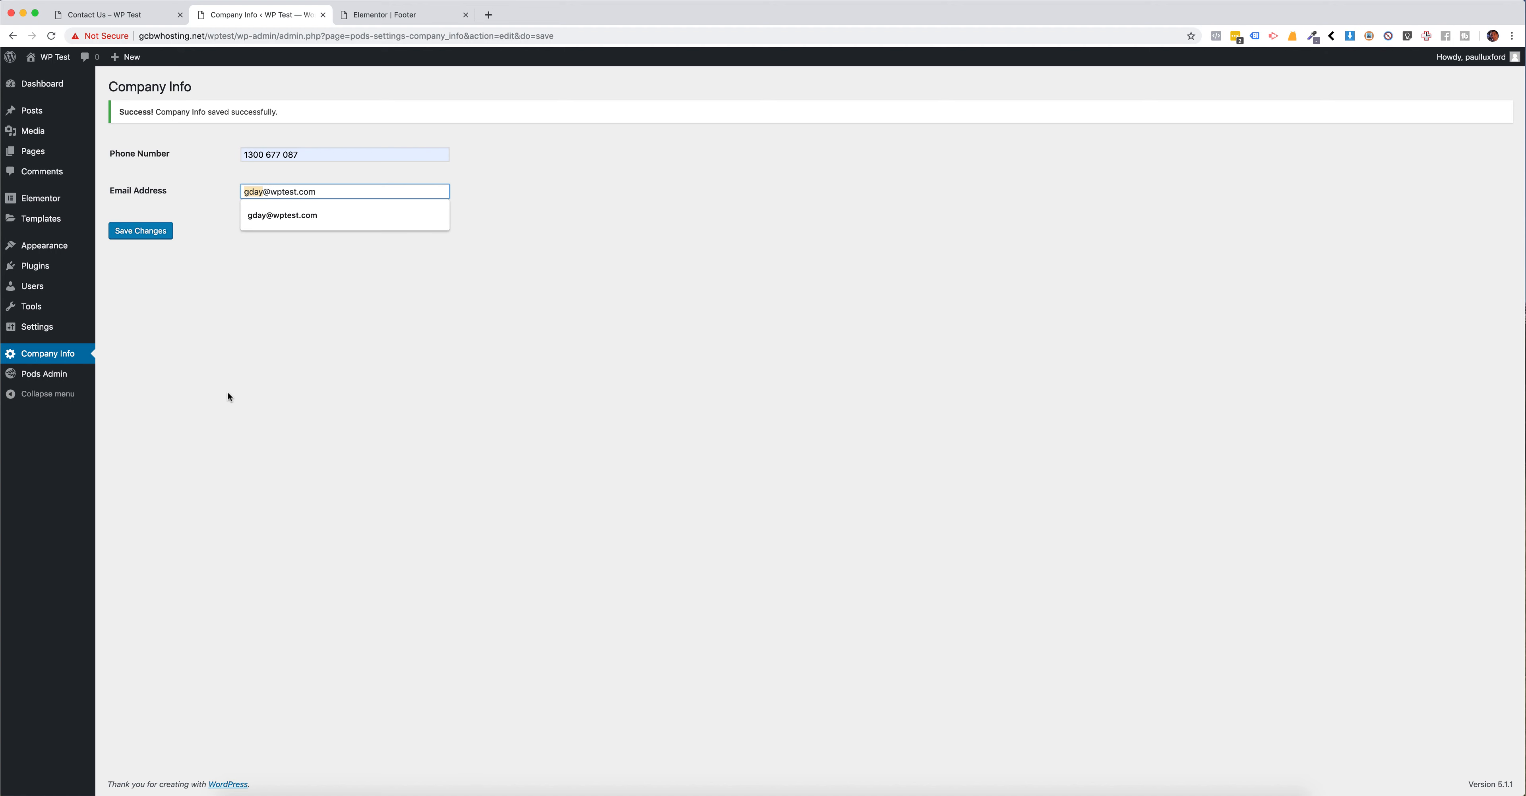
{"action": "type", "text": "elementor"}
{"action": "type", "text": "isthe"}
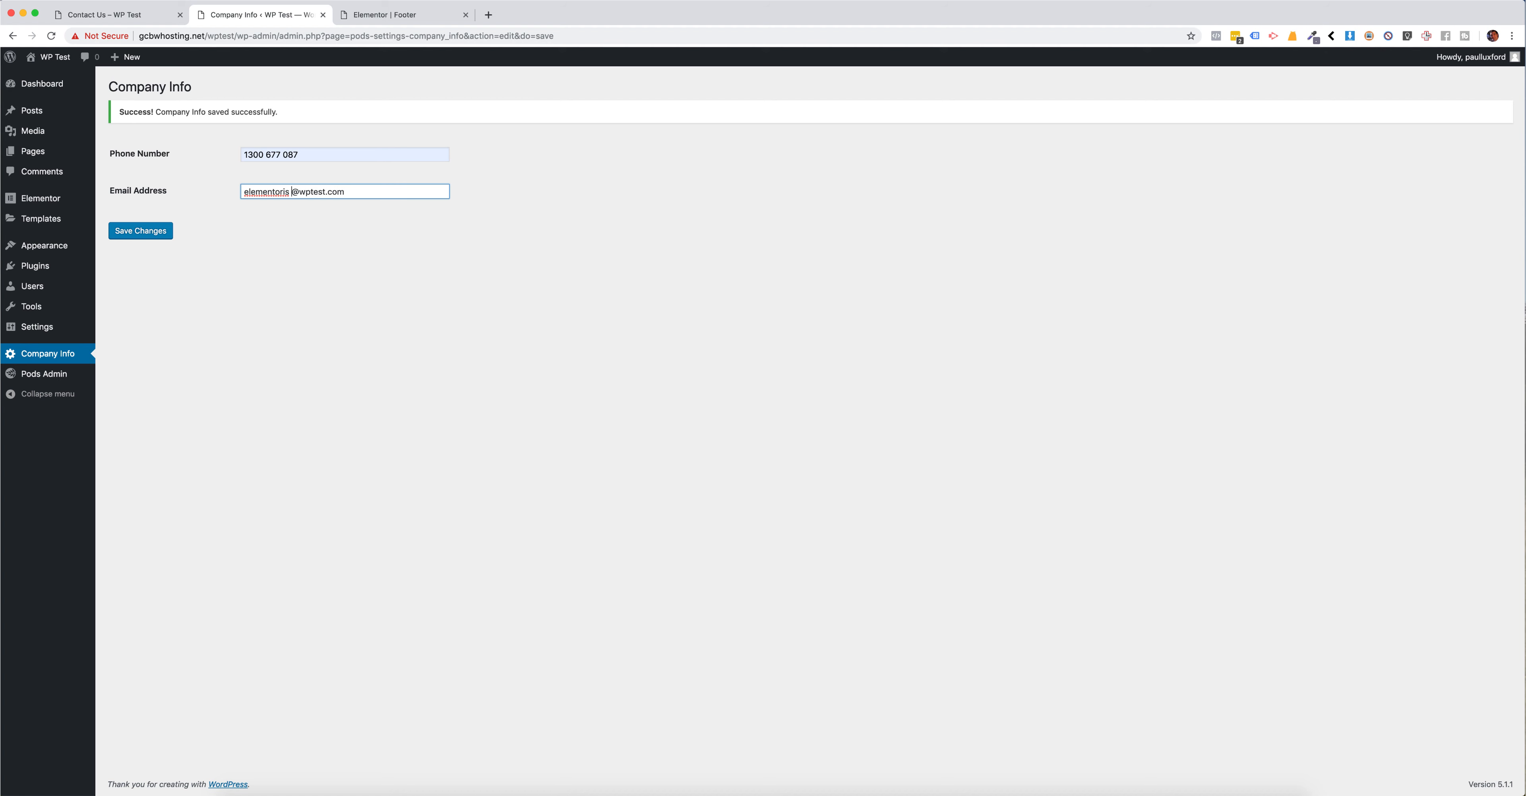
{"action": "type", "text": "best"}
{"action": "left_click_drag", "start_coordinate": [335, 193], "coordinate": [229, 192]}
{"action": "left_click", "coordinate": [271, 242]}
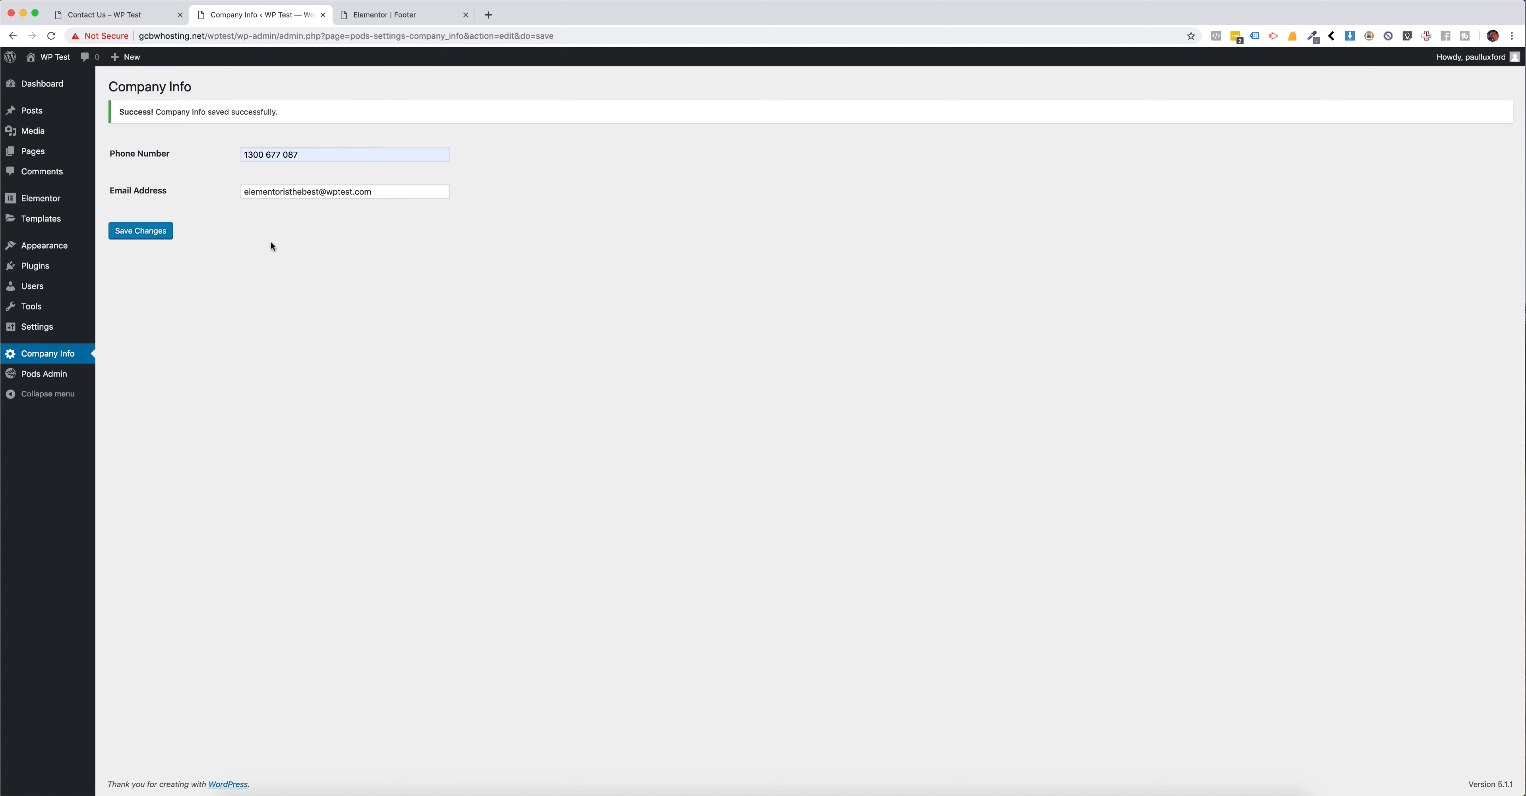
Step: Change the ending of the email address's name to a shorter wording and save the Company Info settings
{"action": "left_click_drag", "start_coordinate": [319, 191], "coordinate": [285, 193]}
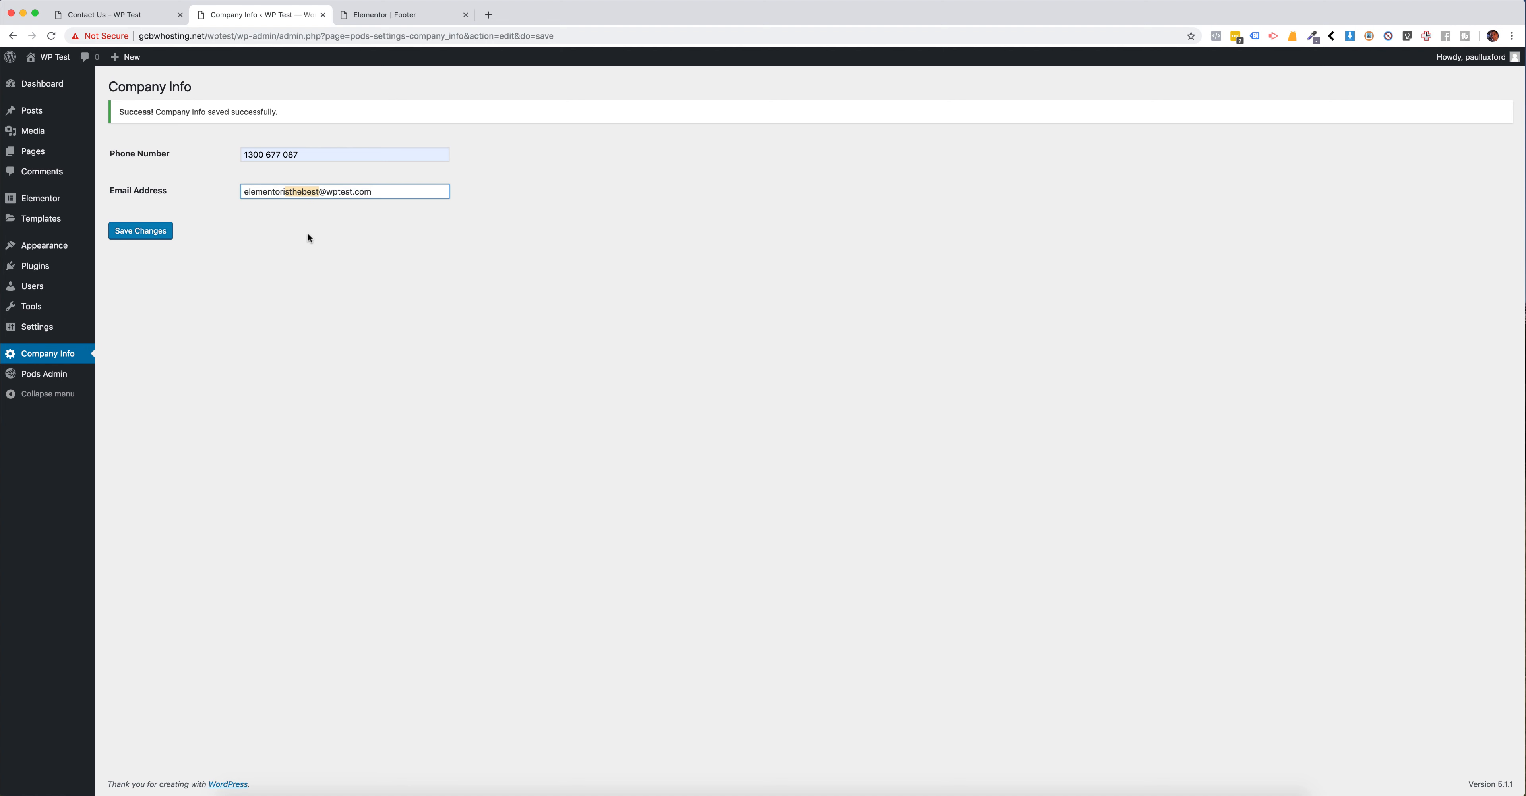
{"action": "key", "text": "BackSpace"}
{"action": "type", "text": "shot"}
{"action": "left_click", "coordinate": [127, 236]}
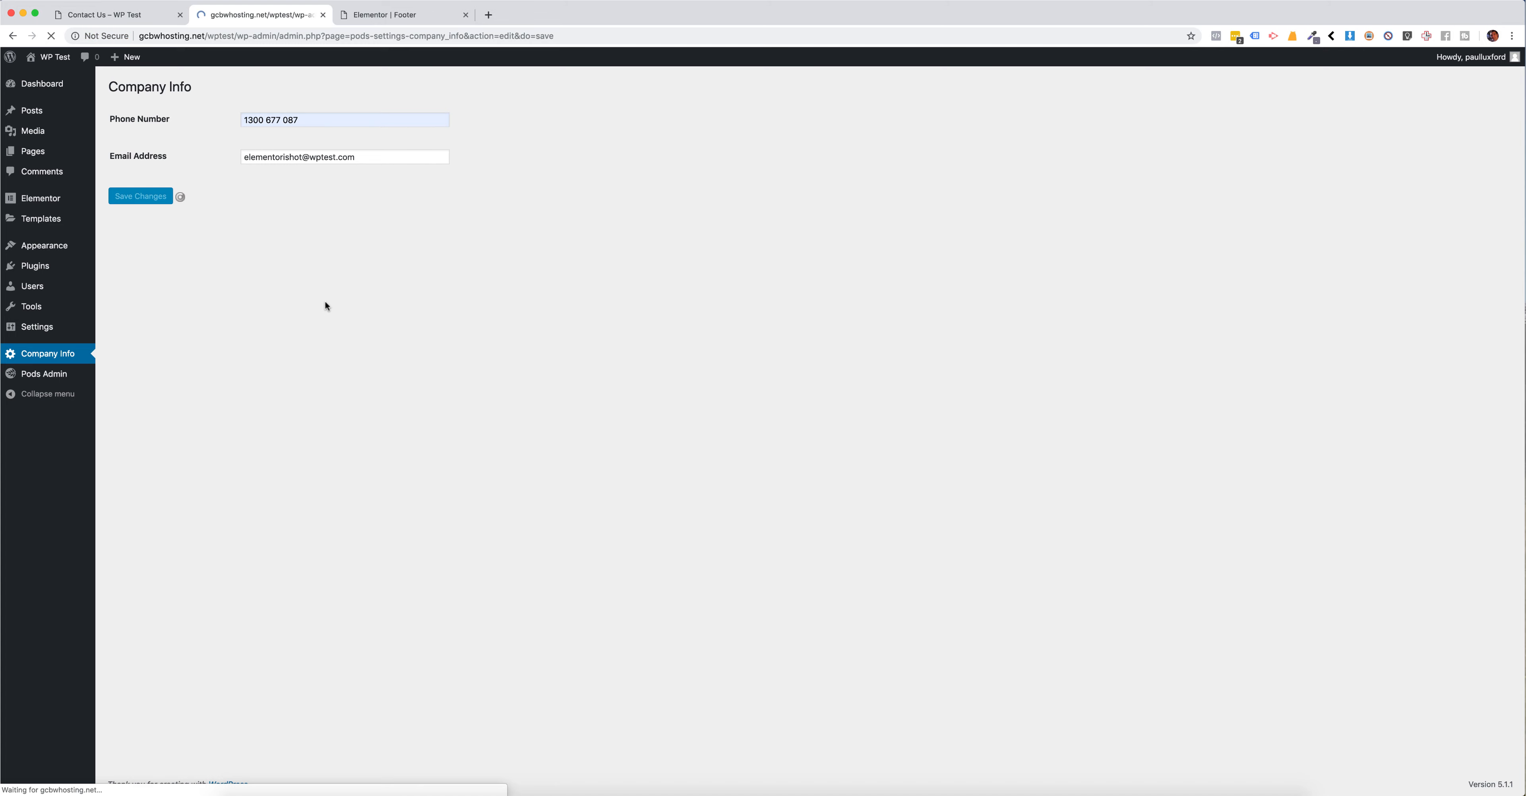
Step: Reload the Contact Us page and compare the phone and email in the header, contact section and footer with the saved settings
{"action": "left_click", "coordinate": [123, 16]}
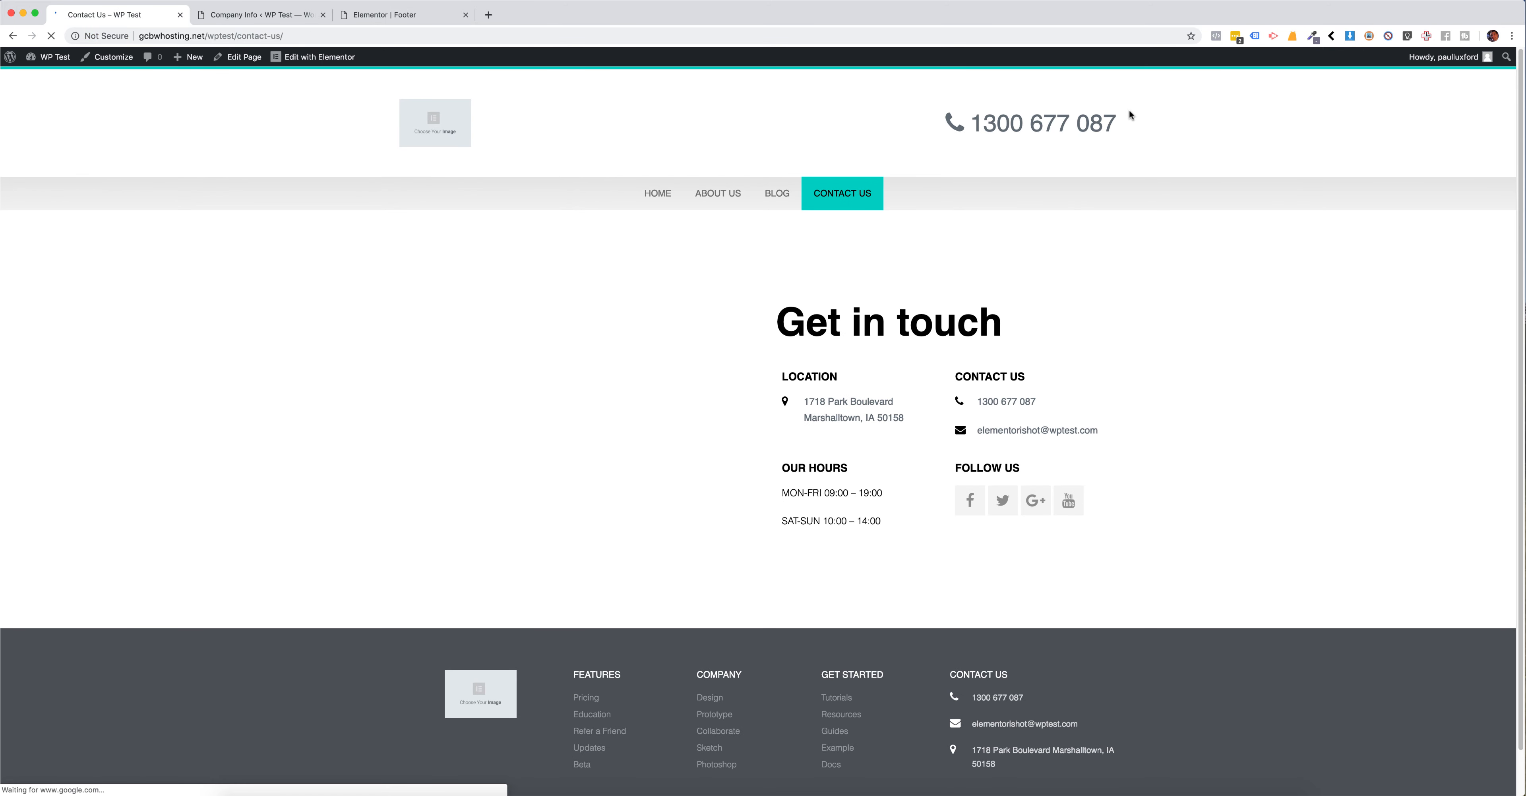
{"action": "left_click_drag", "start_coordinate": [1131, 116], "coordinate": [971, 126]}
{"action": "left_click", "coordinate": [1127, 259]}
{"action": "left_click_drag", "start_coordinate": [1105, 444], "coordinate": [995, 429]}
{"action": "left_click", "coordinate": [1042, 456]}
{"action": "scroll", "coordinate": [1179, 456], "scroll_direction": "down", "scroll_amount": 2}
{"action": "left_click_drag", "start_coordinate": [1041, 660], "coordinate": [968, 654]}
{"action": "left_click_drag", "start_coordinate": [1083, 676], "coordinate": [972, 677]}
{"action": "left_click", "coordinate": [1128, 640]}
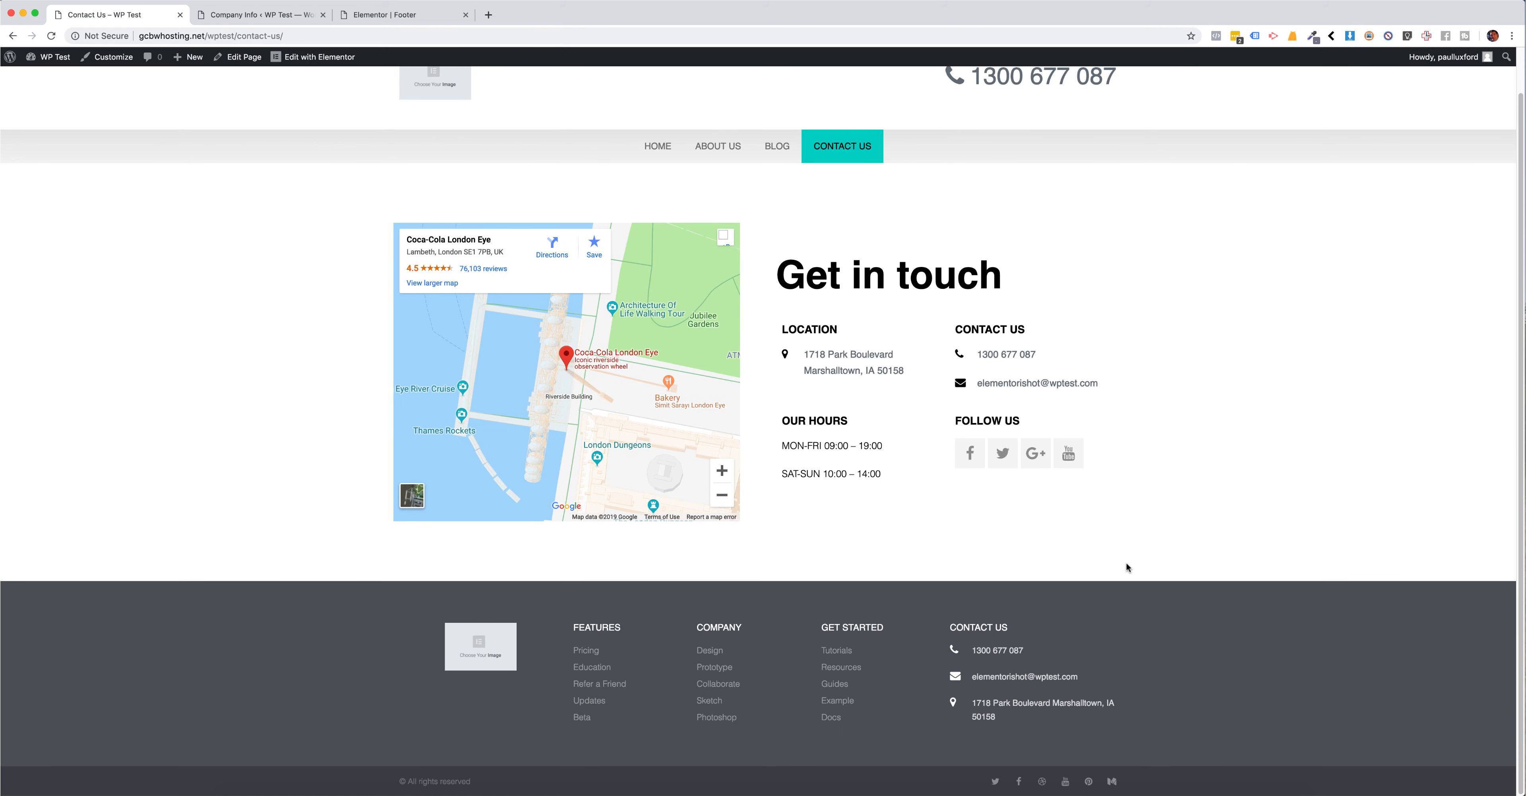
{"action": "scroll", "coordinate": [1145, 529], "scroll_direction": "up", "scroll_amount": 2}
{"action": "scroll", "coordinate": [1146, 271], "scroll_direction": "down", "scroll_amount": 2}
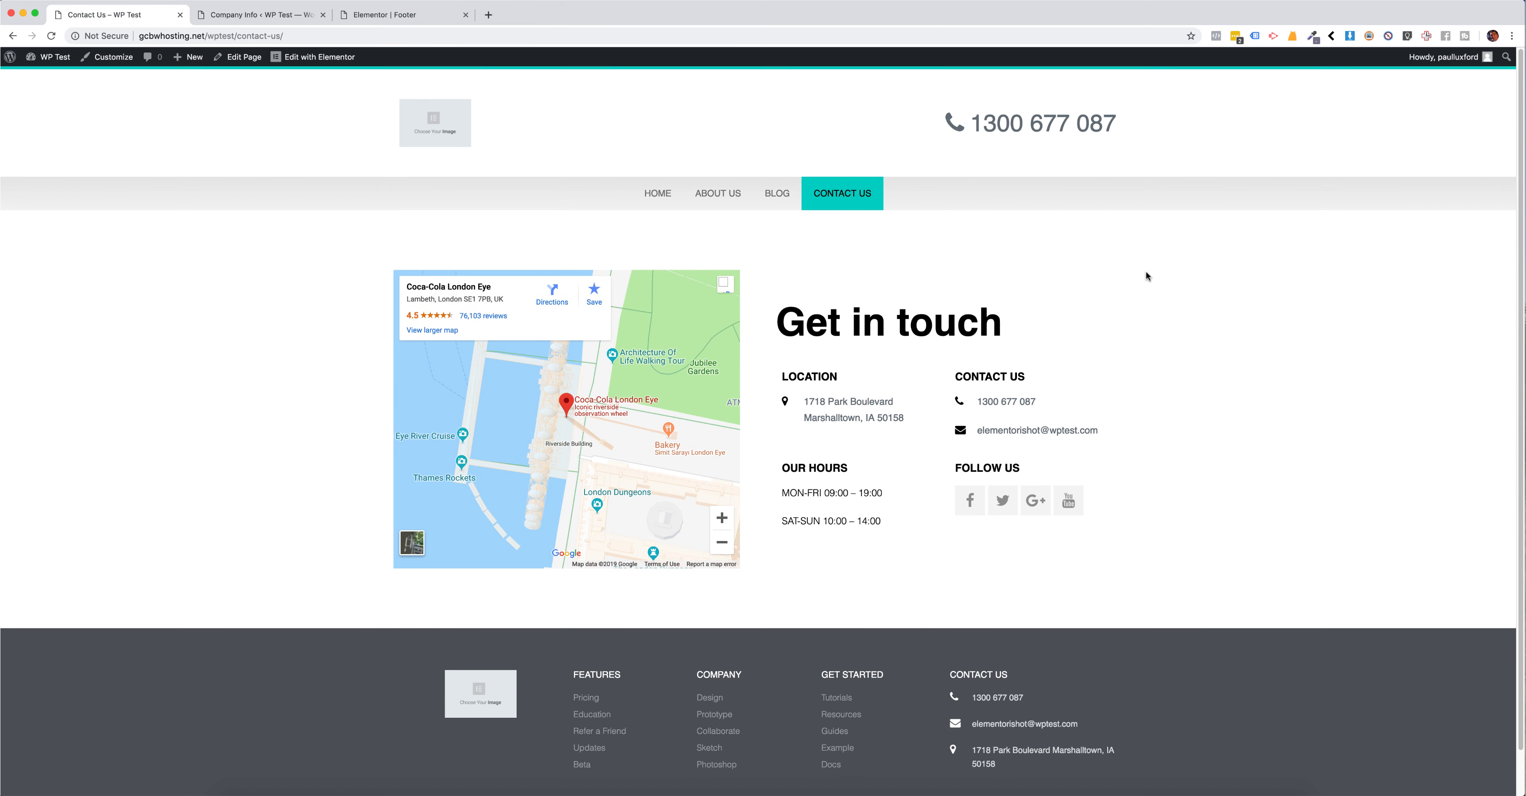
{"action": "scroll", "coordinate": [1146, 270], "scroll_direction": "up", "scroll_amount": 2}
{"action": "scroll", "coordinate": [1143, 279], "scroll_direction": "down", "scroll_amount": 2}
{"action": "scroll", "coordinate": [1135, 303], "scroll_direction": "up", "scroll_amount": 2}
{"action": "scroll", "coordinate": [1133, 308], "scroll_direction": "down", "scroll_amount": 2}
{"action": "scroll", "coordinate": [1132, 308], "scroll_direction": "up", "scroll_amount": 2}
{"action": "left_click", "coordinate": [247, 18]}
{"action": "left_click", "coordinate": [396, 16]}
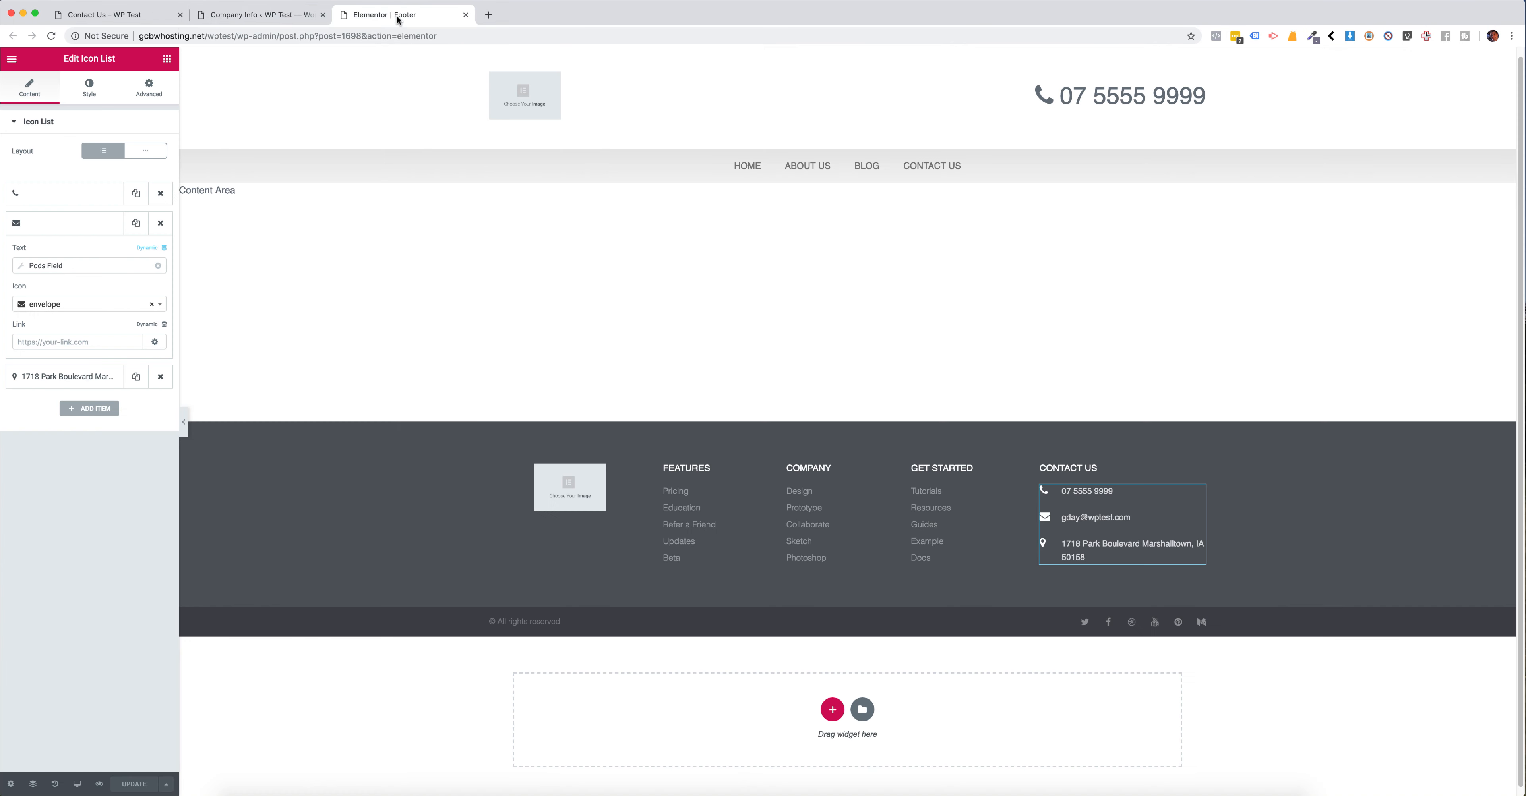
{"action": "left_click", "coordinate": [231, 17]}
{"action": "left_click", "coordinate": [93, 18]}
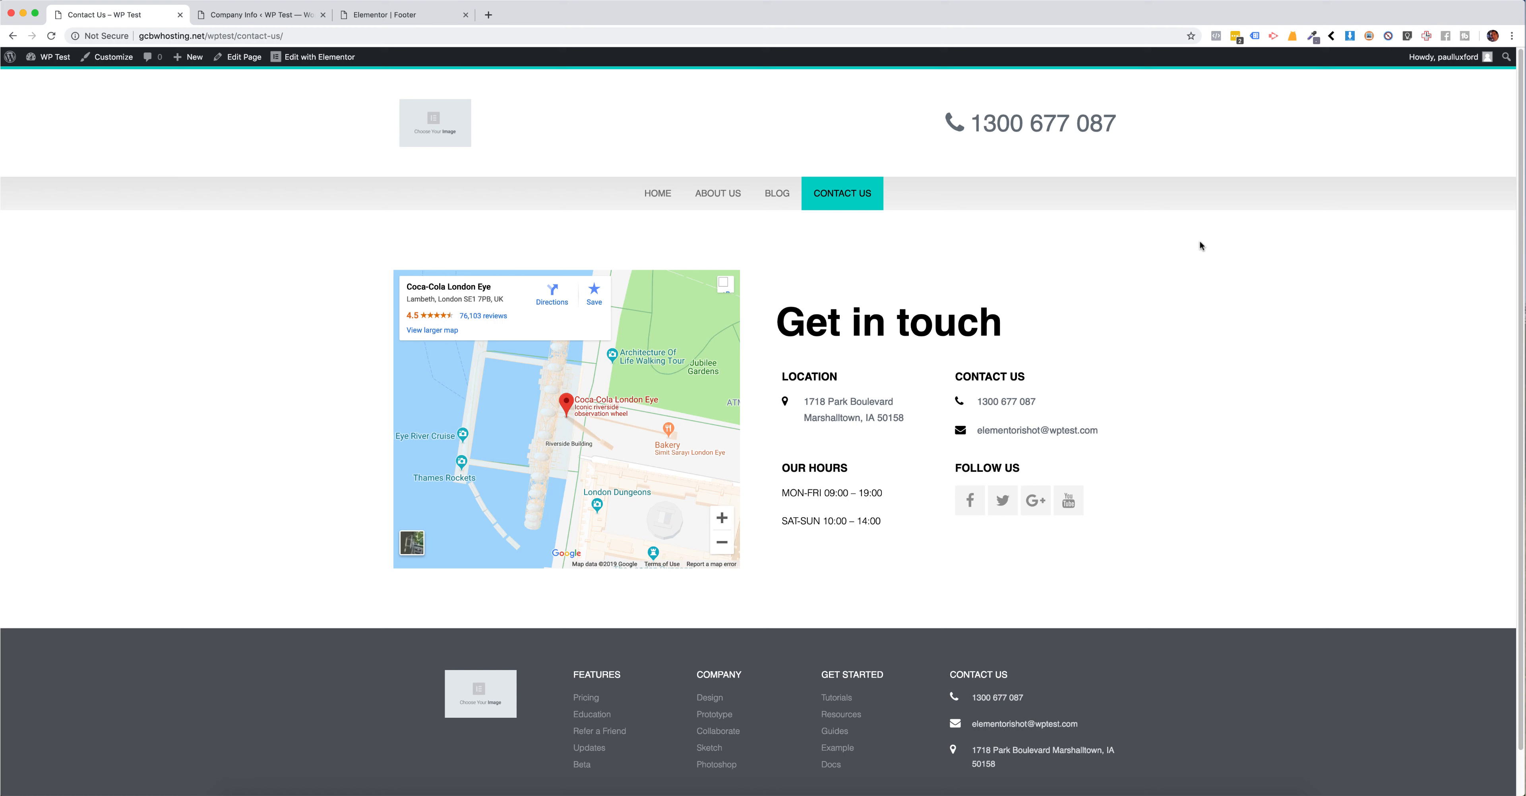
Step: Create a new Pods Custom Post Type with the singular label Event and the plural label Events
{"action": "left_click", "coordinate": [260, 14]}
{"action": "left_click", "coordinate": [67, 376]}
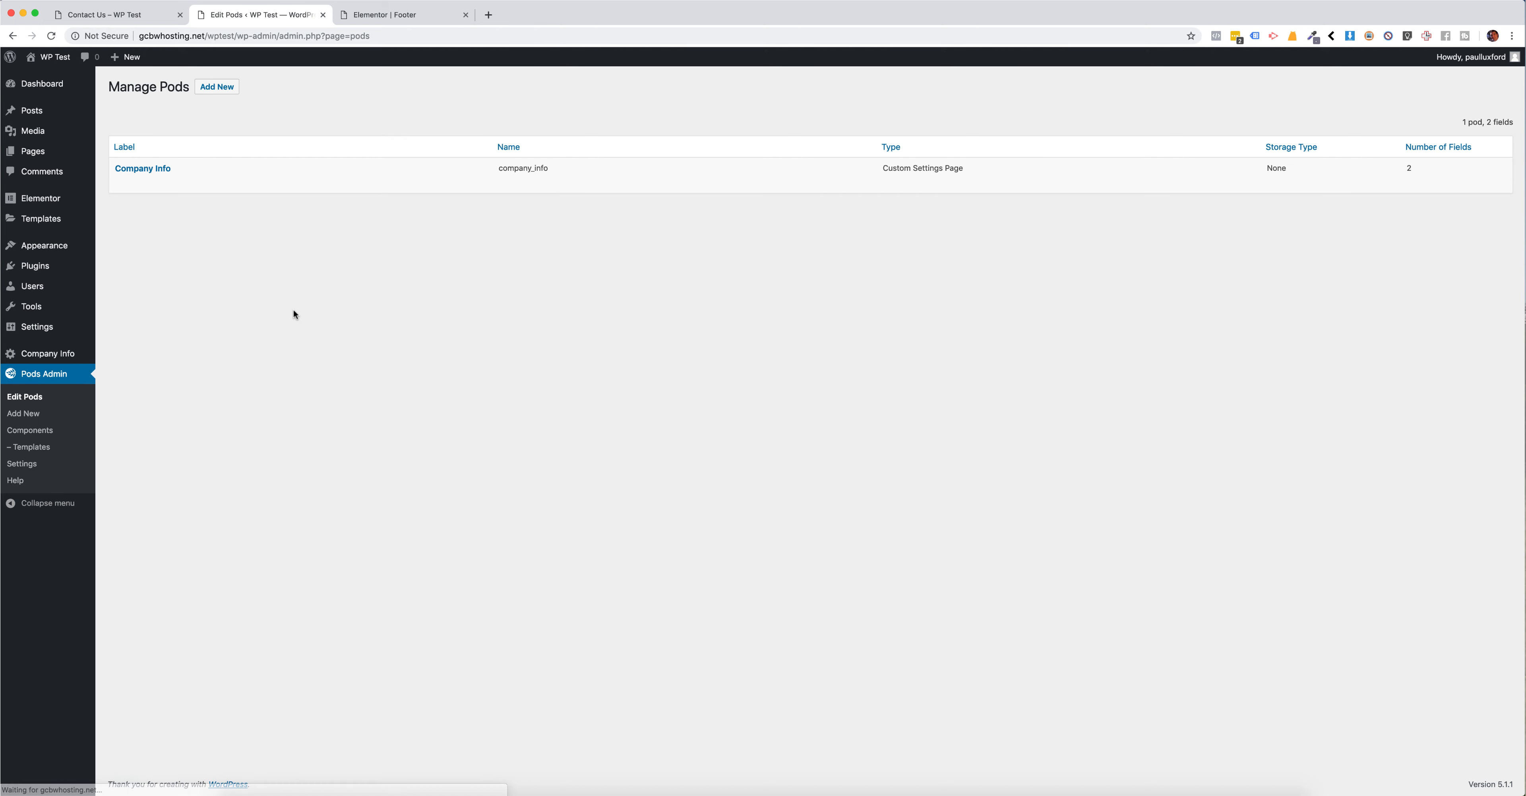
{"action": "left_click", "coordinate": [36, 409]}
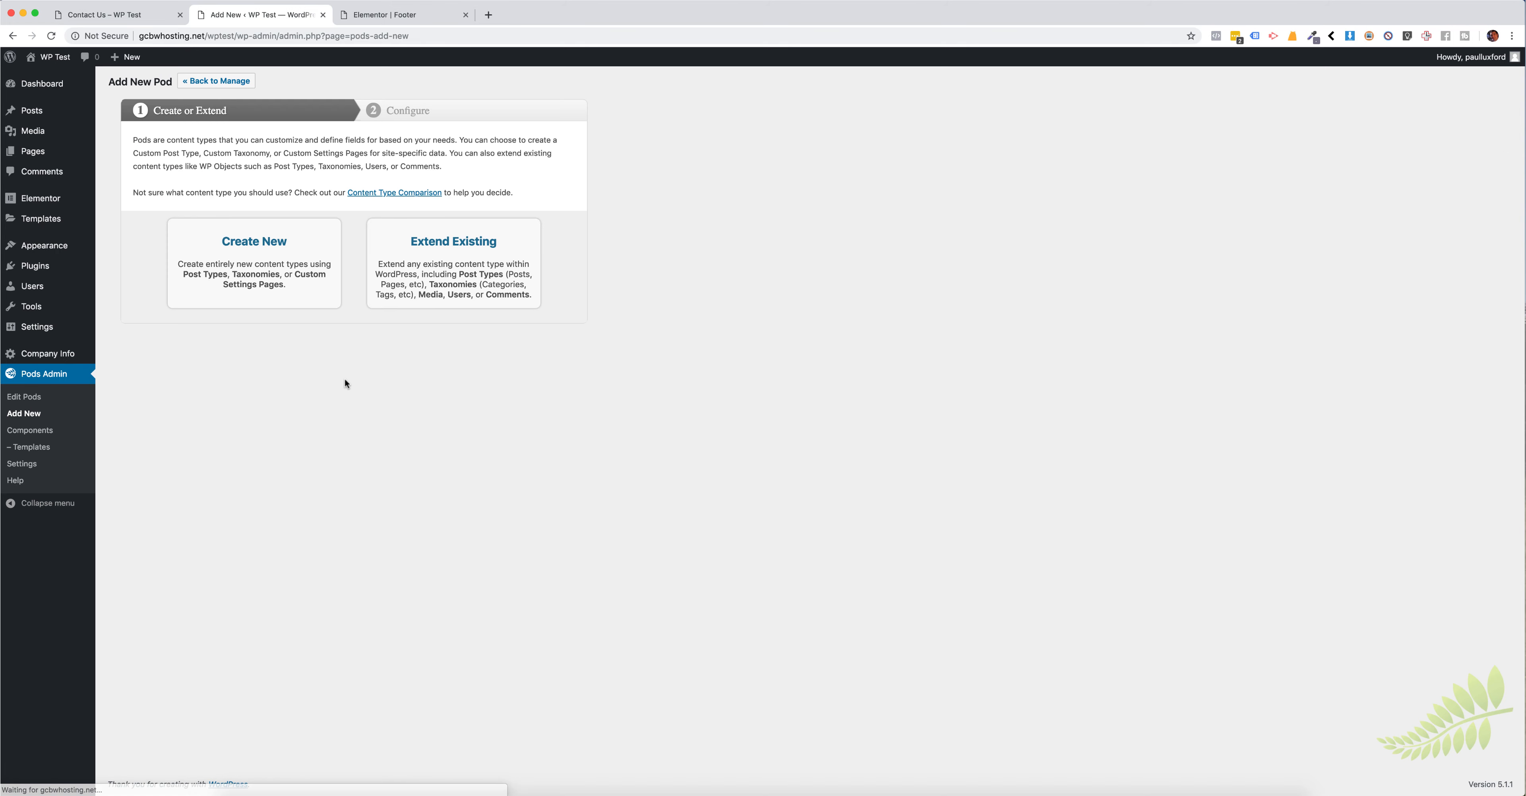
{"action": "left_click", "coordinate": [270, 259]}
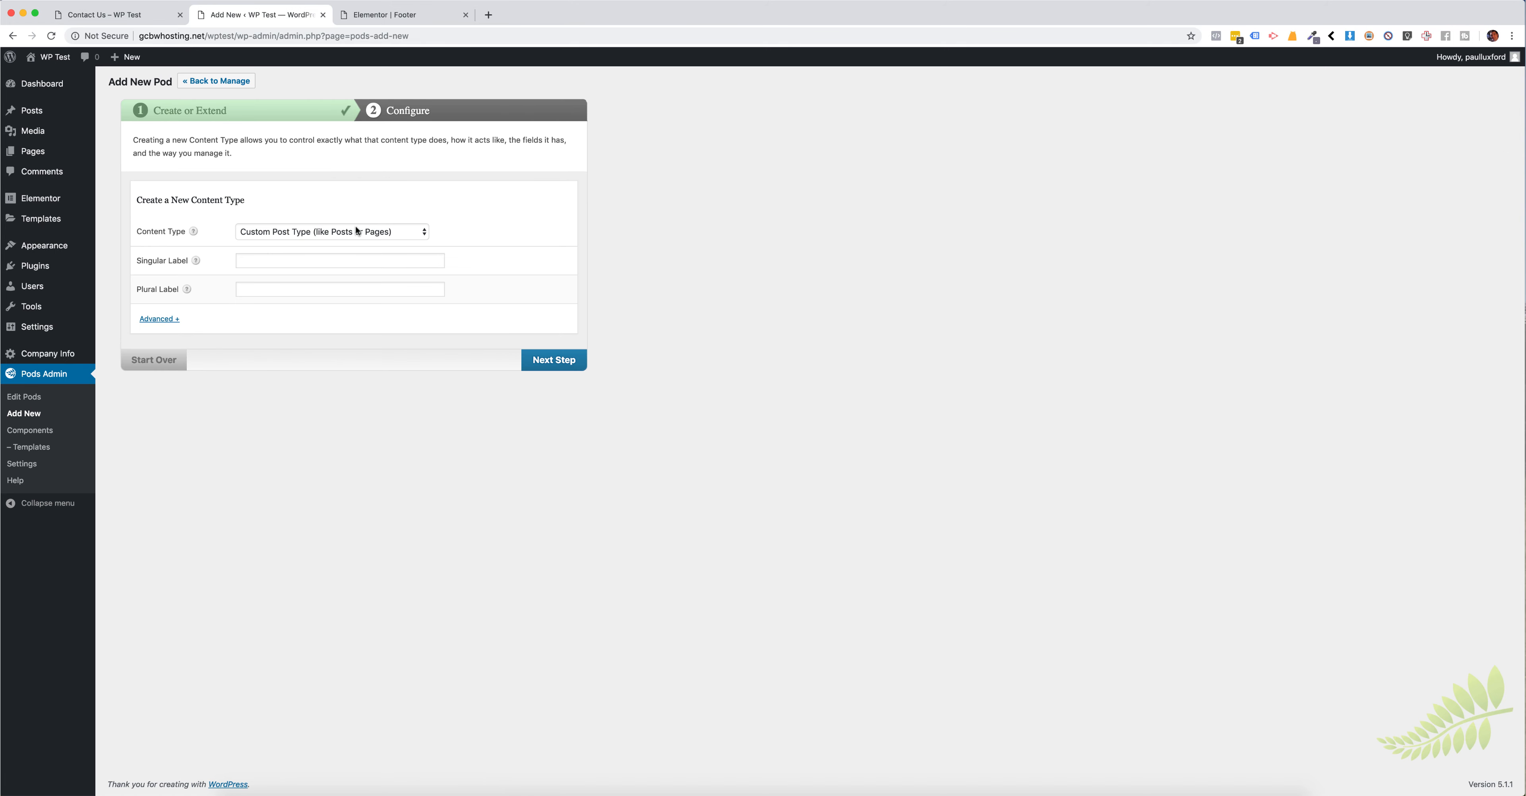
{"action": "left_click", "coordinate": [310, 264]}
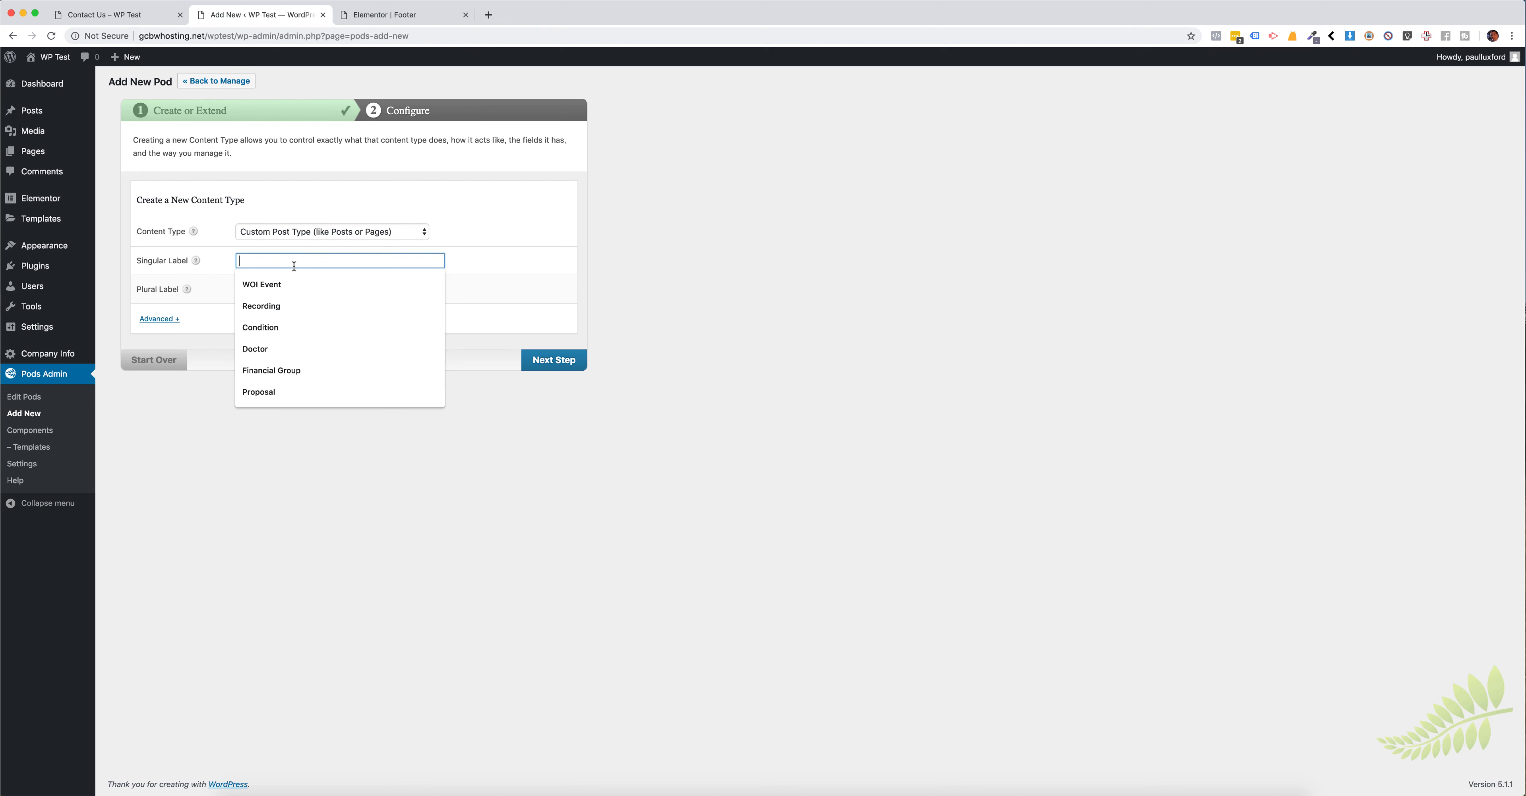
{"action": "type", "text": "Even"}
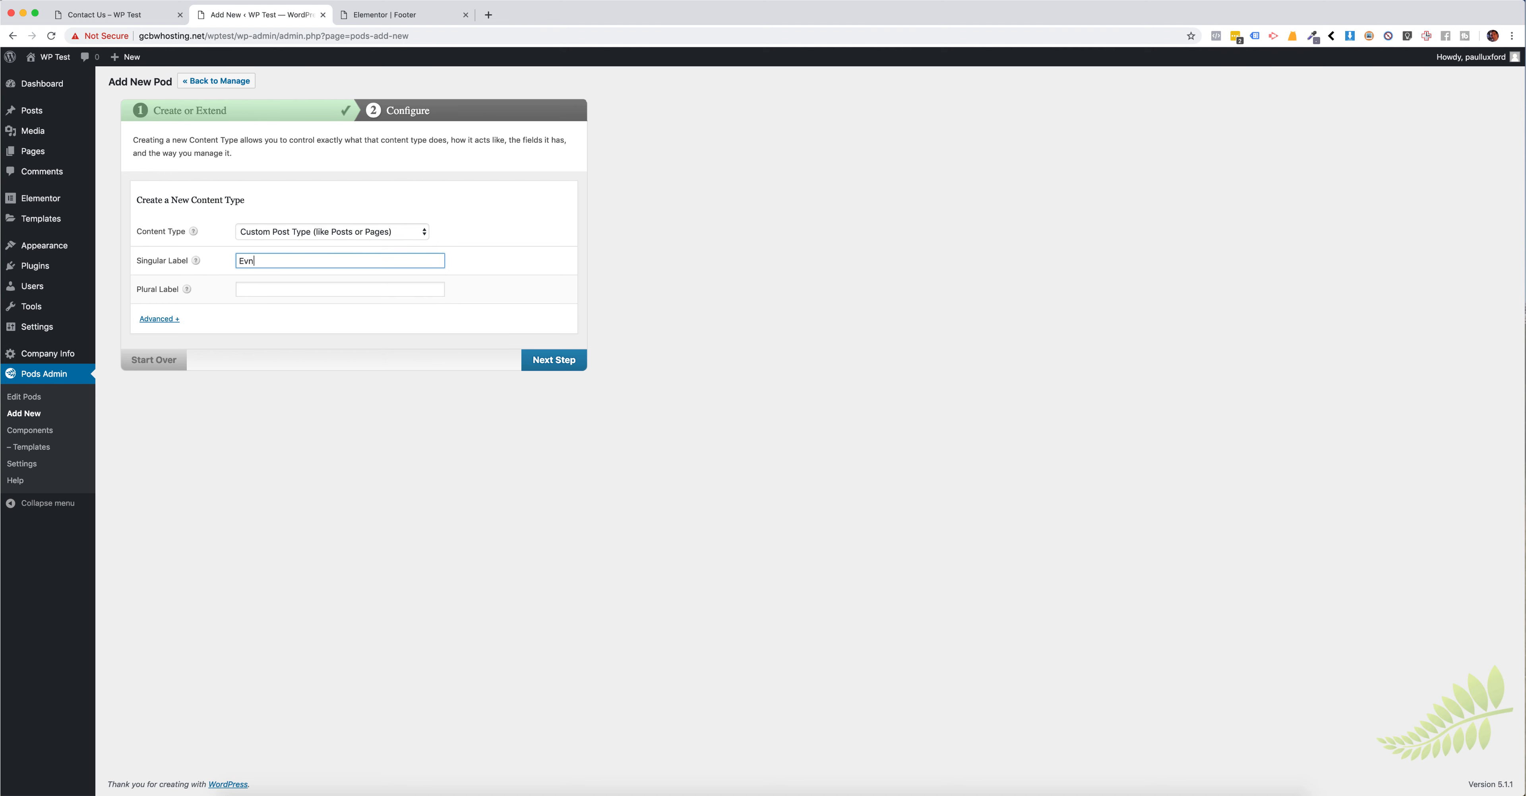
{"action": "type", "text": "t"}
{"action": "key", "text": "BackSpace"}
{"action": "type", "text": "nt"}
{"action": "key", "text": "Tab"}
{"action": "type", "text": "Events"}
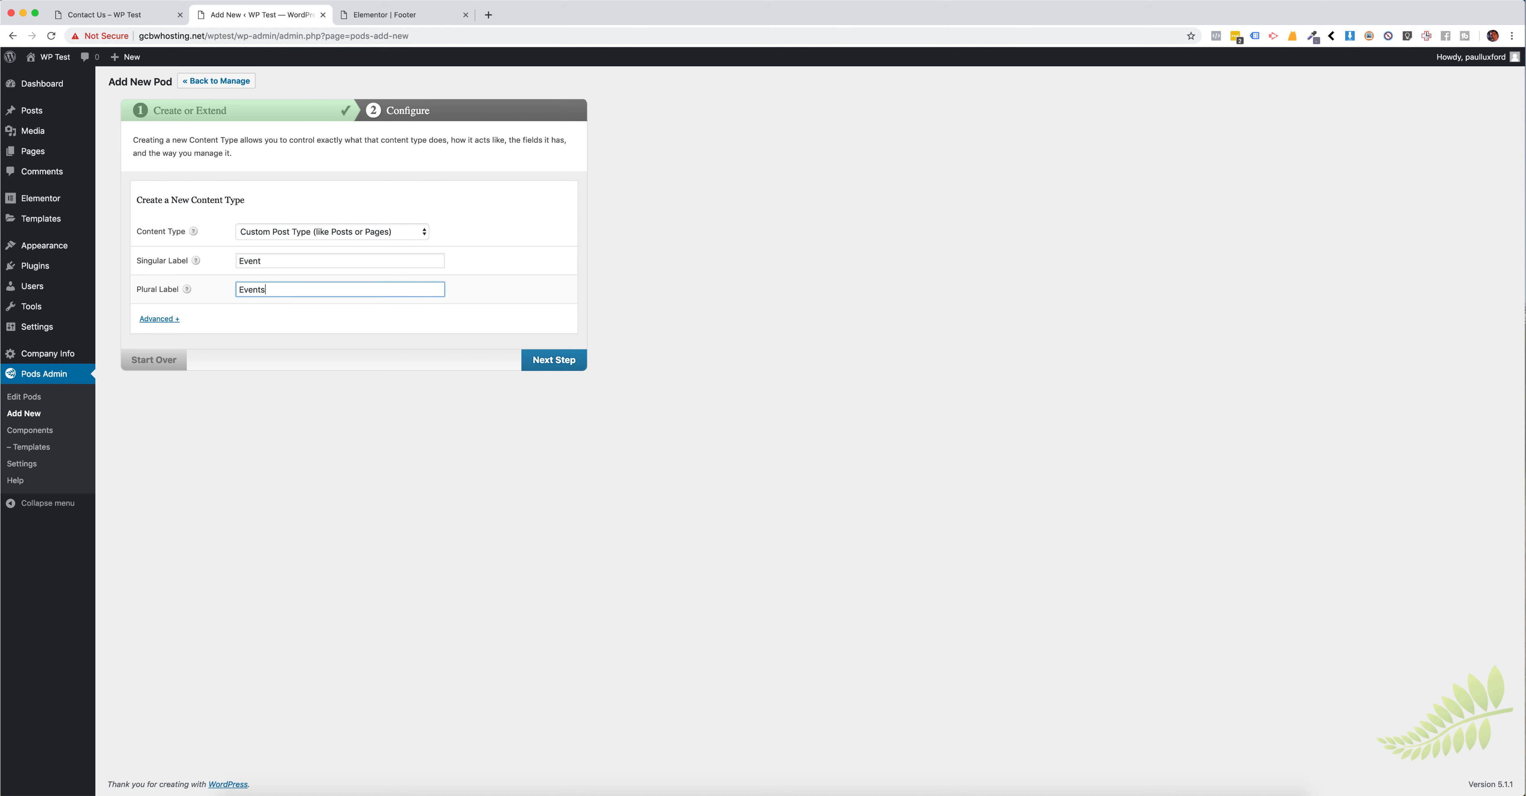
{"action": "left_click", "coordinate": [554, 360]}
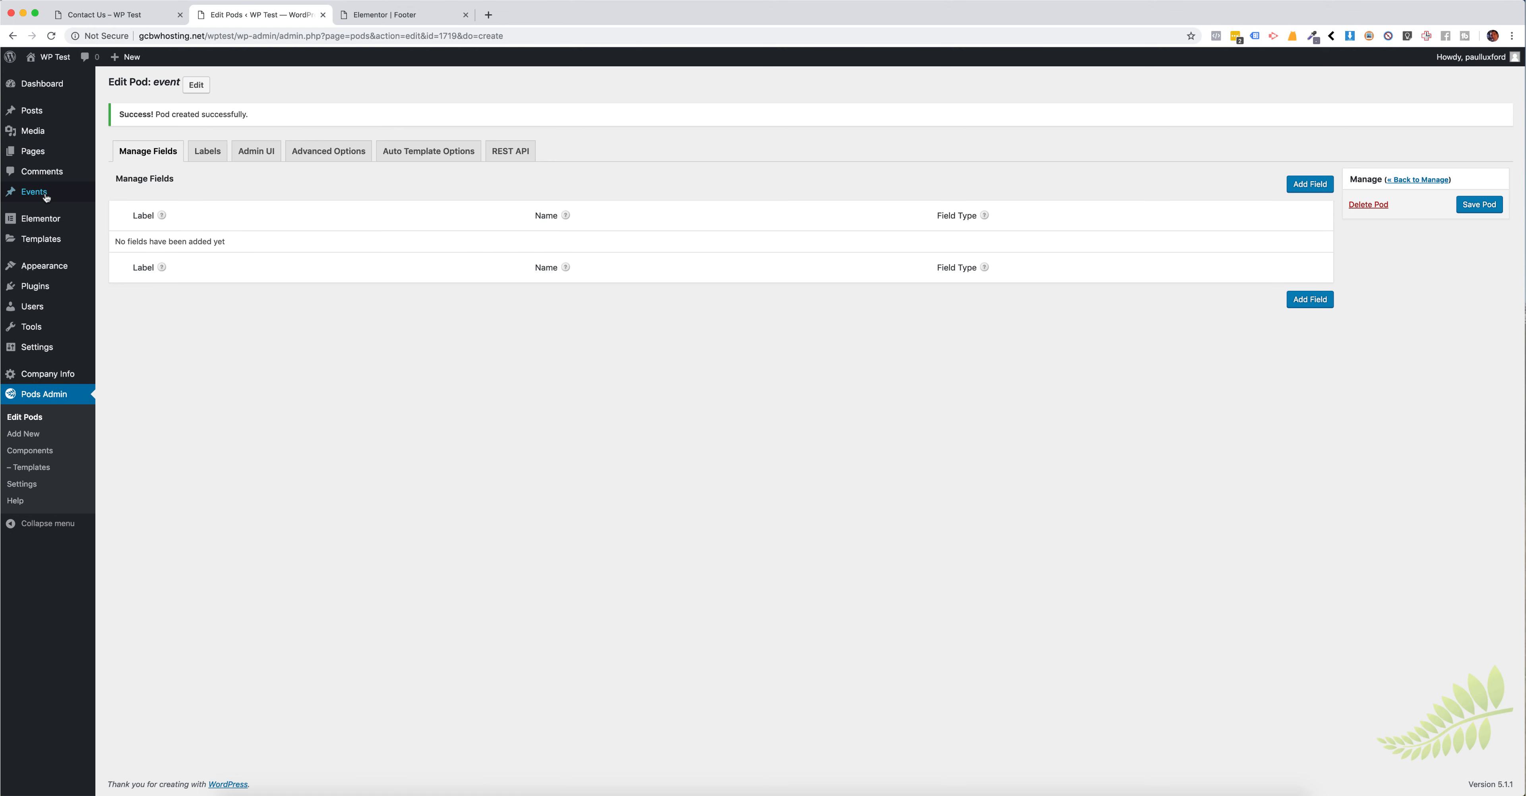
Step: Examine the submenu of the new Events post type in the WordPress admin and return to the Contact Us page
{"action": "mouse_move", "coordinate": [26, 194]}
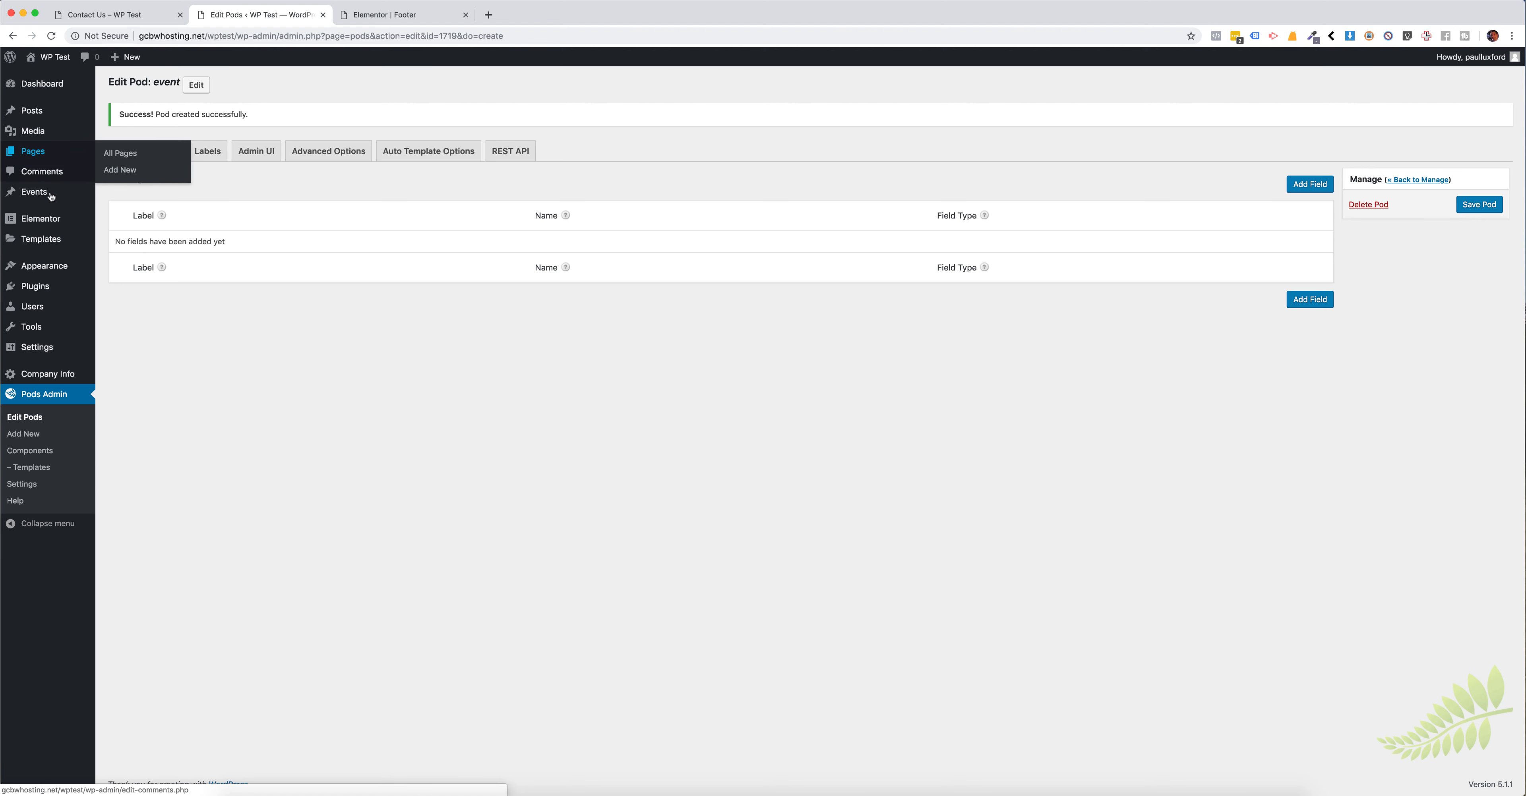
{"action": "mouse_move", "coordinate": [54, 152]}
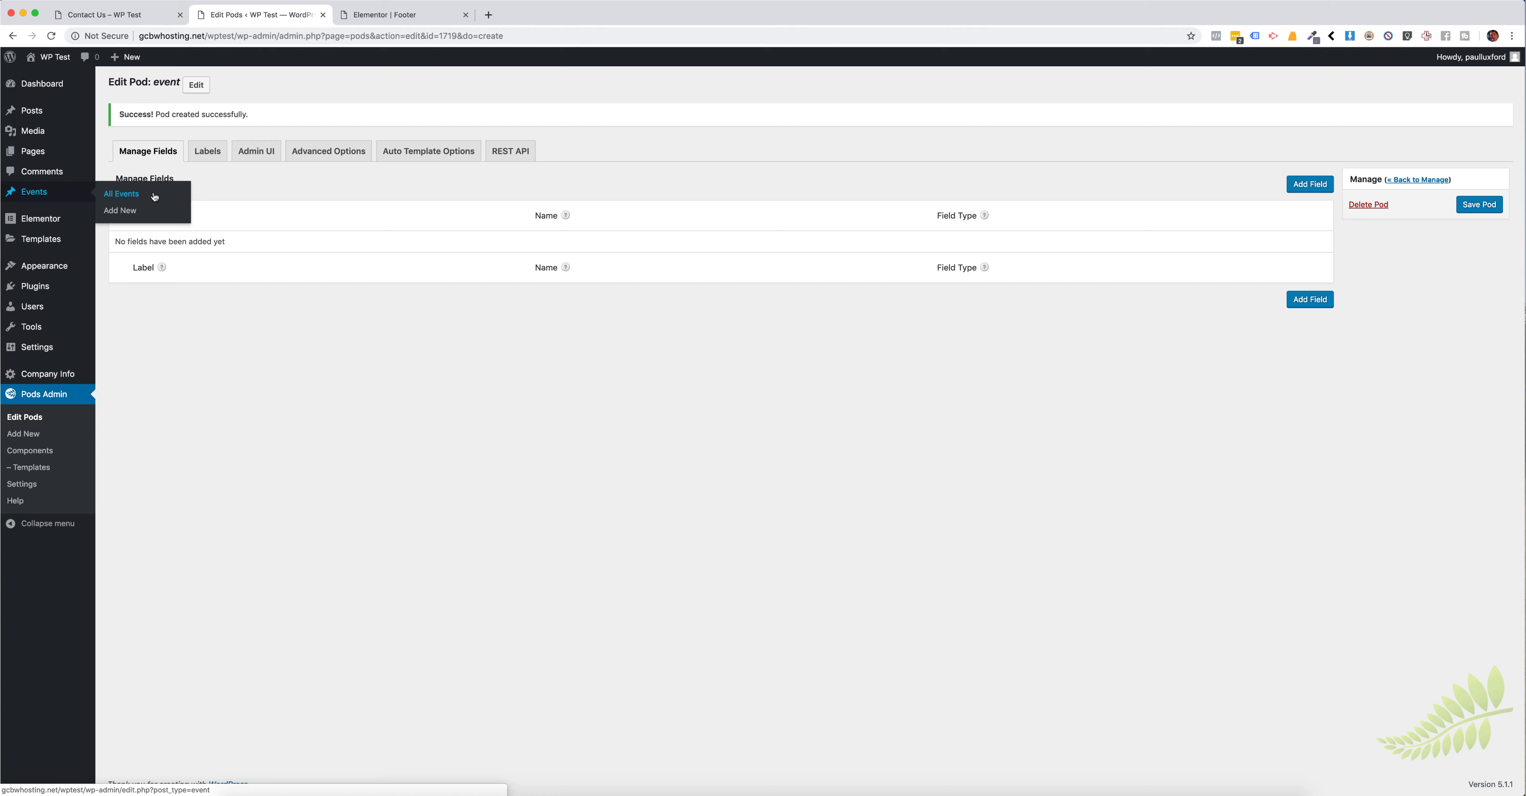
{"action": "mouse_move", "coordinate": [61, 248]}
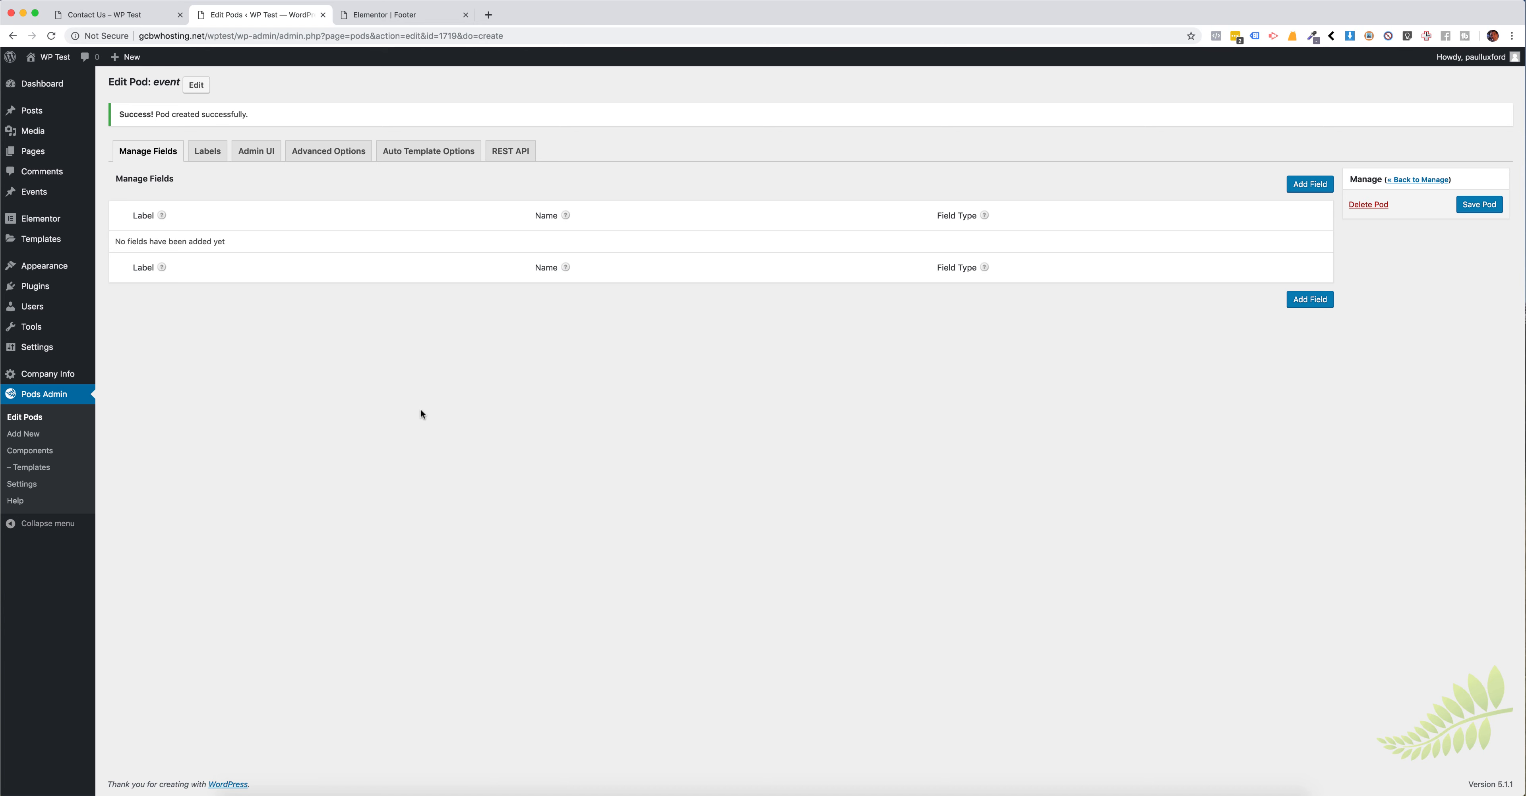
{"action": "left_click", "coordinate": [145, 22]}
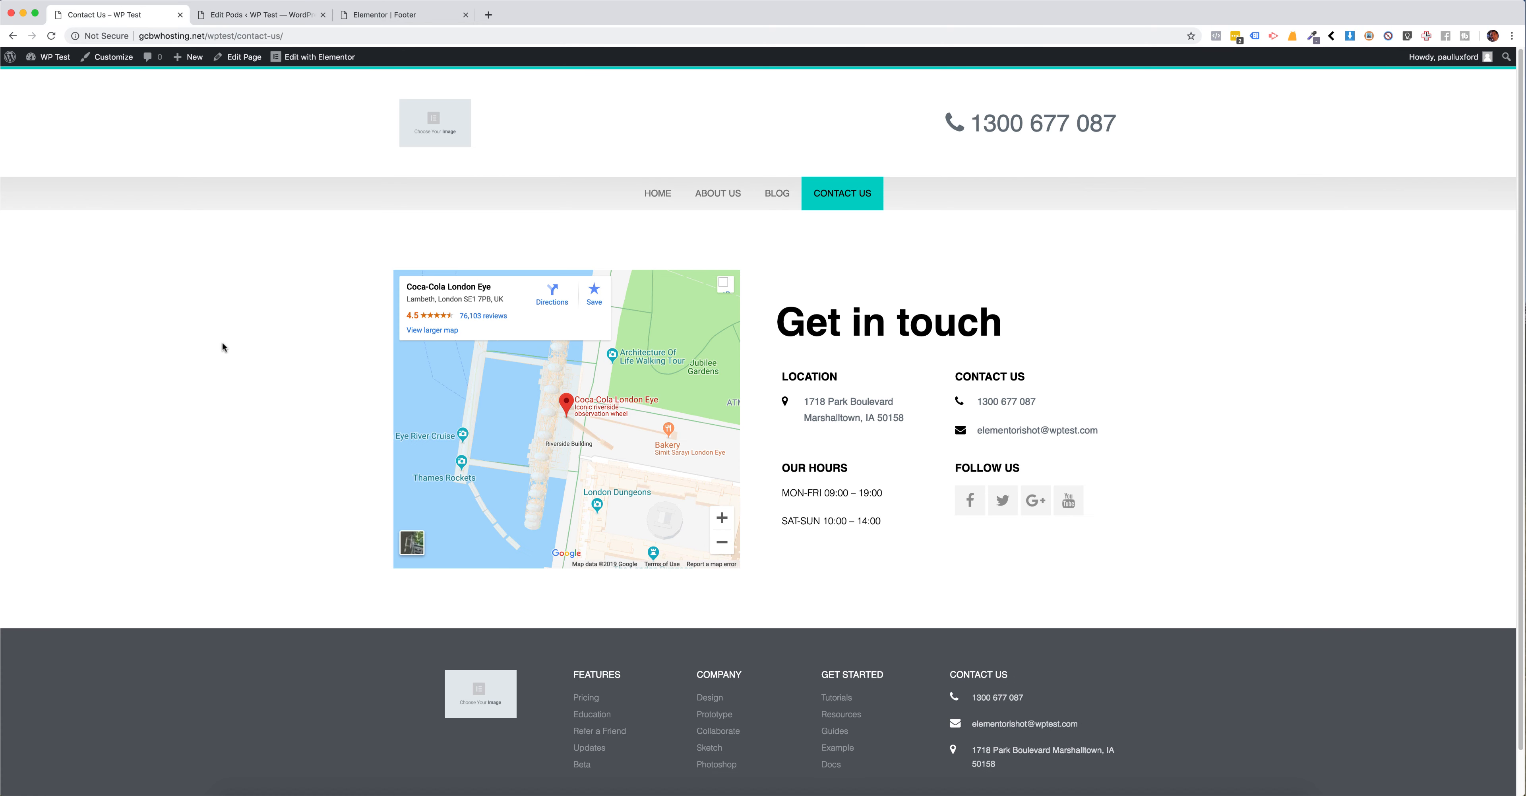